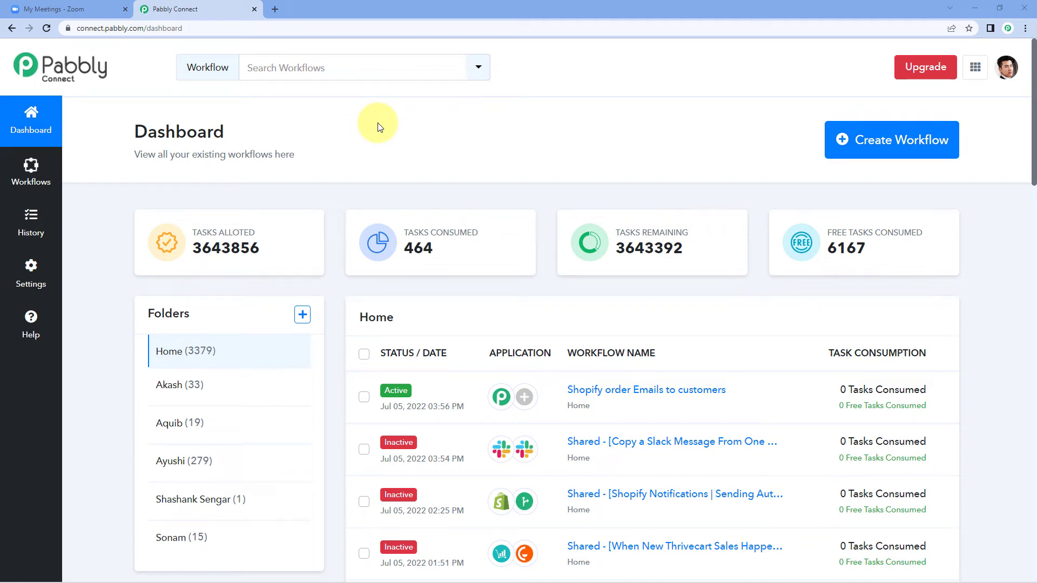
Load pabbly.com/connect in a new tab, then close it to return to the dashboard
left_click(276, 8)
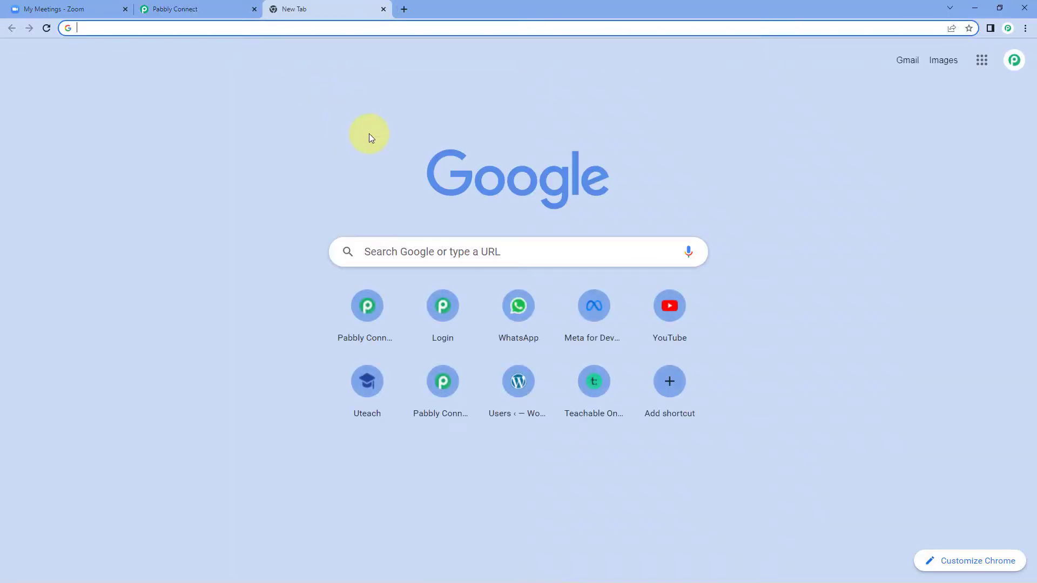
type("pab")
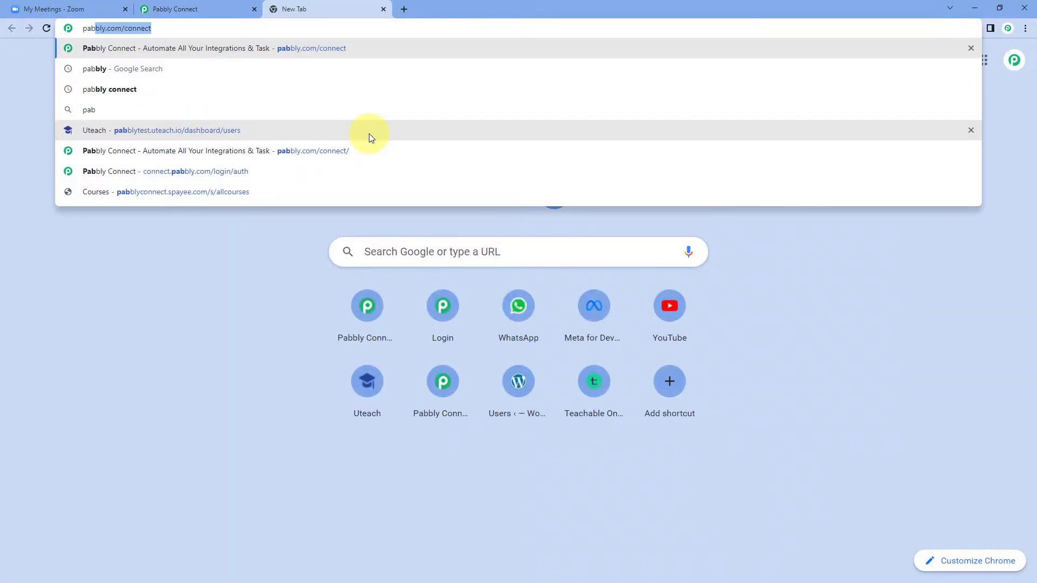
type("bly.com/")
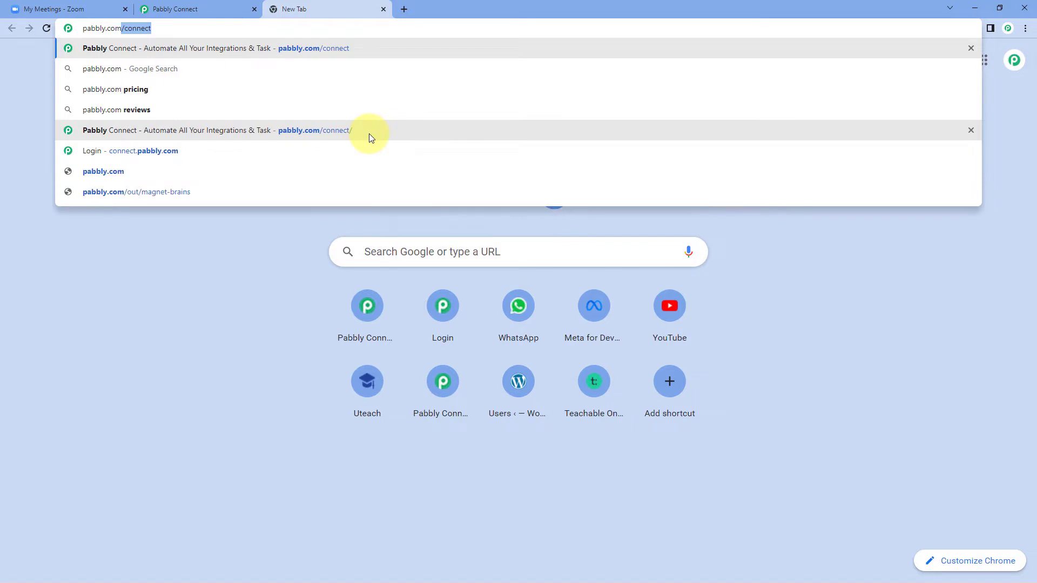
type("connec")
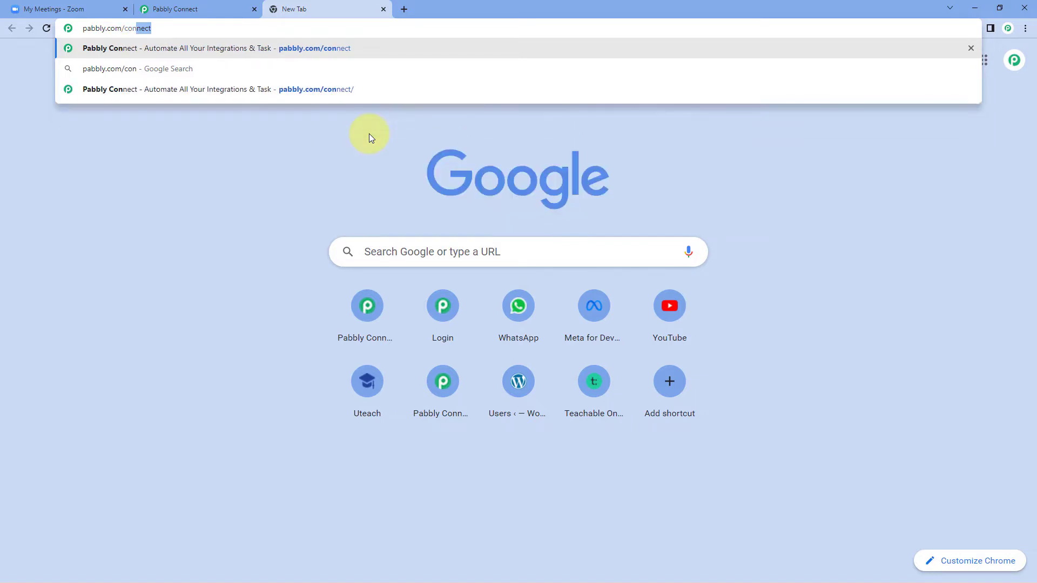
type("t")
key("Return")
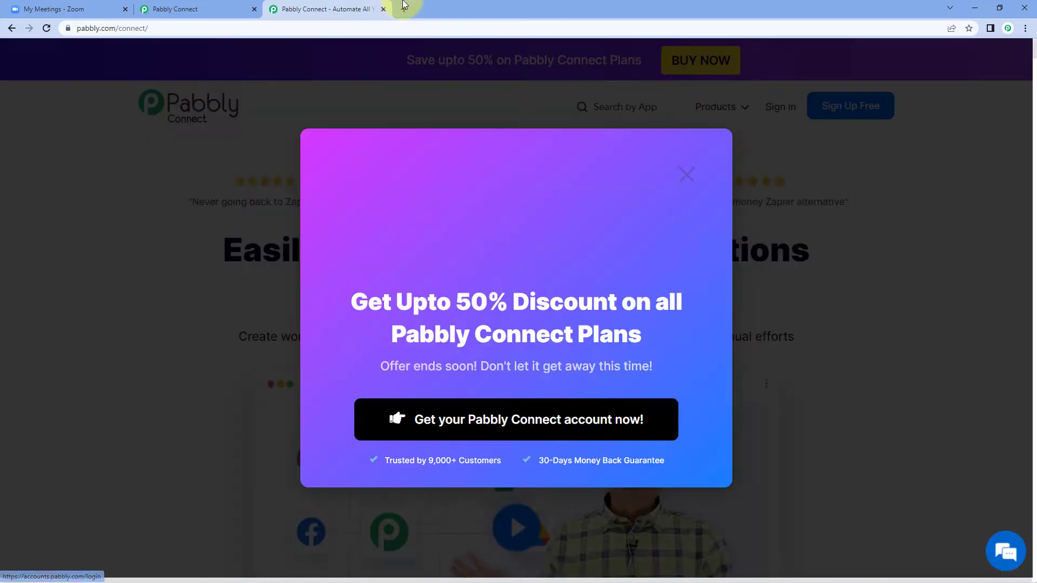
left_click(384, 9)
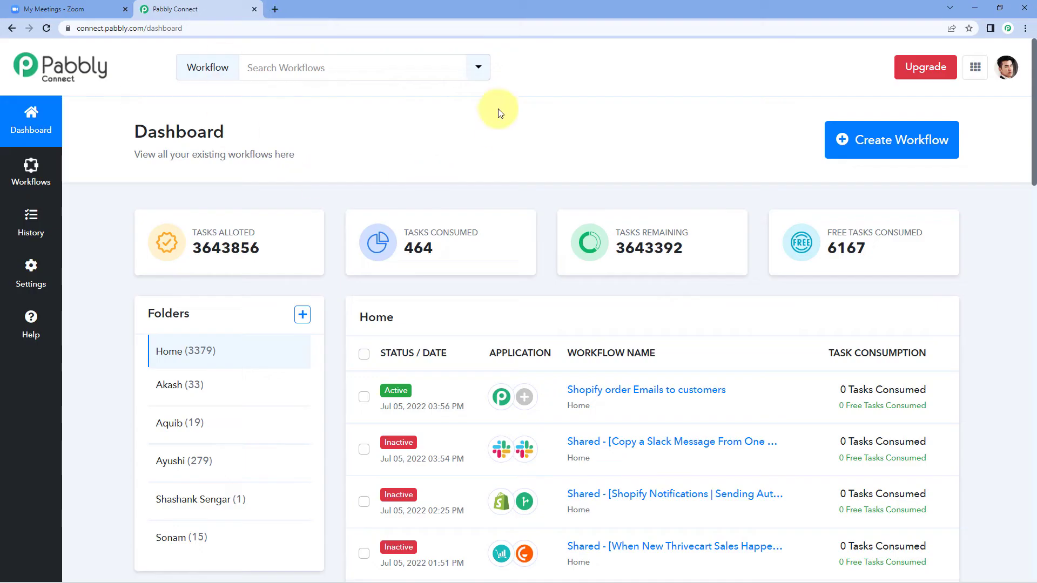
Create a new workflow named 'Zoom to Gmail'
left_click(890, 147)
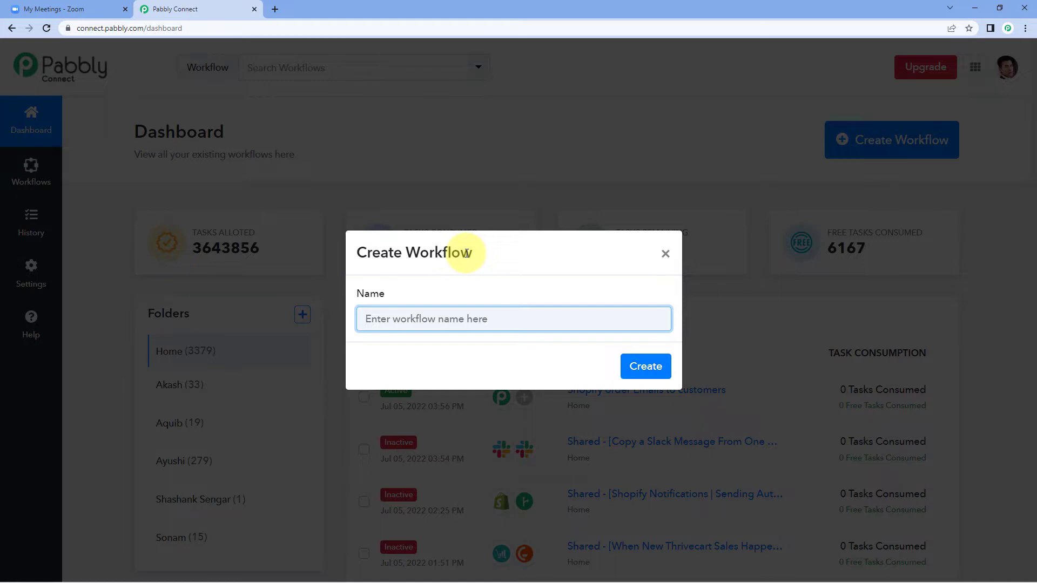
type("Zoom to Gmail")
left_click(627, 360)
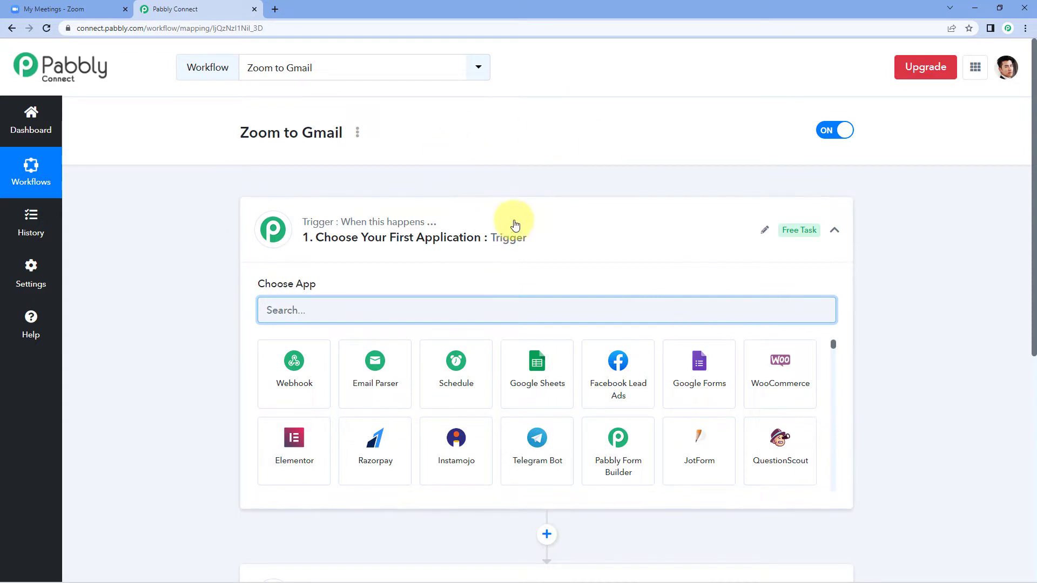
Collapse and re-expand the Trigger card to show the Choose App search and app grid
left_click(502, 222)
scroll(183, 235, "down", 1)
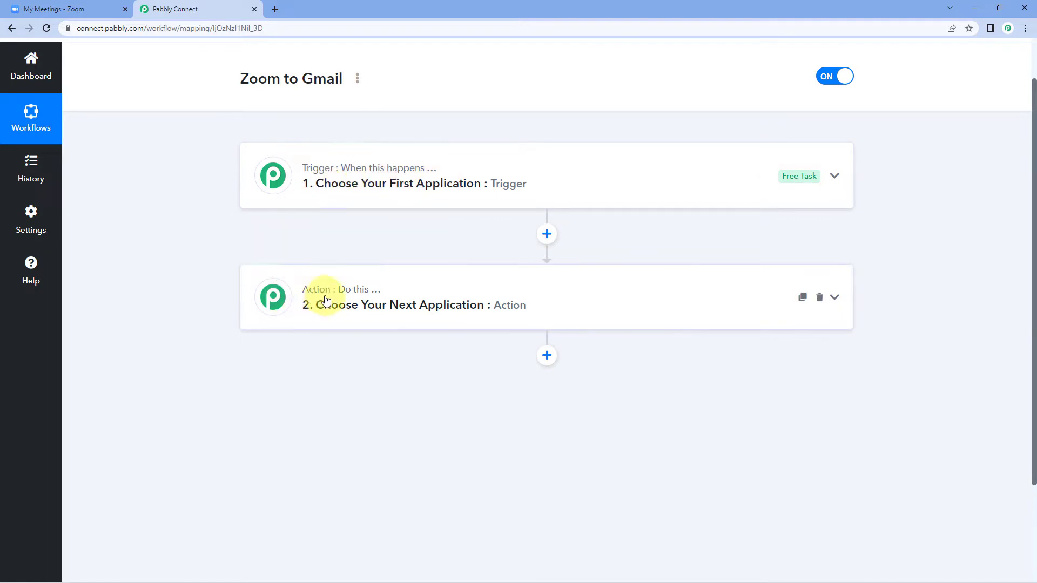
left_click(475, 167)
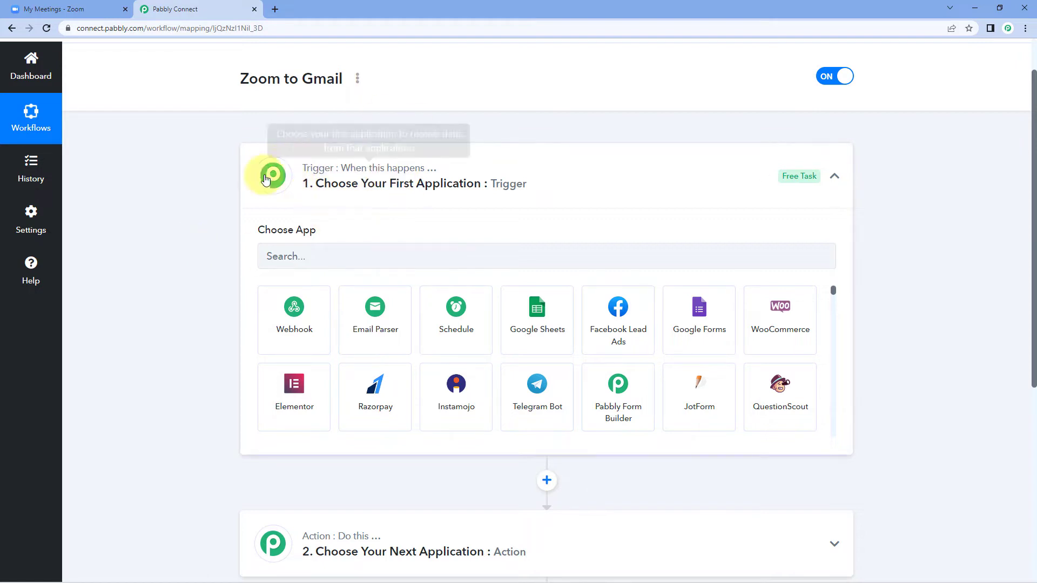
Set the trigger app to Zoom with the Configure Webhooks event and copy its webhook URL
left_click(317, 254)
type("Zoom")
left_click(312, 319)
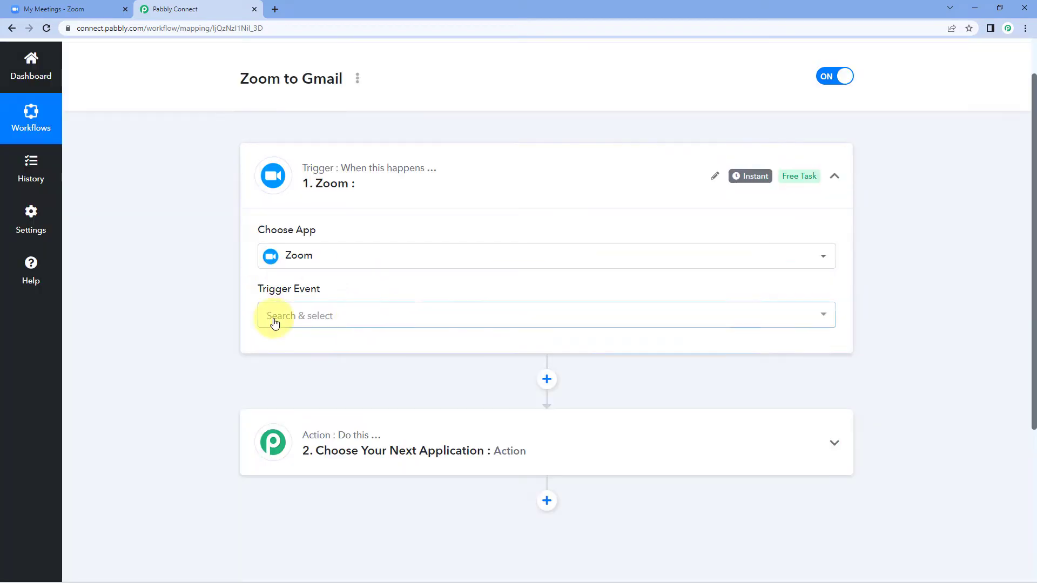
left_click(275, 323)
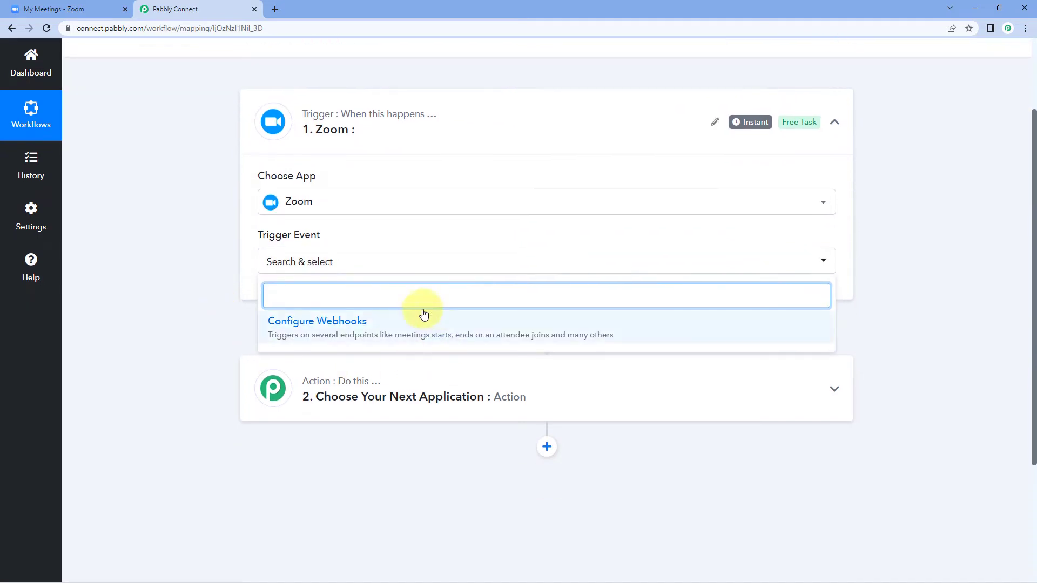
left_click(370, 322)
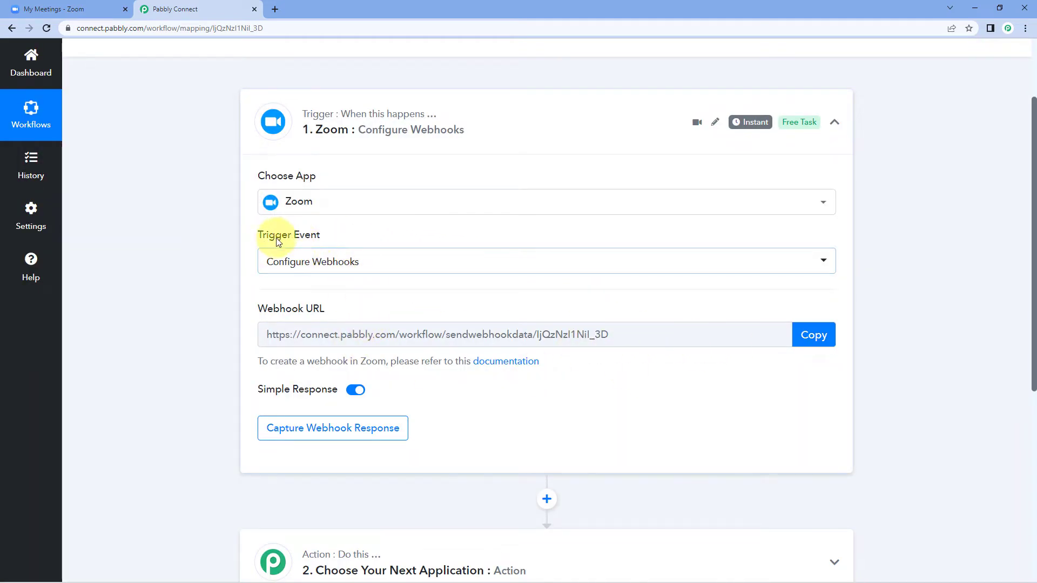
mouse_move(261, 307)
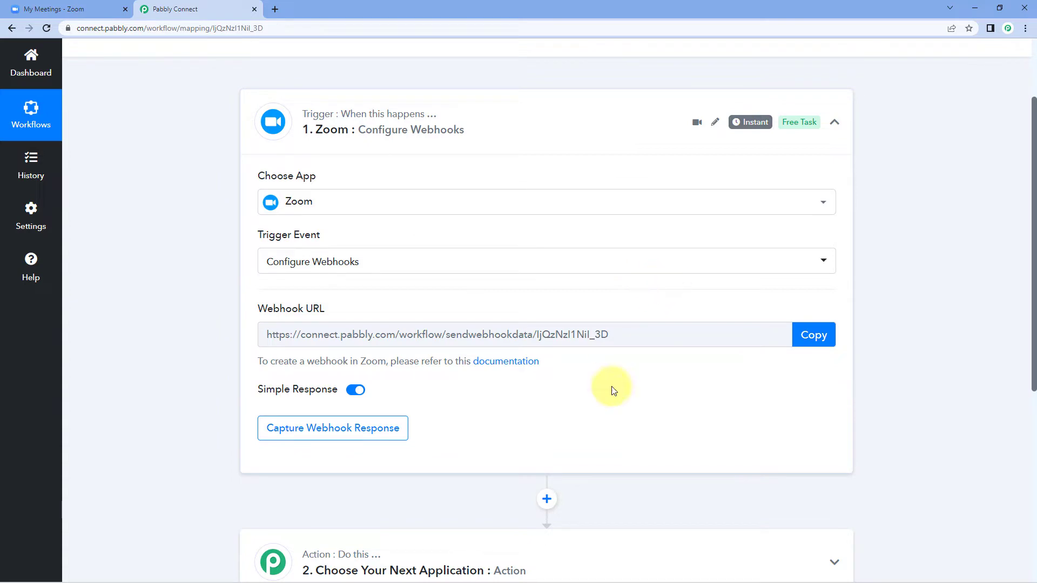
left_click(813, 335)
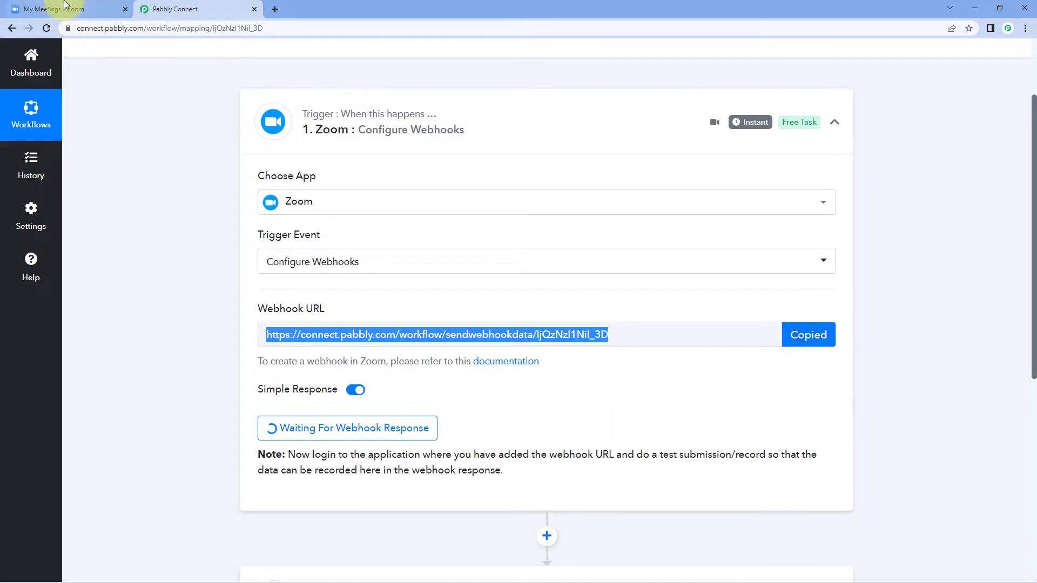
From the My Meetings - Zoom tab, open App Marketplace under the Advanced sidebar section
left_click(48, 8)
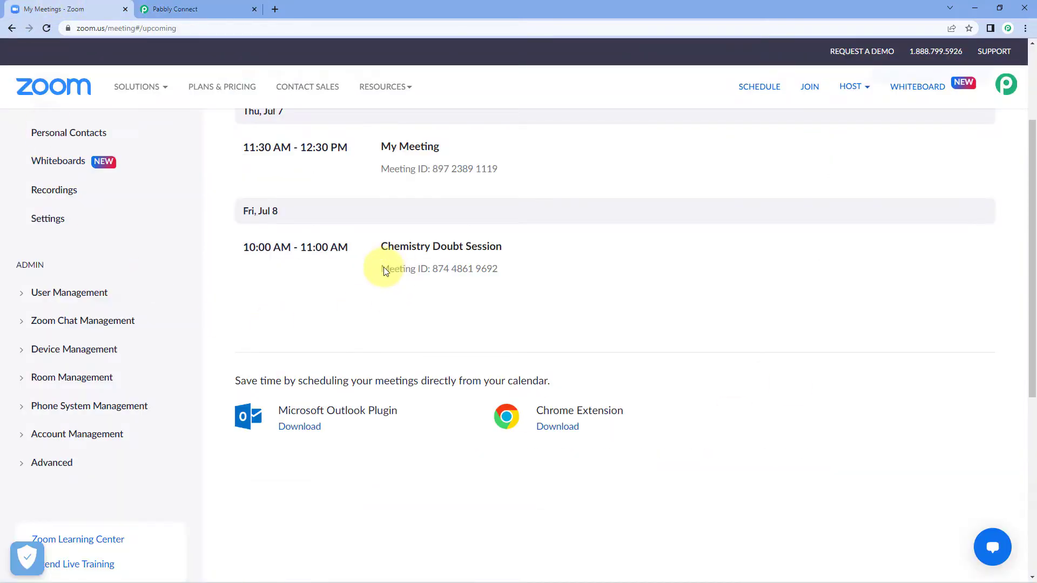
scroll(301, 292, "up", 1)
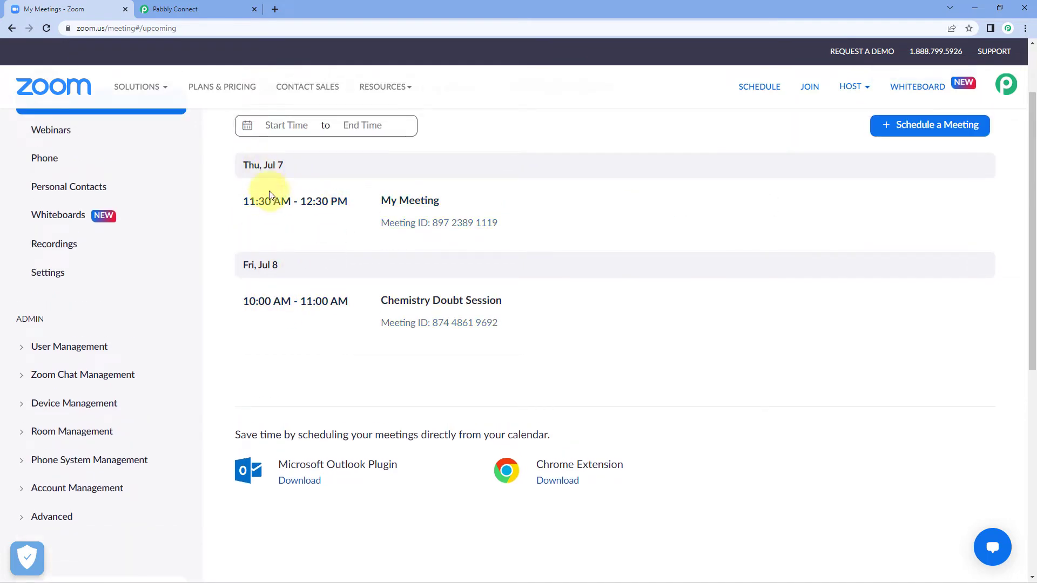
mouse_move(279, 209)
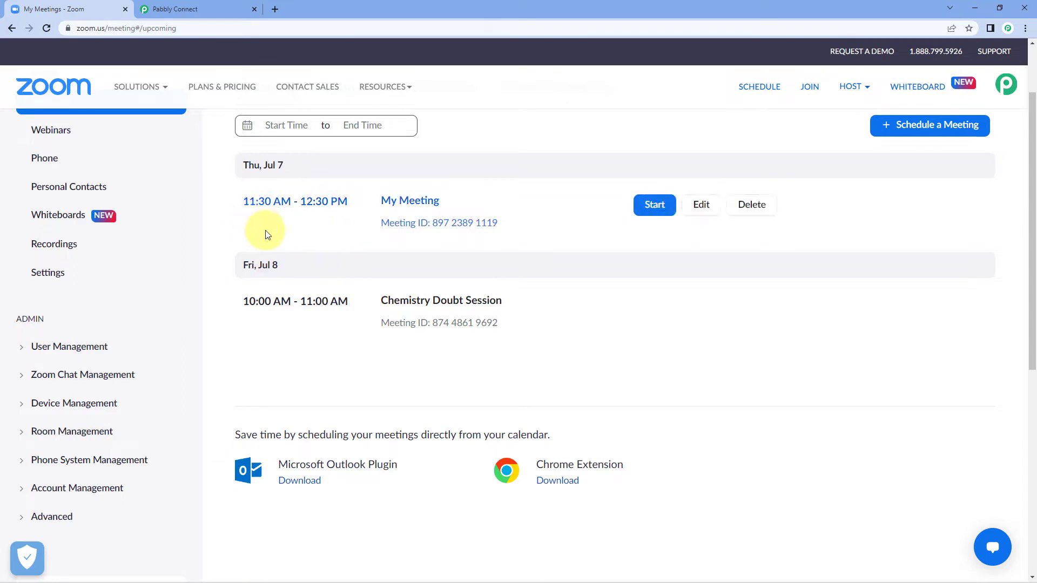
scroll(120, 268, "down", 4)
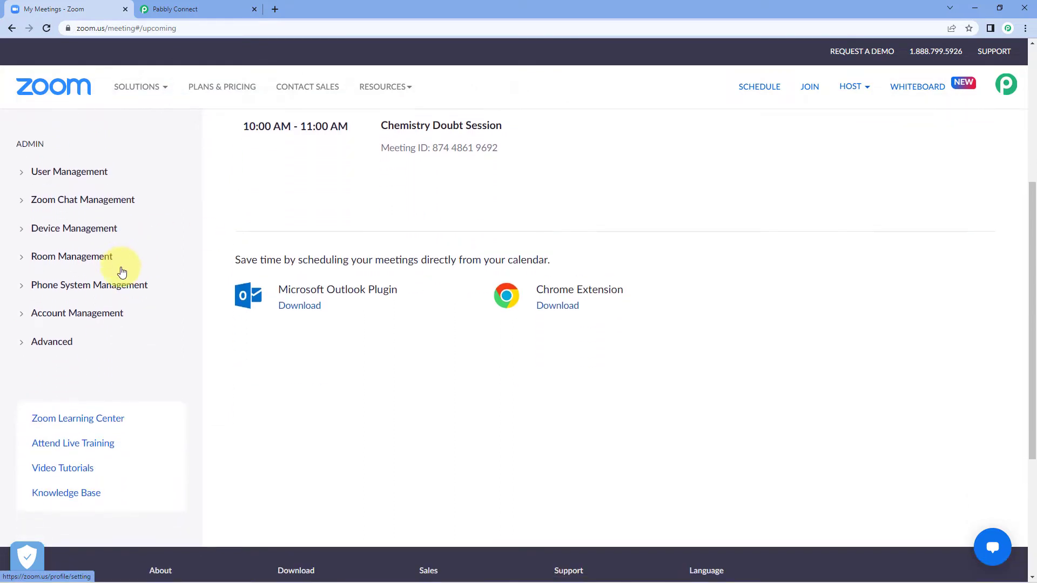
left_click(27, 306)
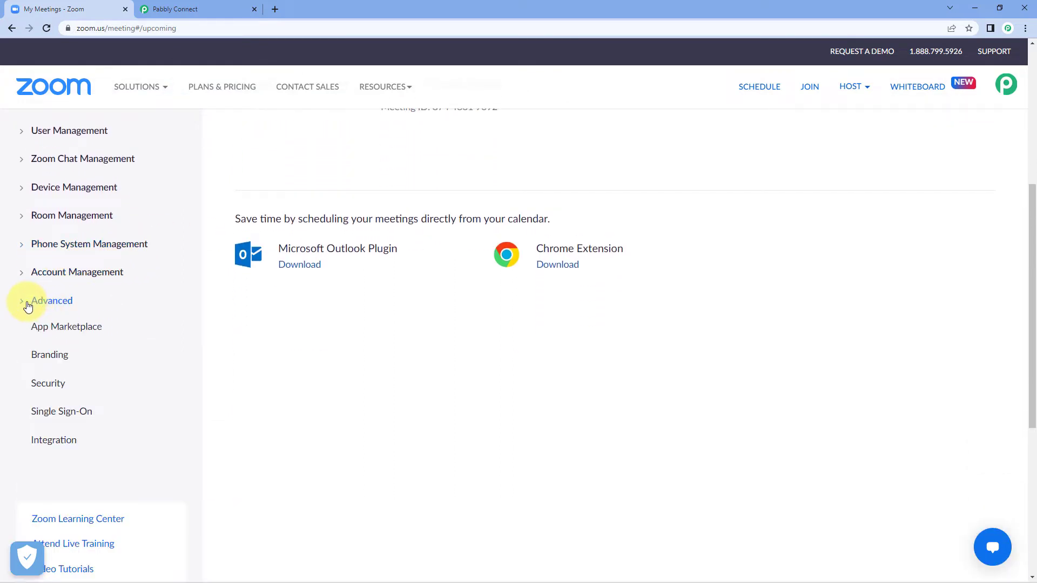
left_click(54, 331)
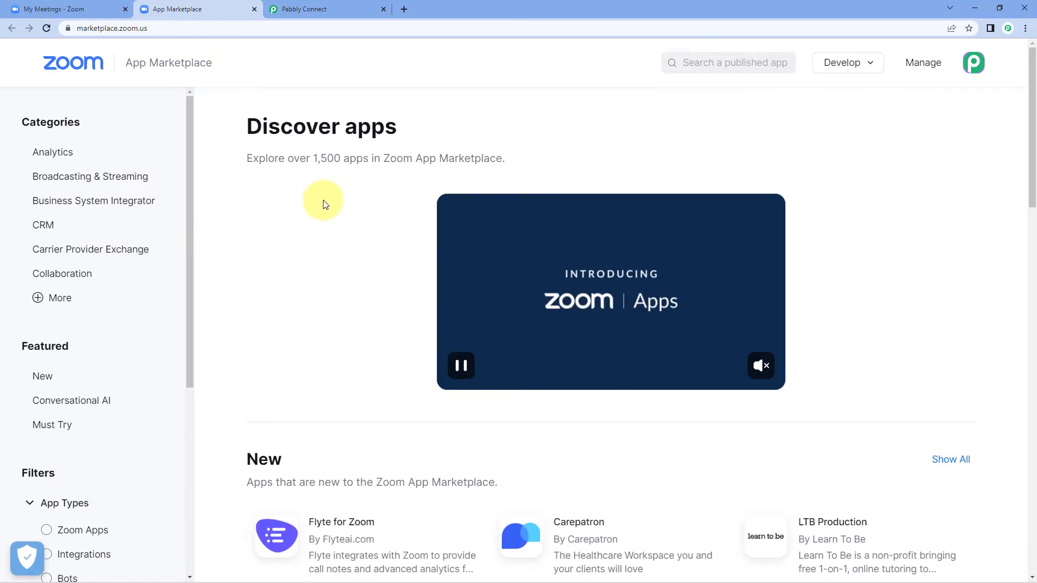
Start a new Webhook Only app from Develop > Build App
mouse_move(872, 61)
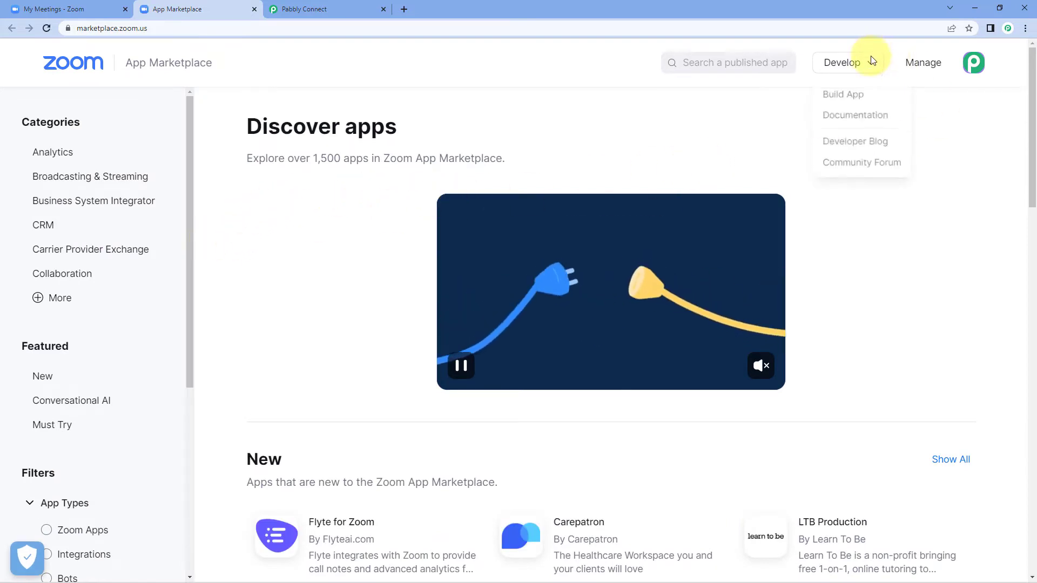
left_click(871, 96)
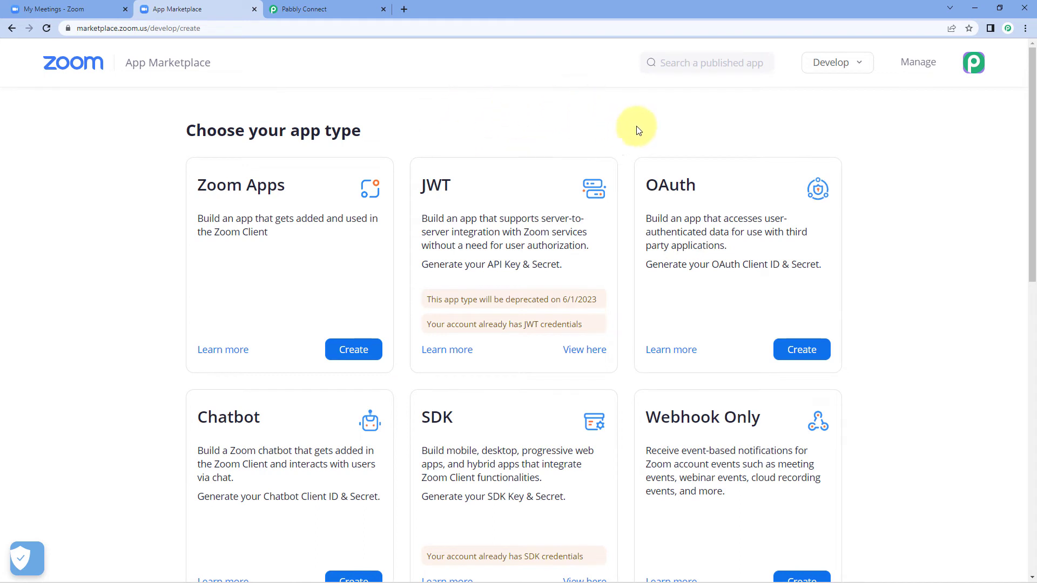
scroll(861, 172, "down", 4)
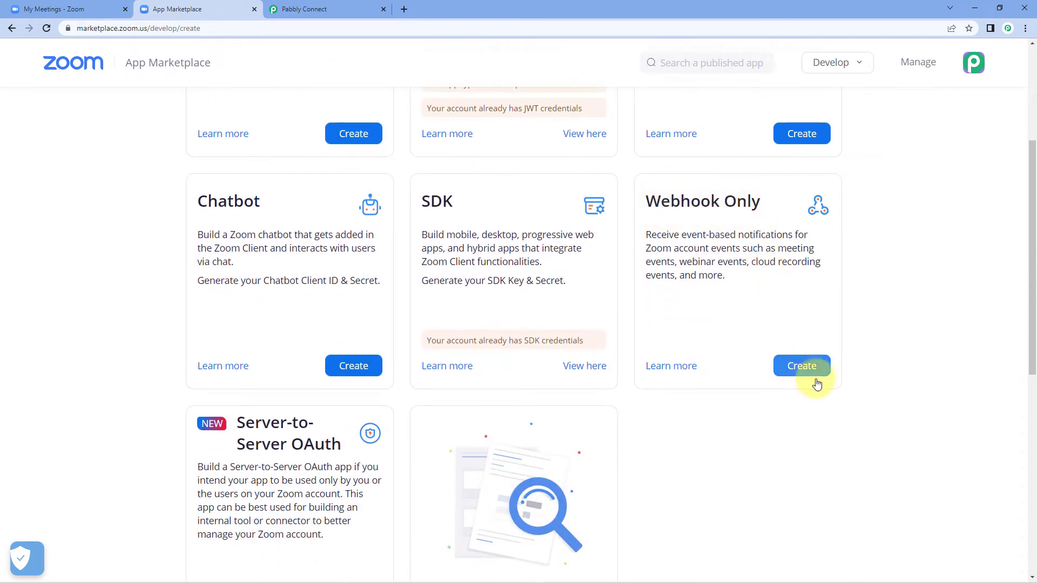
left_click(803, 367)
Name the new webhook-only app Pabbly and create it
left_click(495, 203)
type("pabbly")
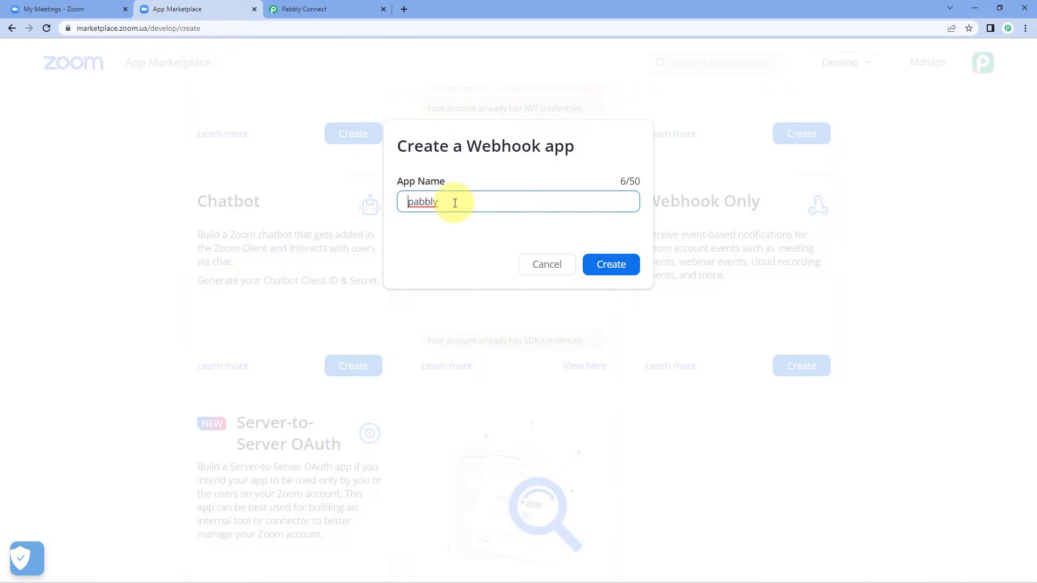
key("Delete")
left_click(607, 264)
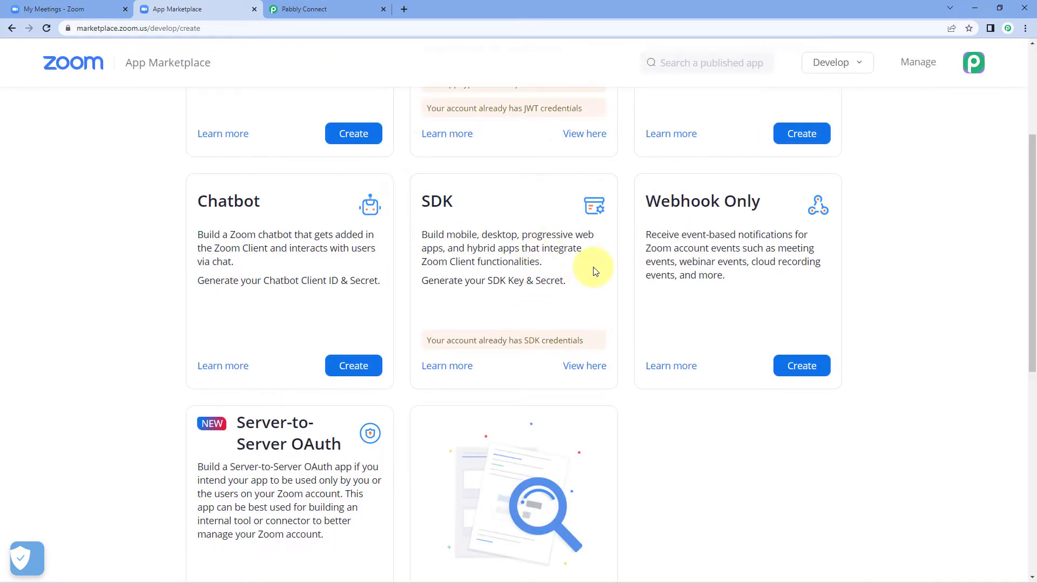
Enter company name Pabbly plus the developer's contact name and e-mail address
scroll(443, 299, "down", 1)
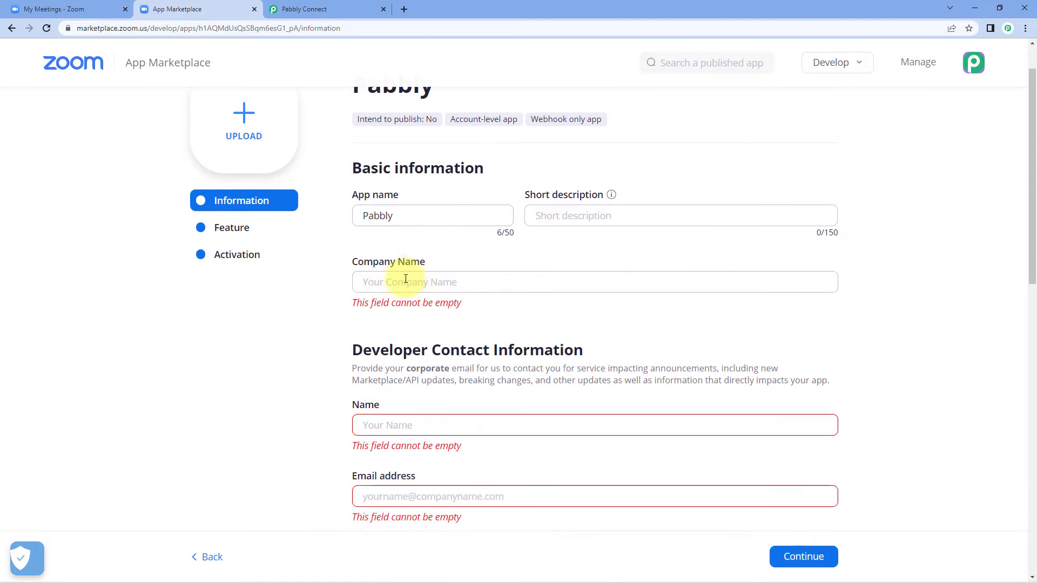
type("Pabbly")
key("Tab")
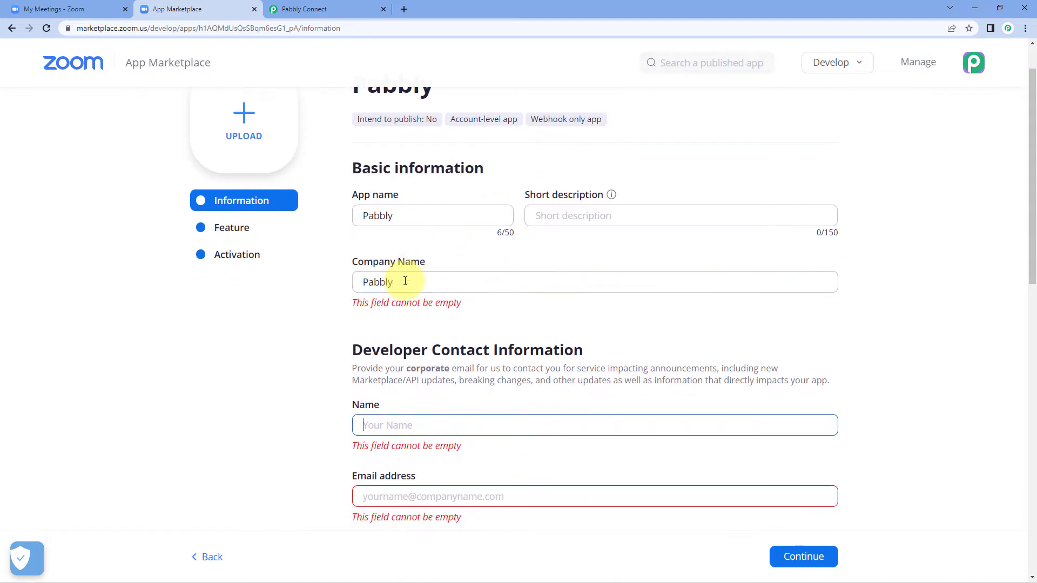
type("Aakash")
key("Tab")
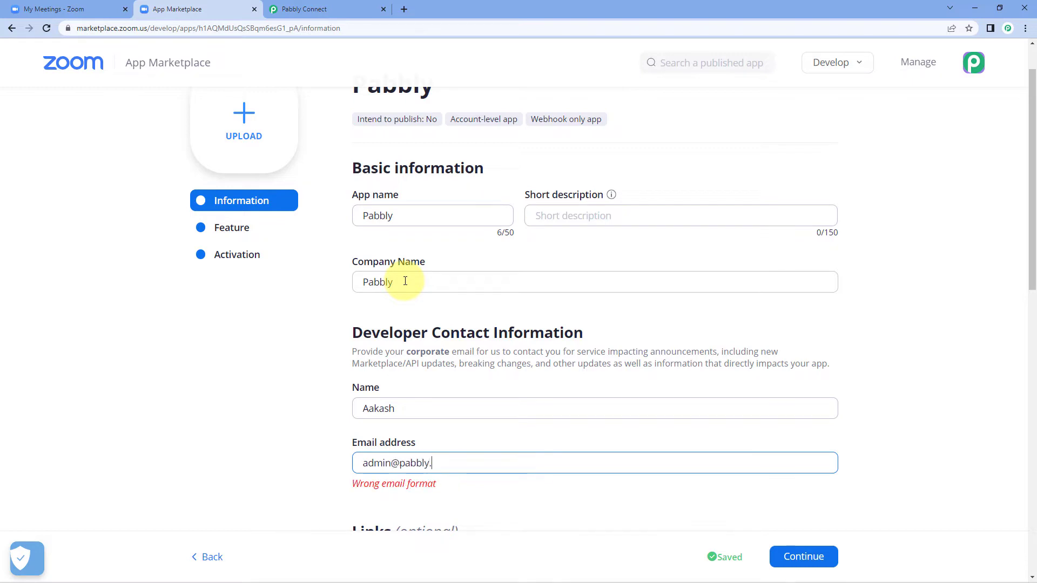
left_click(270, 348)
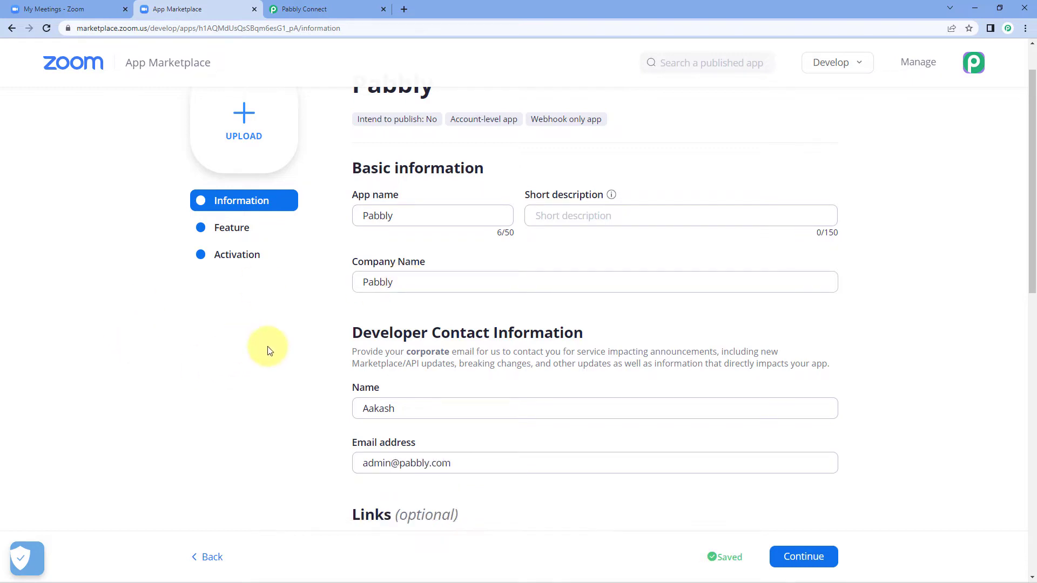
scroll(426, 459, "down", 3)
On the Feature step, enable event subscriptions and add a subscription named PC
left_click(822, 559)
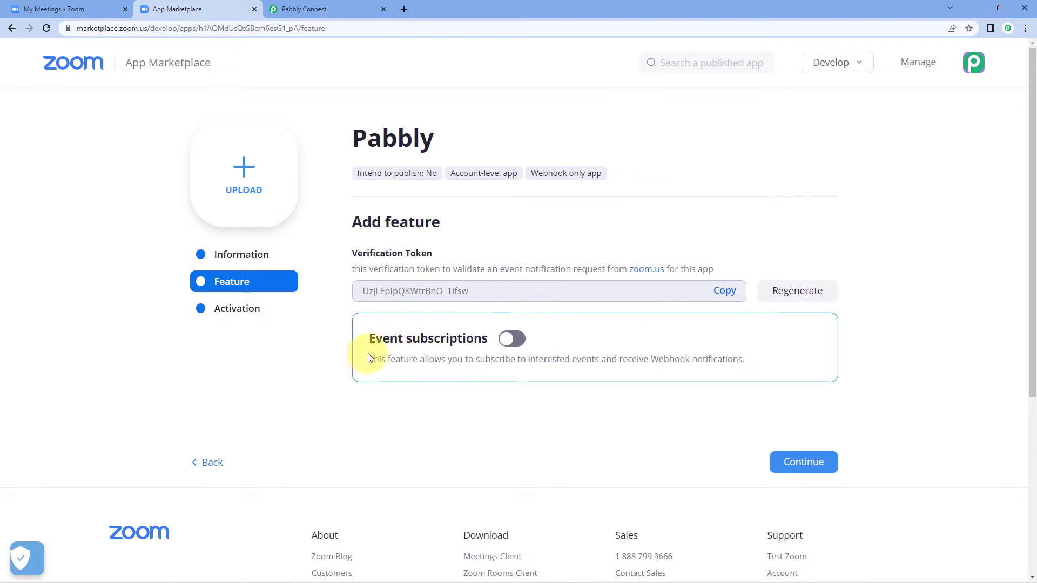
left_click(510, 339)
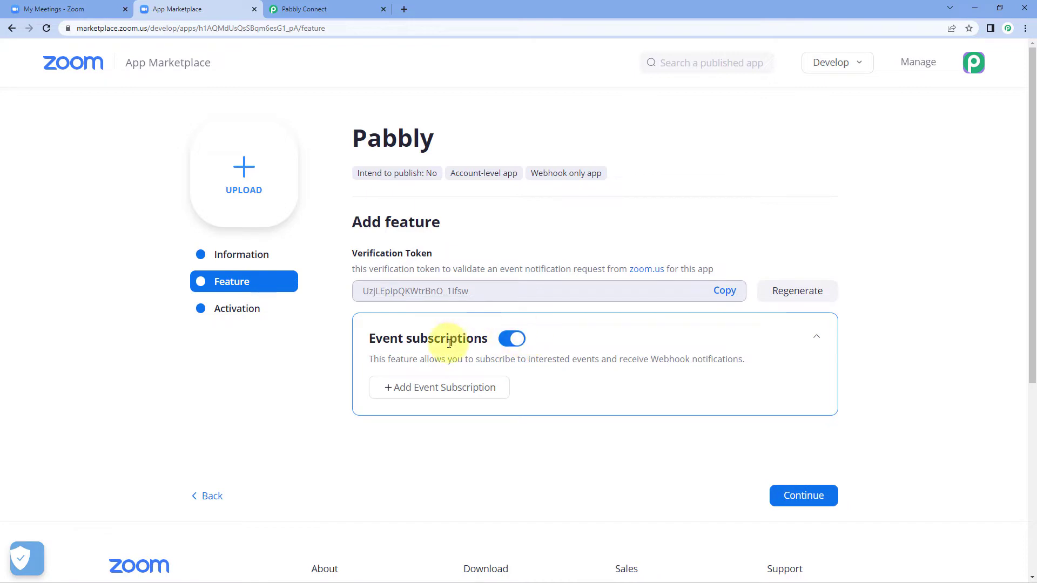
left_click(440, 388)
scroll(319, 398, "down", 3)
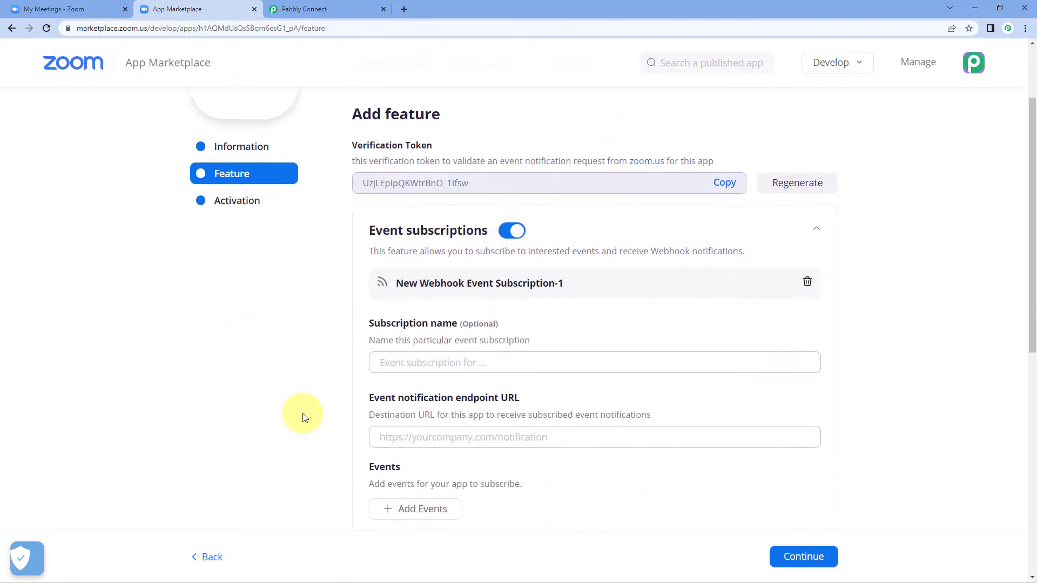
left_click(442, 312)
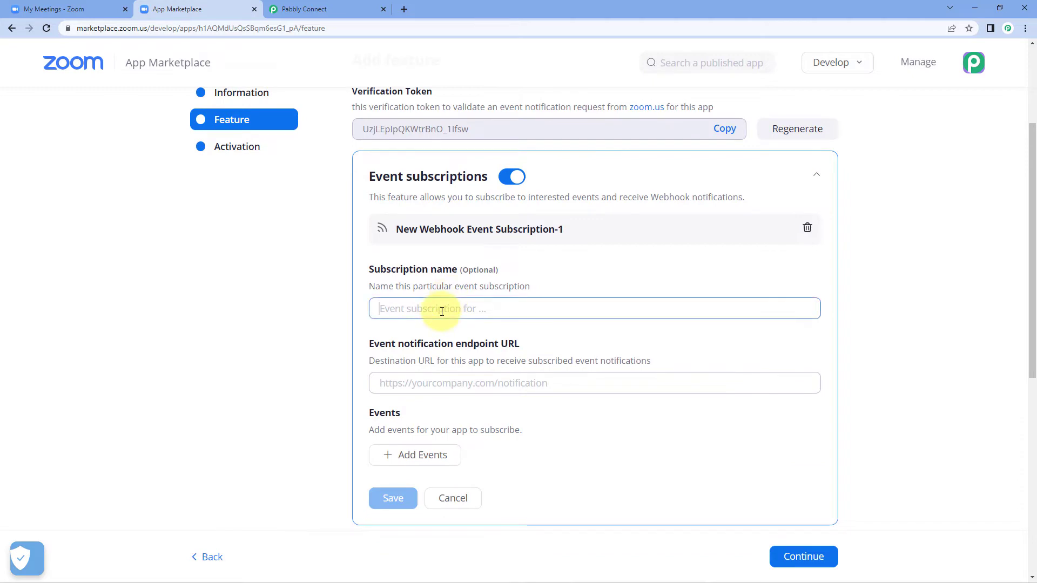
type("PC")
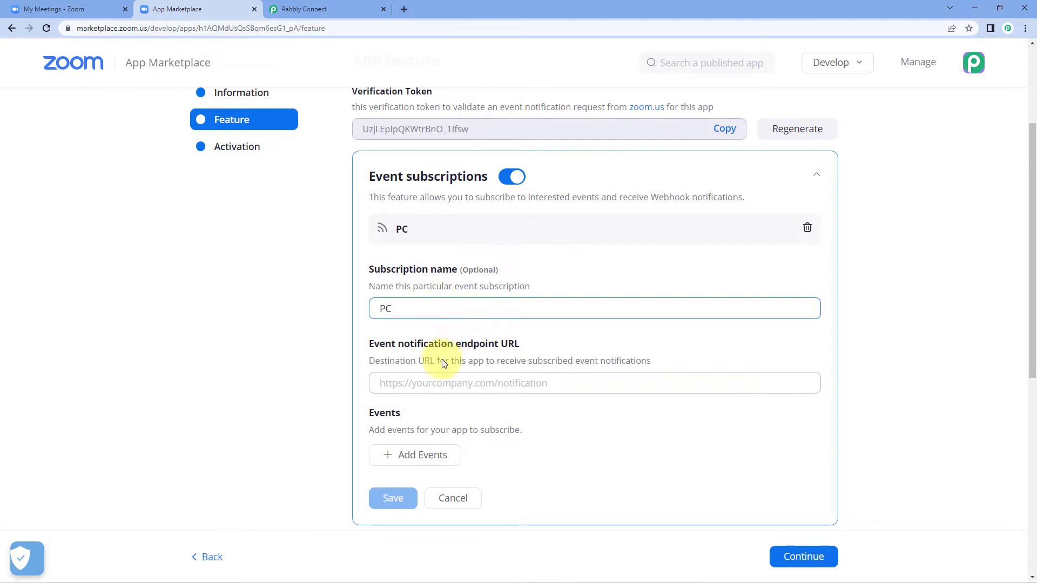
Copy the Pabbly Connect webhook URL for the subscription's endpoint URL field
left_click(443, 386)
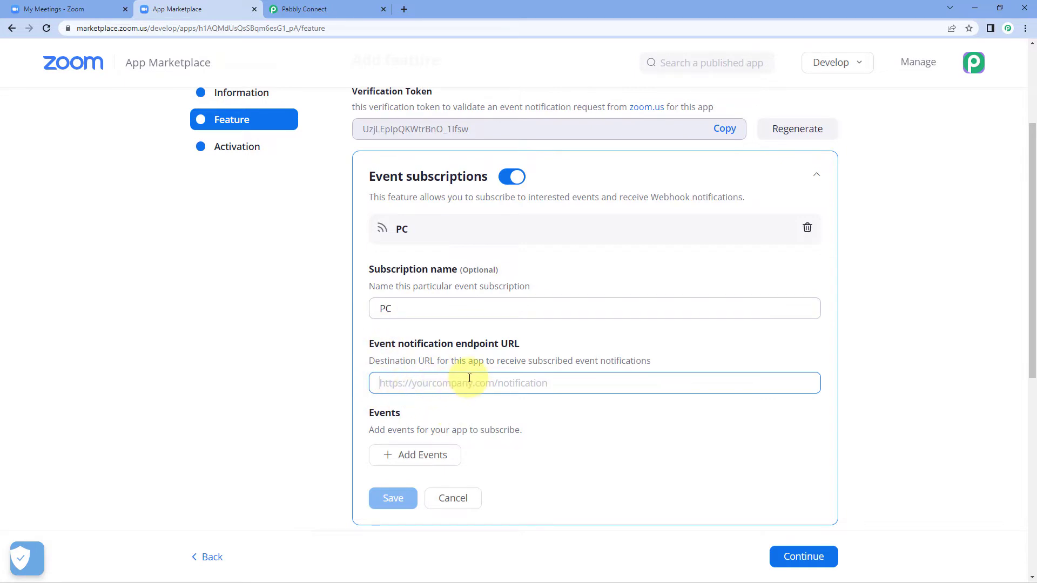
left_click(311, 9)
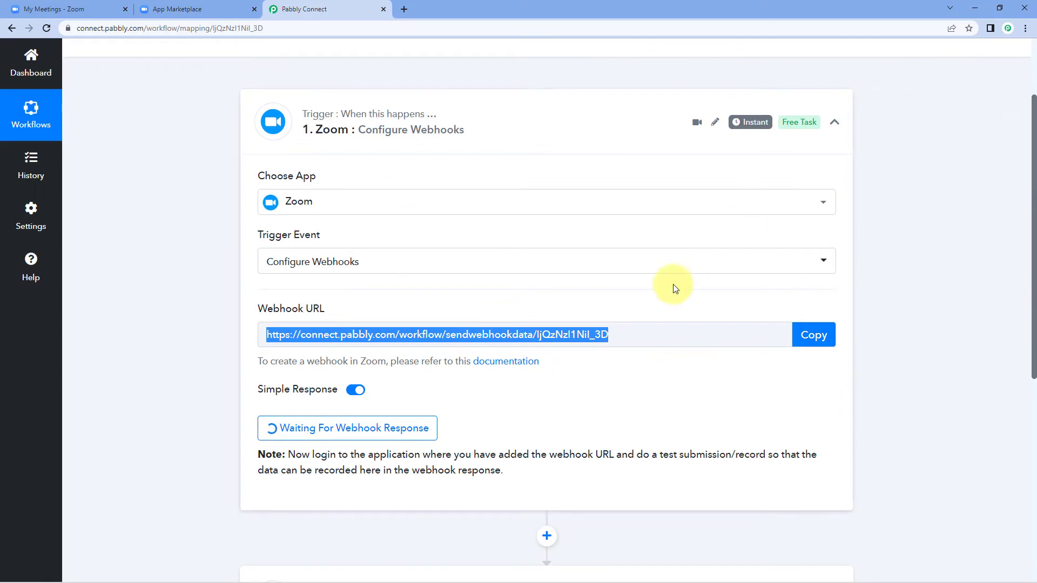
left_click(795, 336)
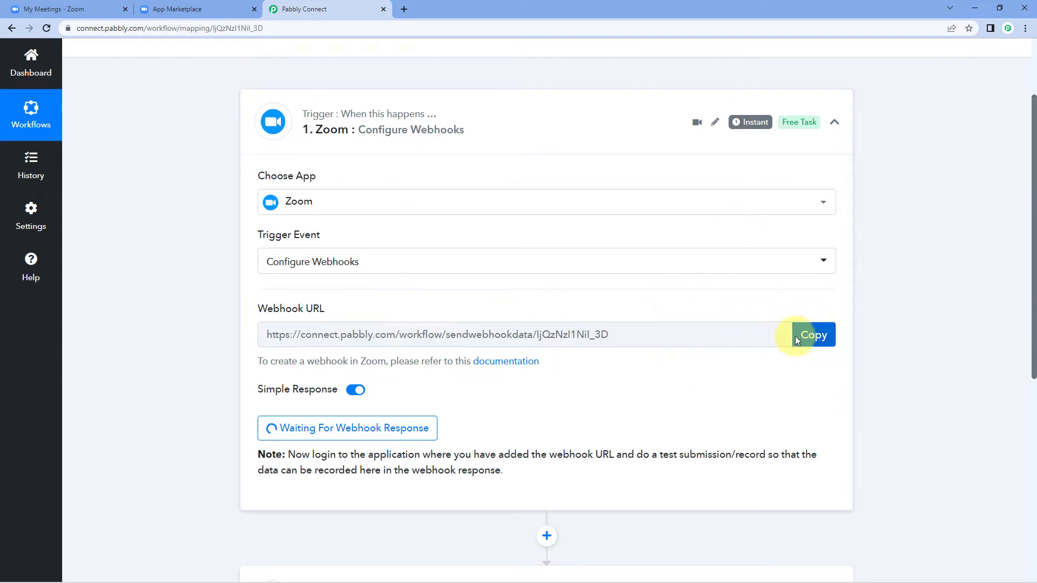
left_click(208, 9)
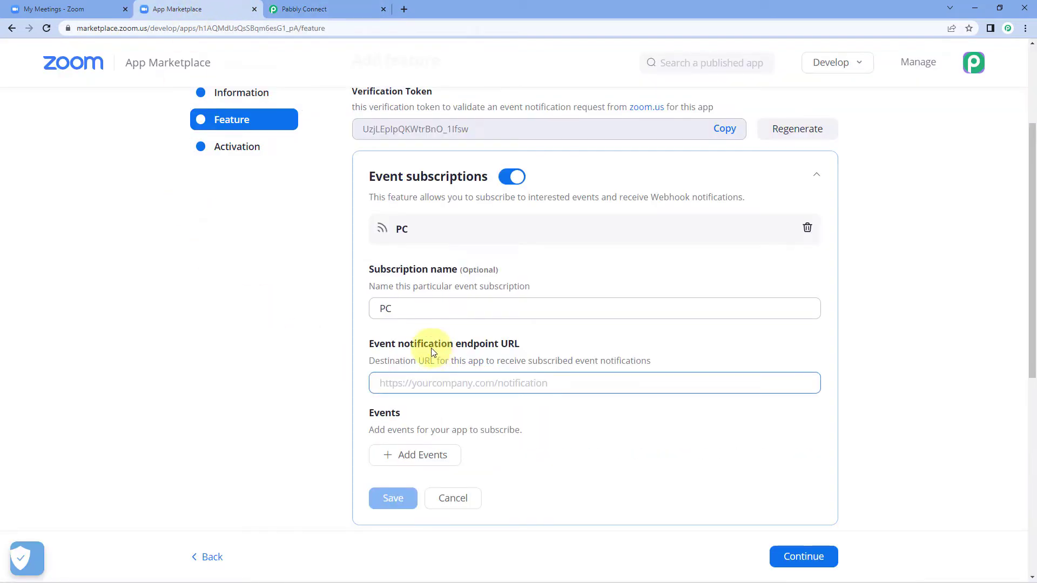
right_click(414, 381)
Paste the webhook URL as endpoint, add the Meeting Registration has been created event, and save
left_click(432, 274)
left_click(421, 403)
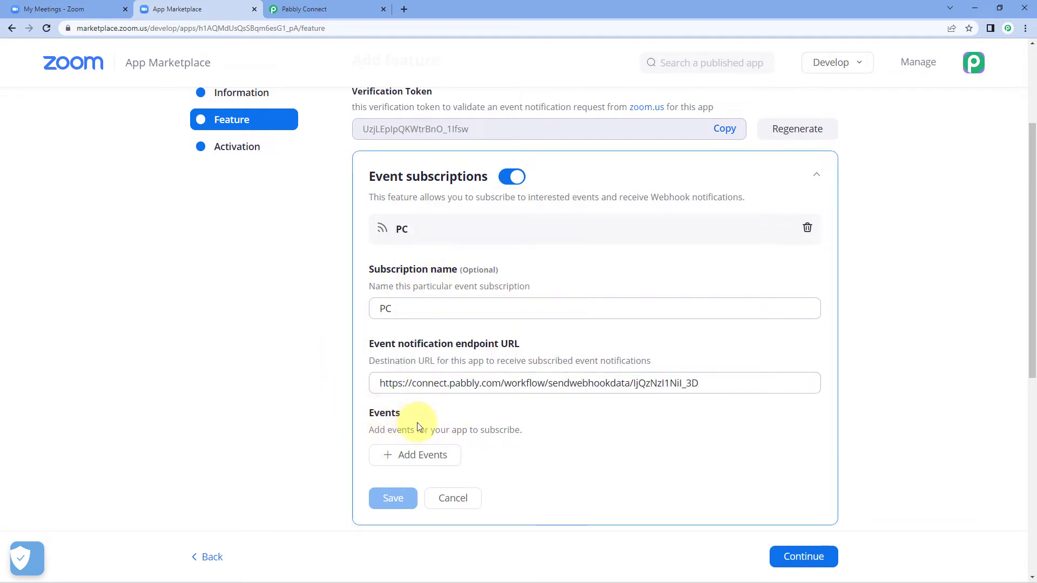
left_click(412, 456)
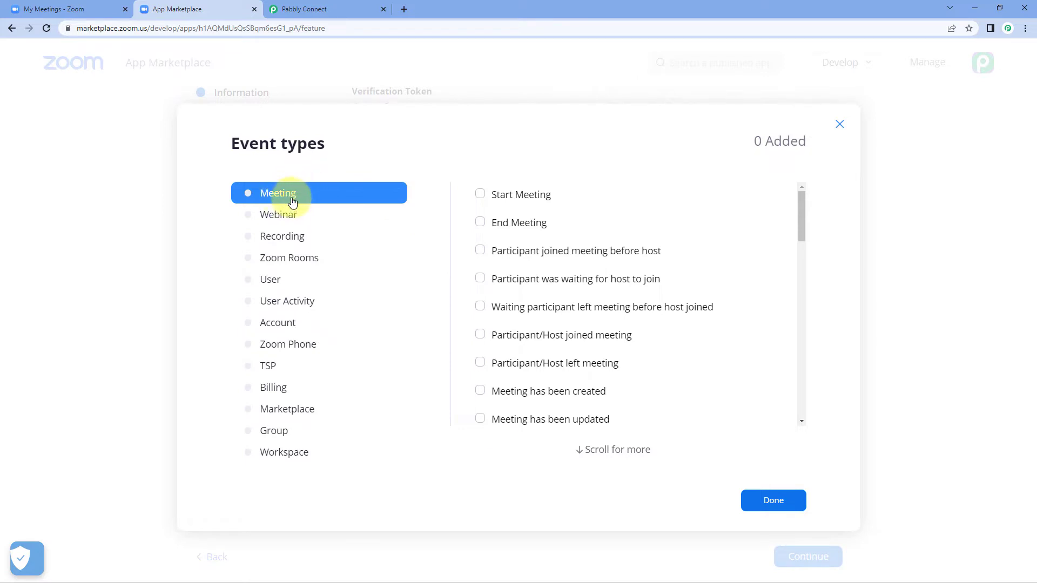
scroll(564, 243, "down", 3)
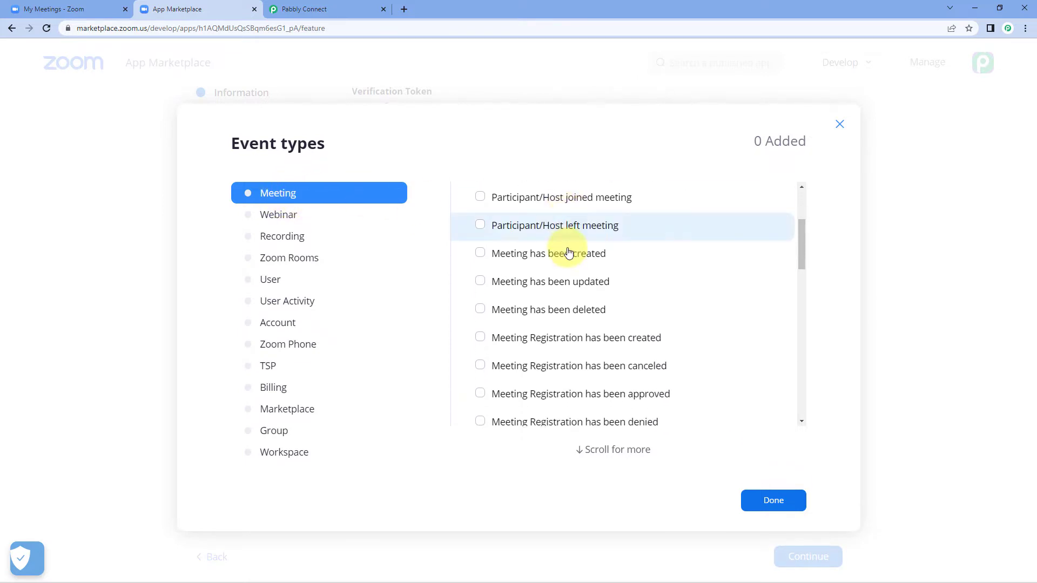
scroll(569, 252, "down", 2)
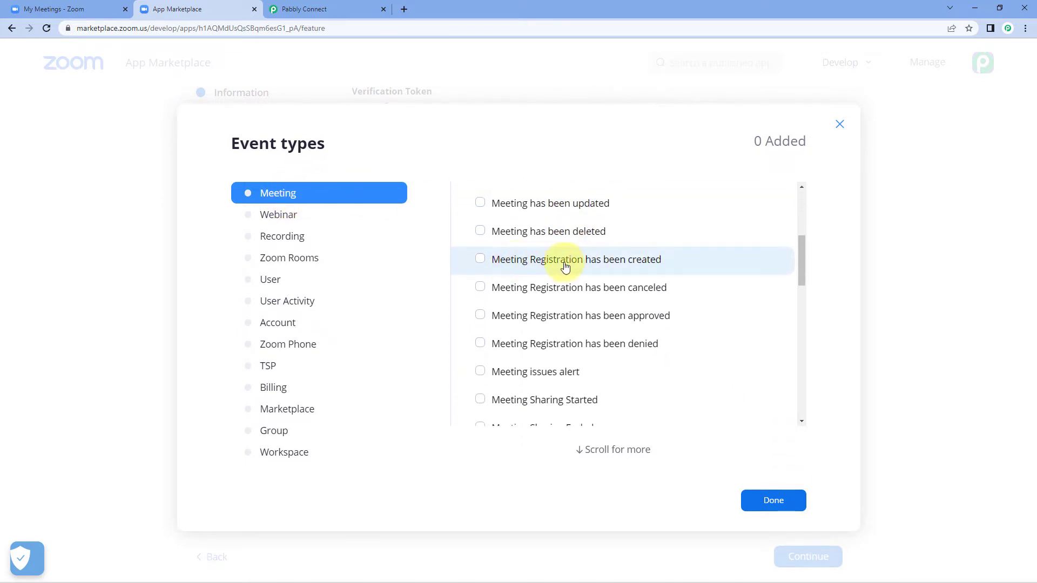
left_click(480, 259)
left_click(788, 501)
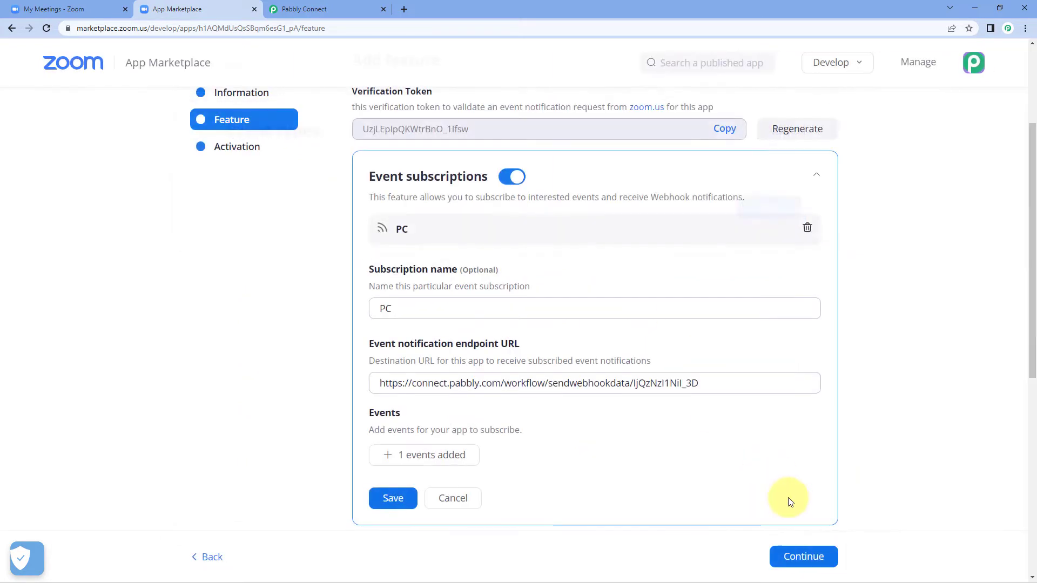
left_click(396, 500)
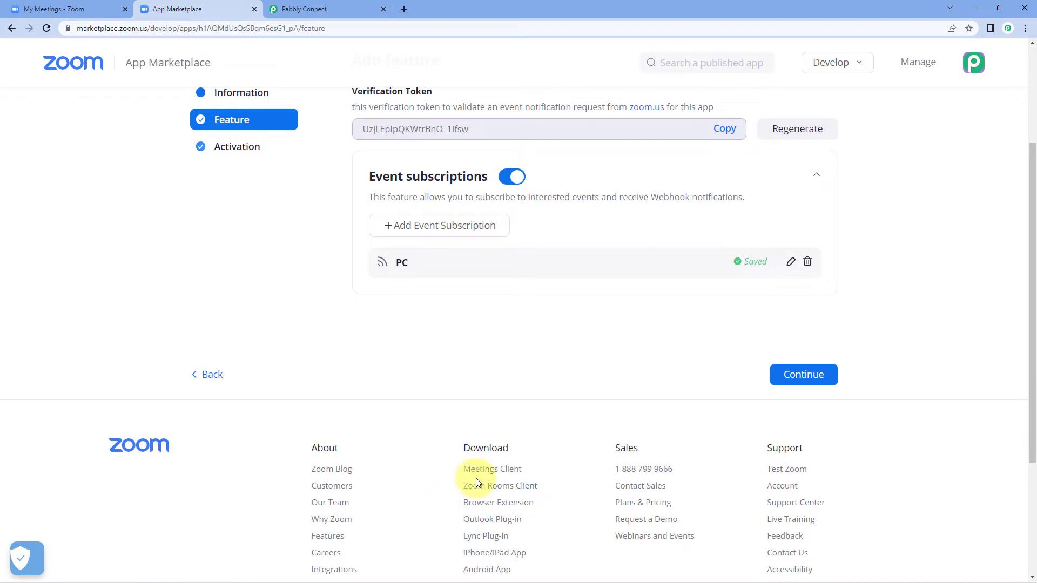
Continue to activate the Pabbly app, then return to the My Meetings - Zoom tab
left_click(820, 374)
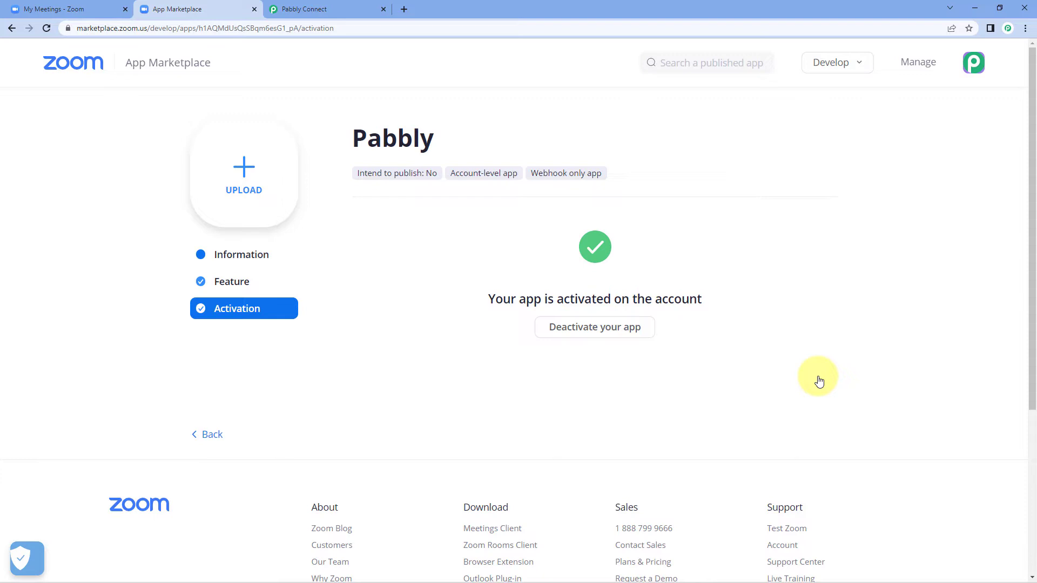
left_click(22, 6)
scroll(378, 216, "up", 5)
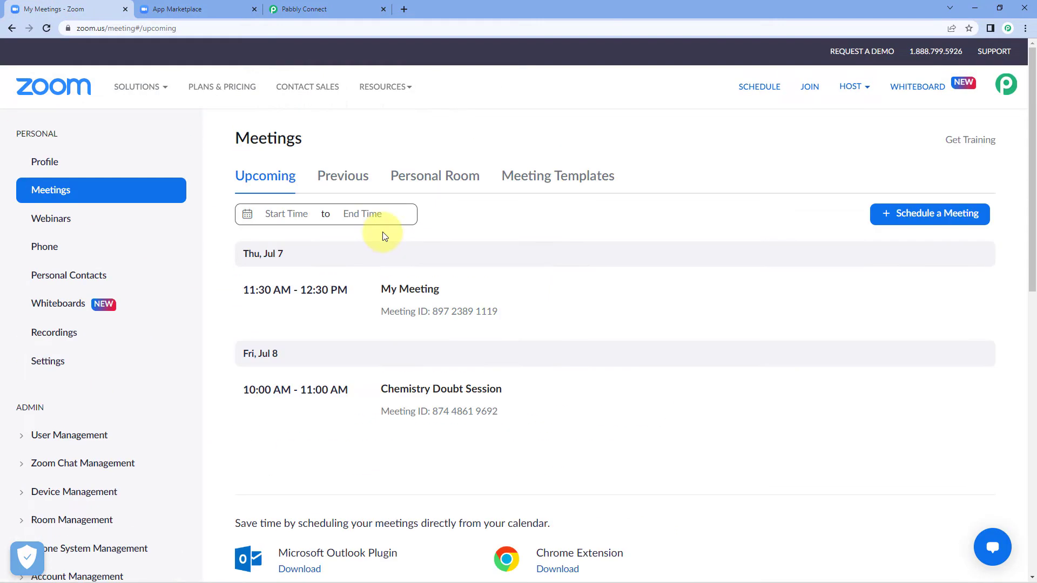
Open the 'My Meeting' entry from the Upcoming meetings list
left_click(420, 294)
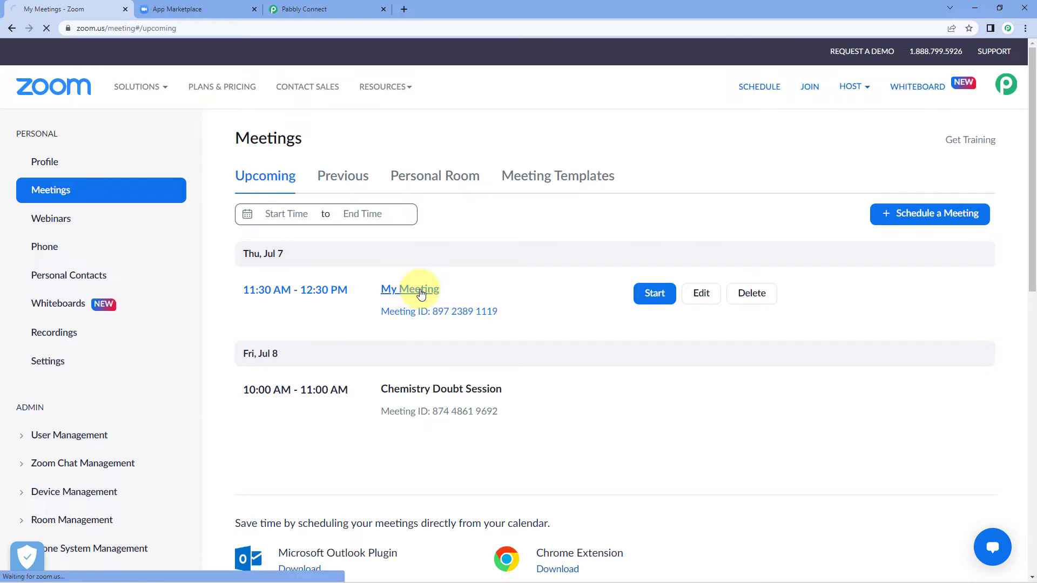
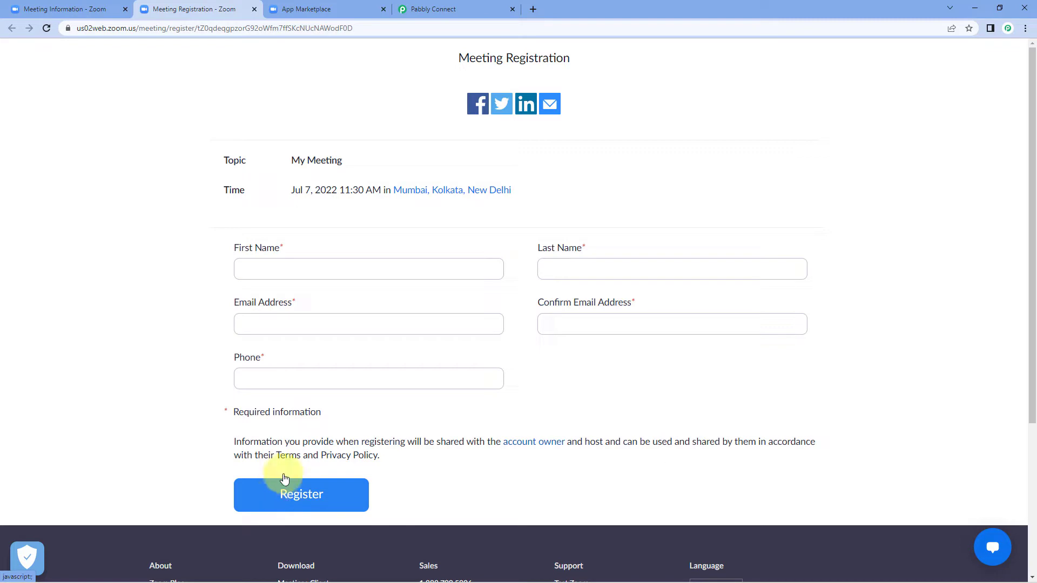
Check that the Pabbly Connect workflow is still waiting for the Zoom webhook response
left_click(435, 9)
left_click(524, 392)
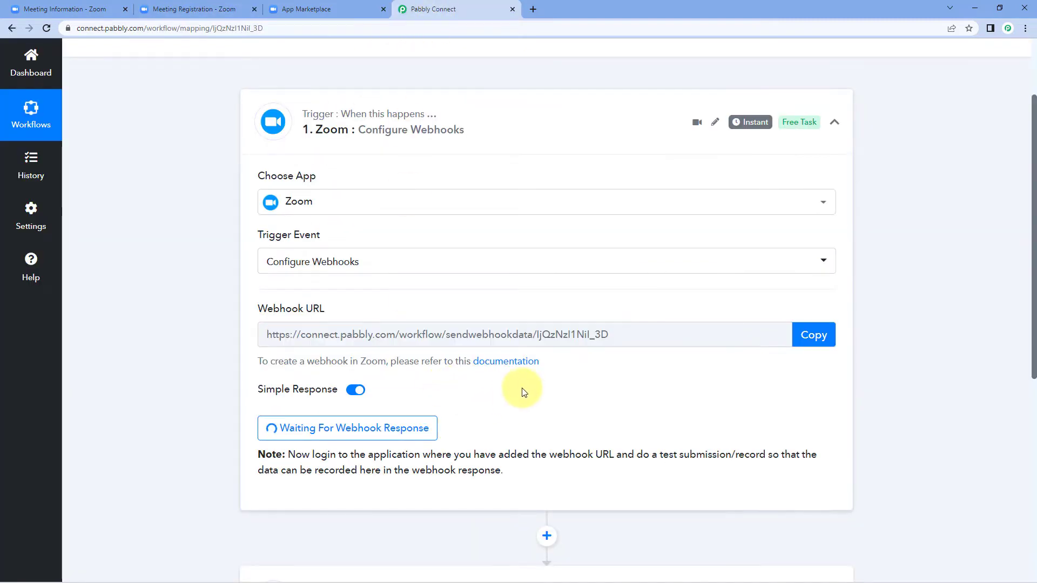
scroll(524, 392, "down", 2)
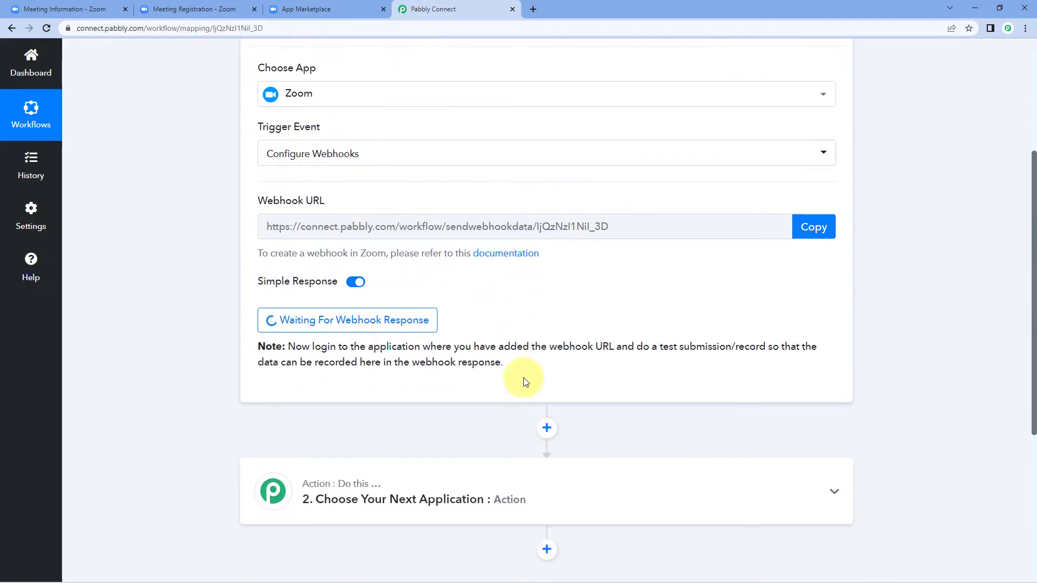
Register a test attendee for My Meeting with names, e-mail, confirmation e-mail and phone number
left_click(229, 8)
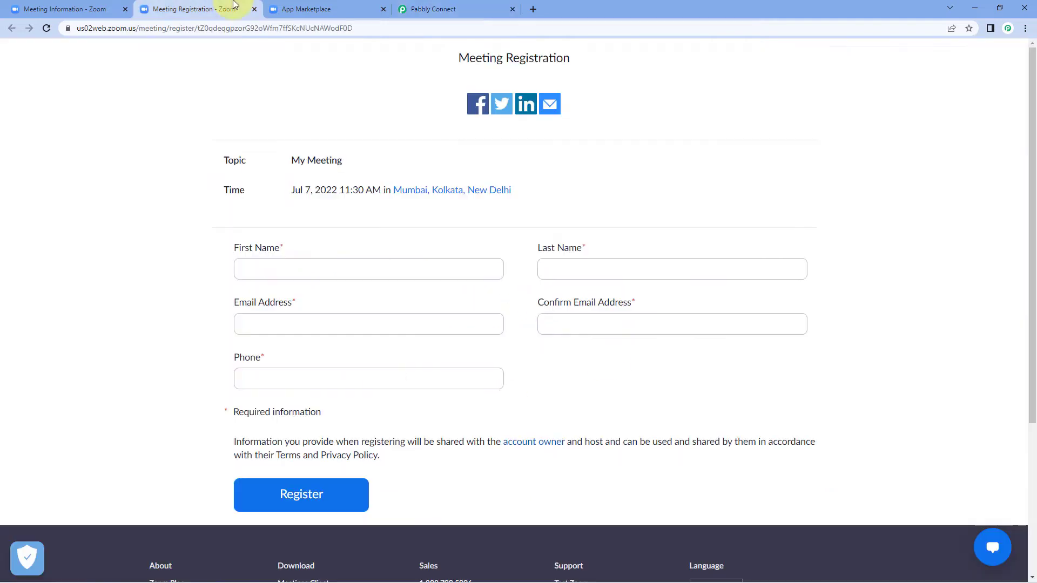
left_click(290, 273)
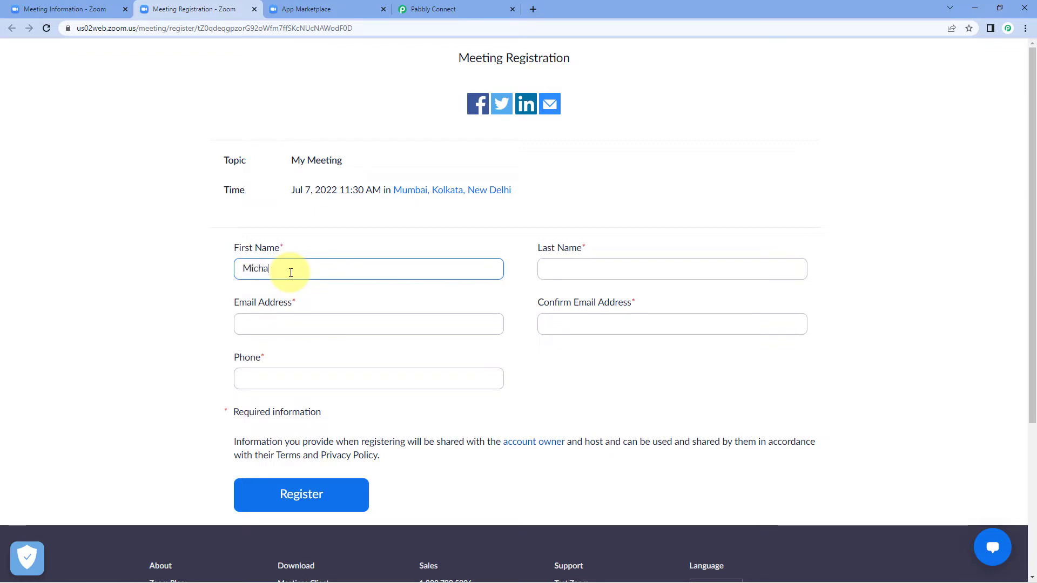
key("Tab")
type("Kara")
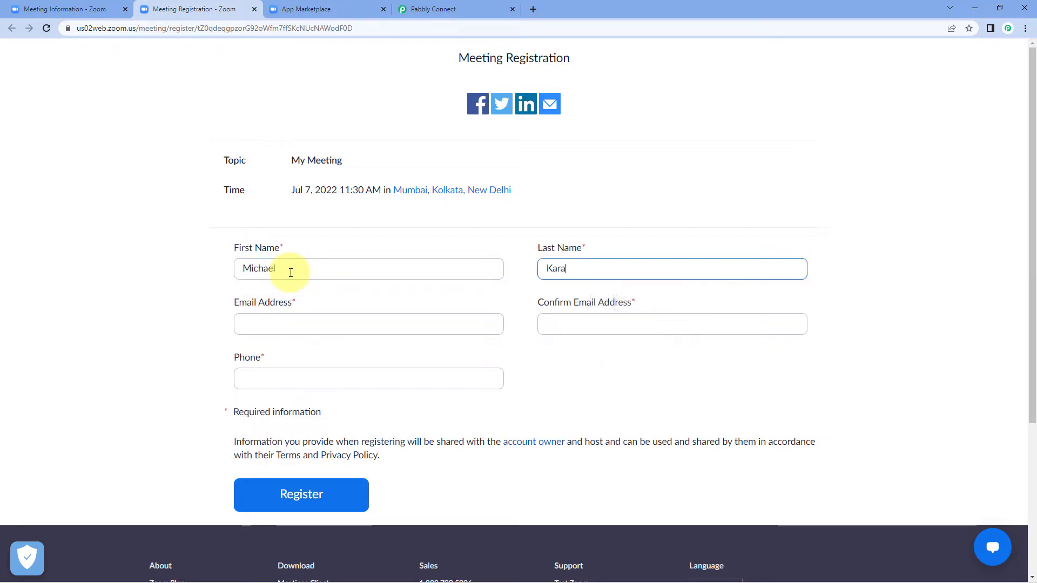
key("Tab")
key("ctrl+v")
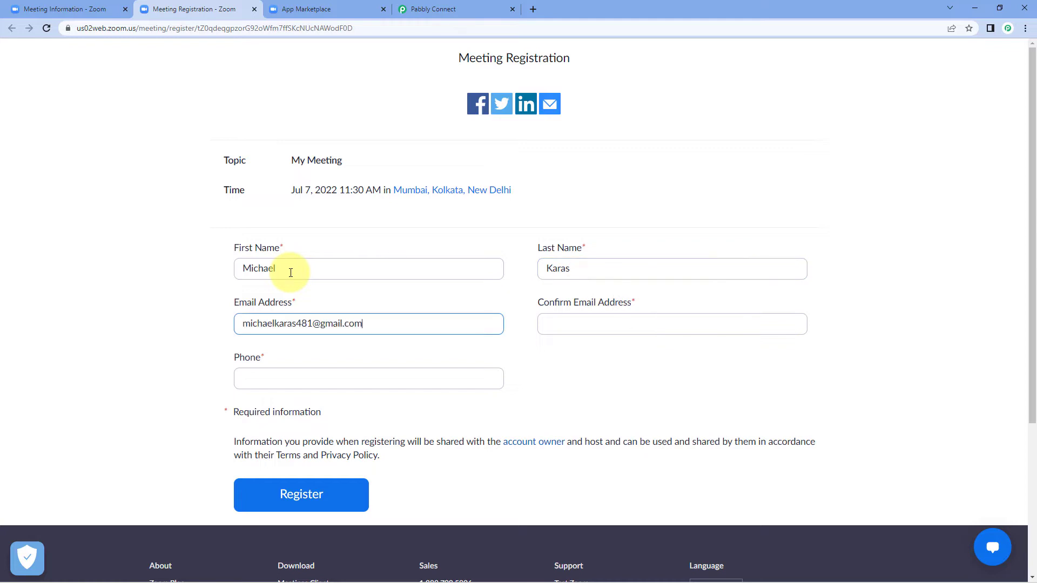
key("Tab")
key("ctrl+v")
key("Tab")
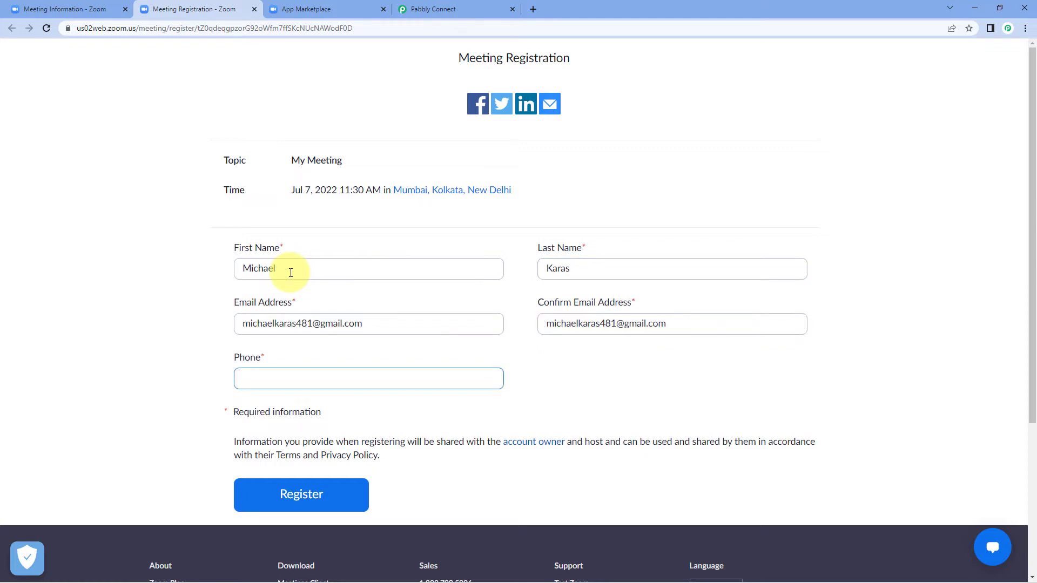
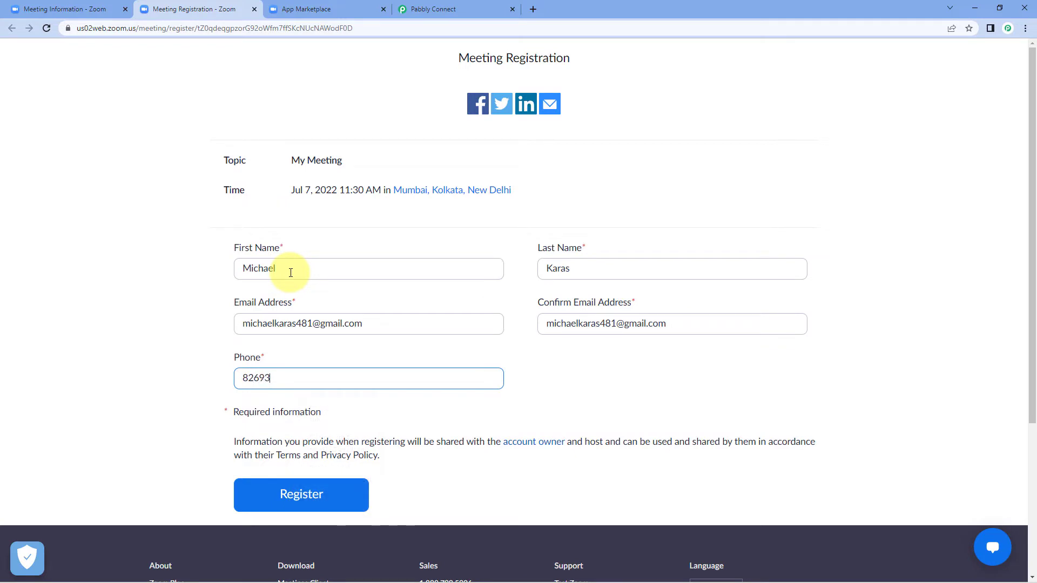
left_click(162, 347)
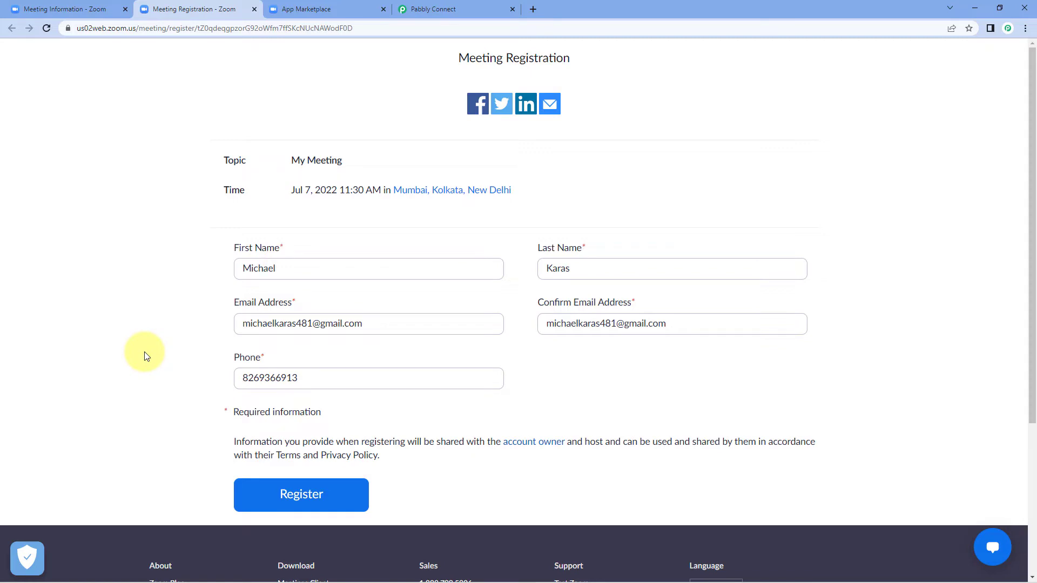
left_click(338, 495)
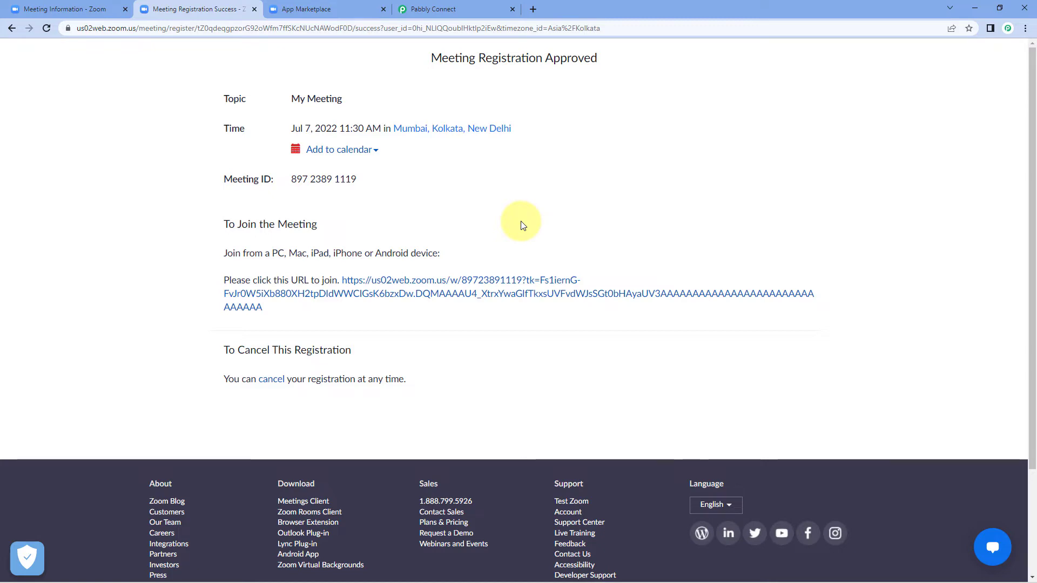
Scroll through the captured meeting.registration_created response and point out the registrant's details
left_click(475, 7)
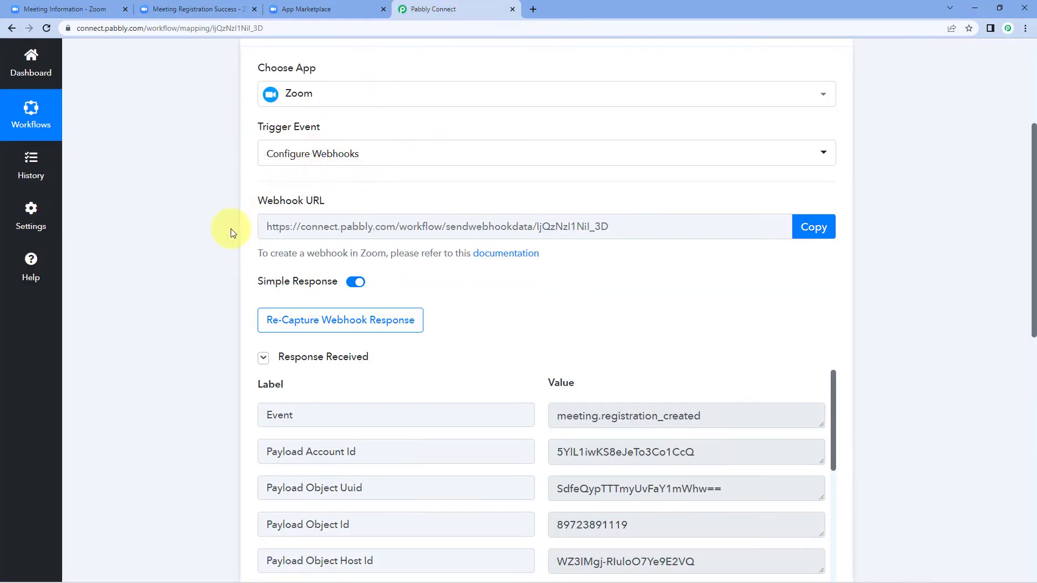
scroll(233, 232, "down", 2)
scroll(231, 229, "down", 2)
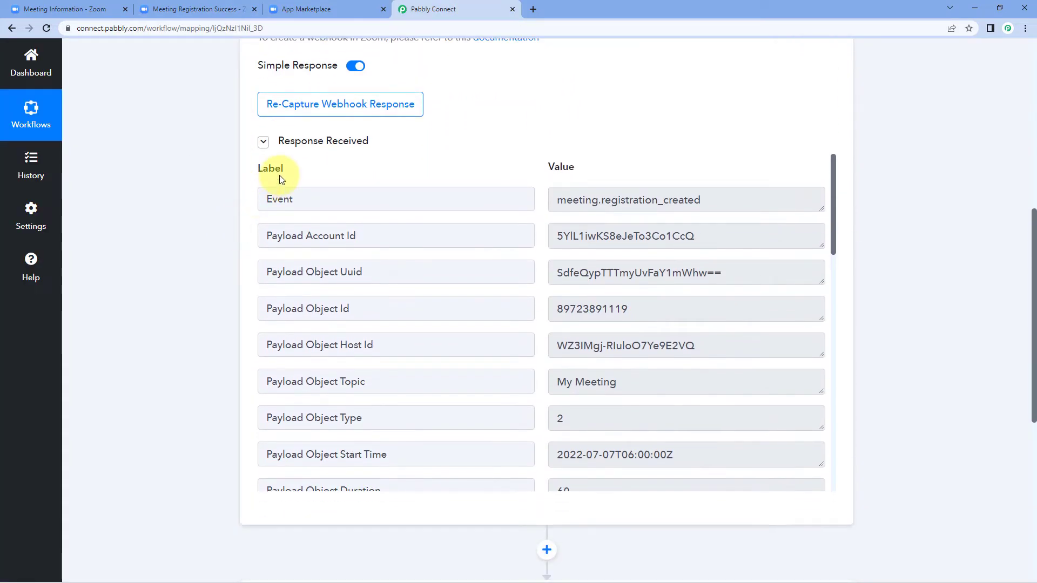
scroll(270, 189, "up", 3)
scroll(266, 216, "down", 2)
scroll(265, 218, "down", 1)
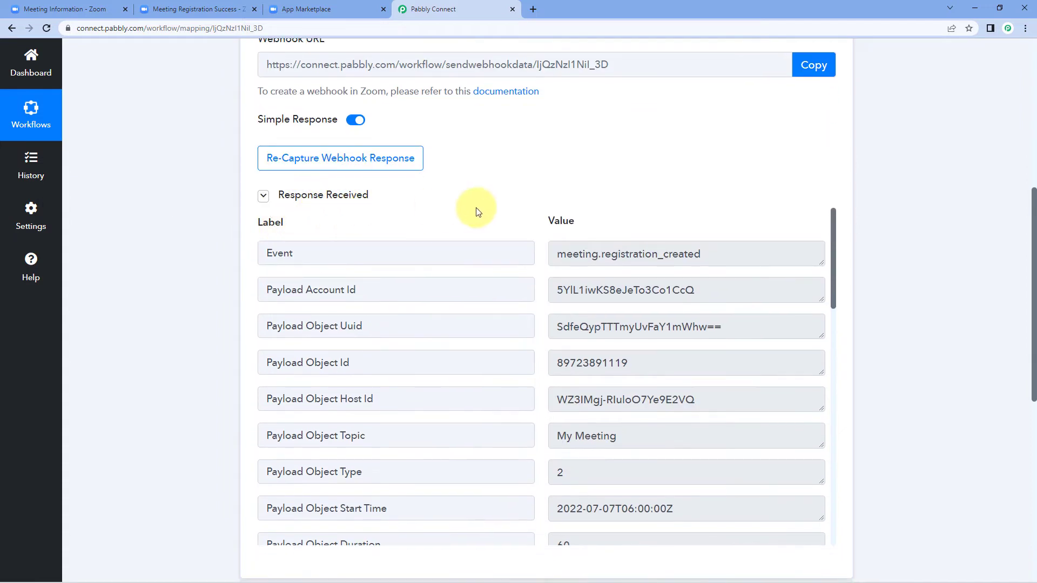
scroll(472, 216, "down", 2)
scroll(519, 254, "down", 3)
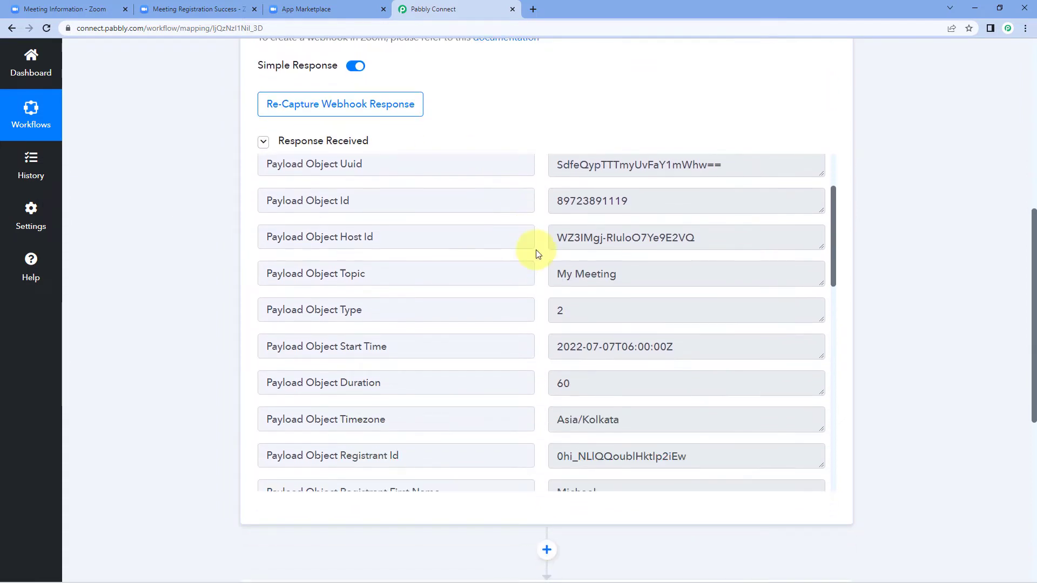
scroll(537, 254, "down", 1)
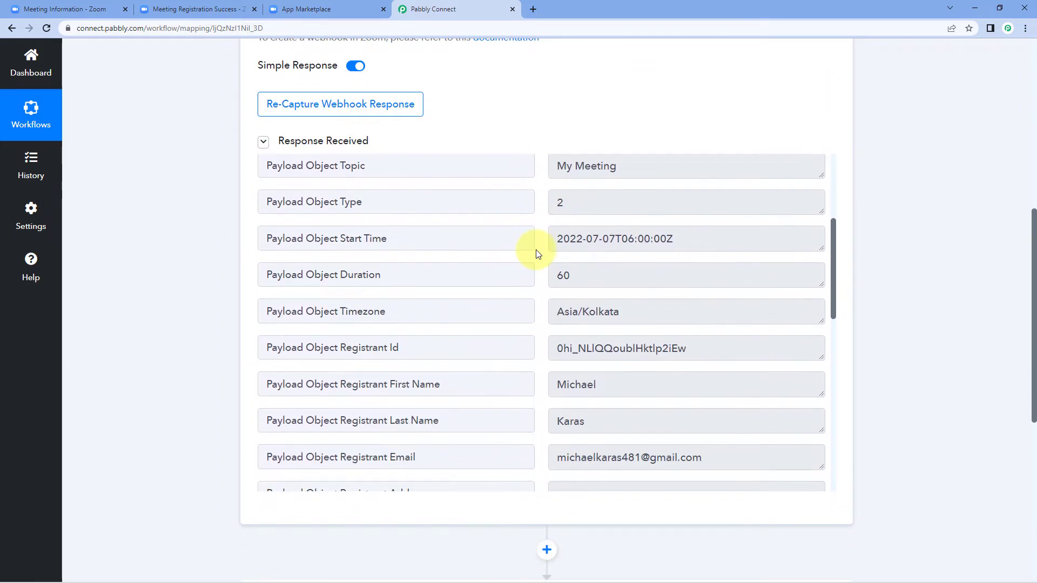
scroll(538, 254, "down", 3)
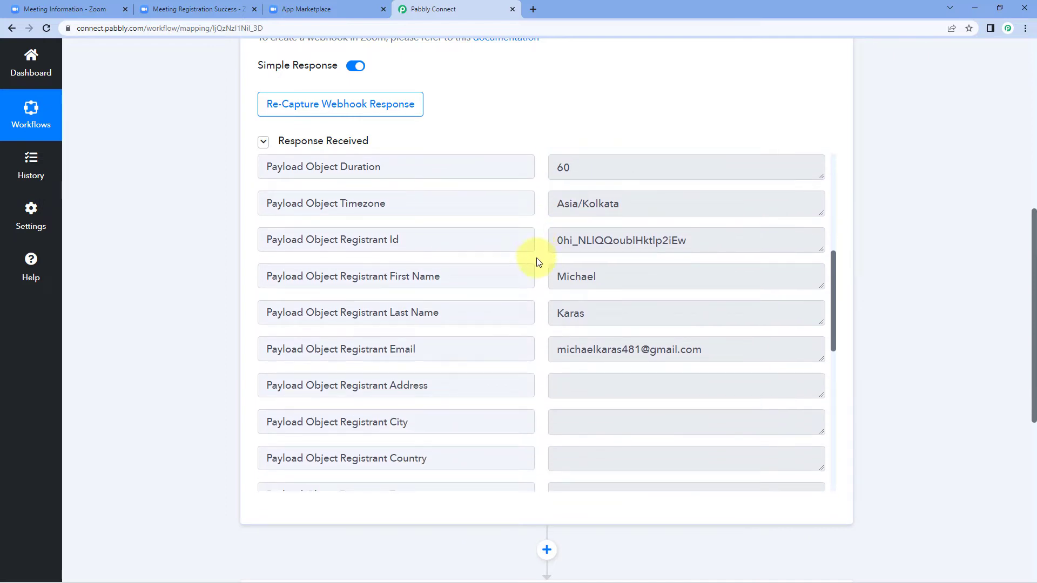
left_click_drag(629, 276, 537, 275)
left_click_drag(610, 309, 538, 314)
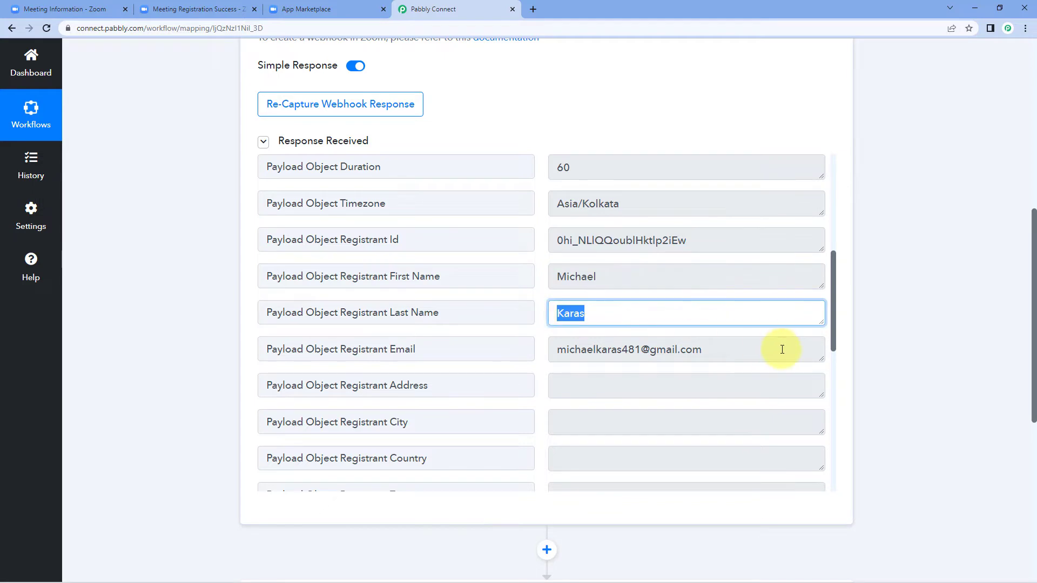
left_click_drag(780, 347, 548, 347)
left_click(539, 331)
Locate and highlight the Payload Object Start Time value 2022-07-07T06:00:00Z
scroll(543, 335, "down", 1)
scroll(542, 334, "down", 4)
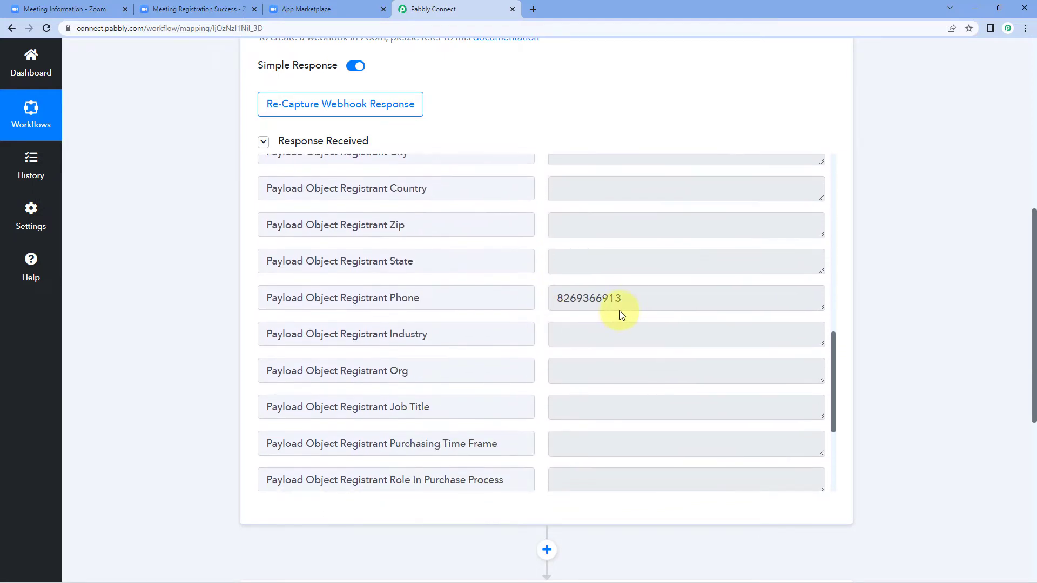
left_click_drag(620, 309, 543, 266)
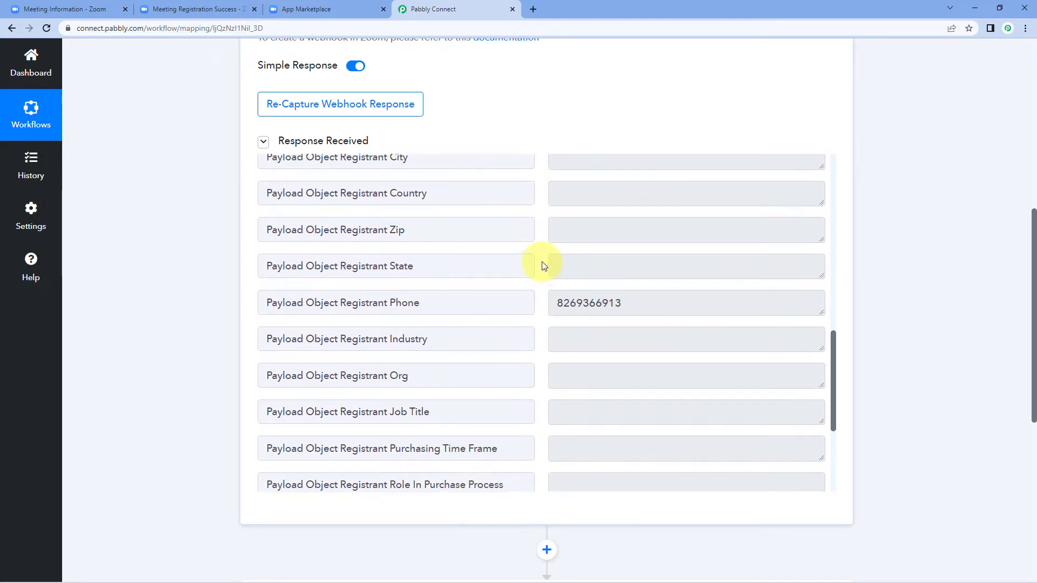
scroll(542, 263, "up", 10)
scroll(539, 303, "up", 1)
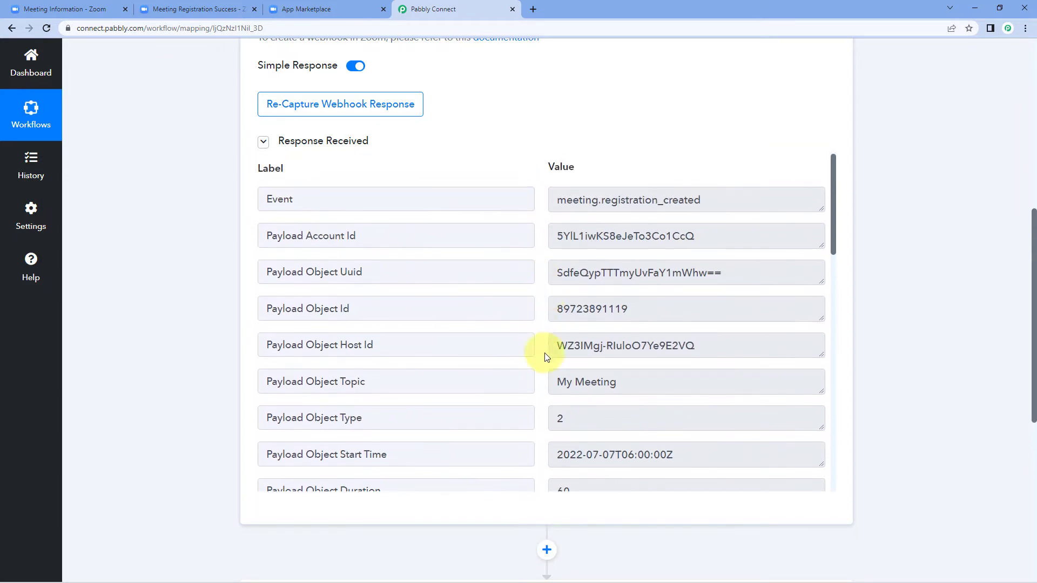
scroll(594, 332, "down", 1)
left_click_drag(629, 327, 540, 327)
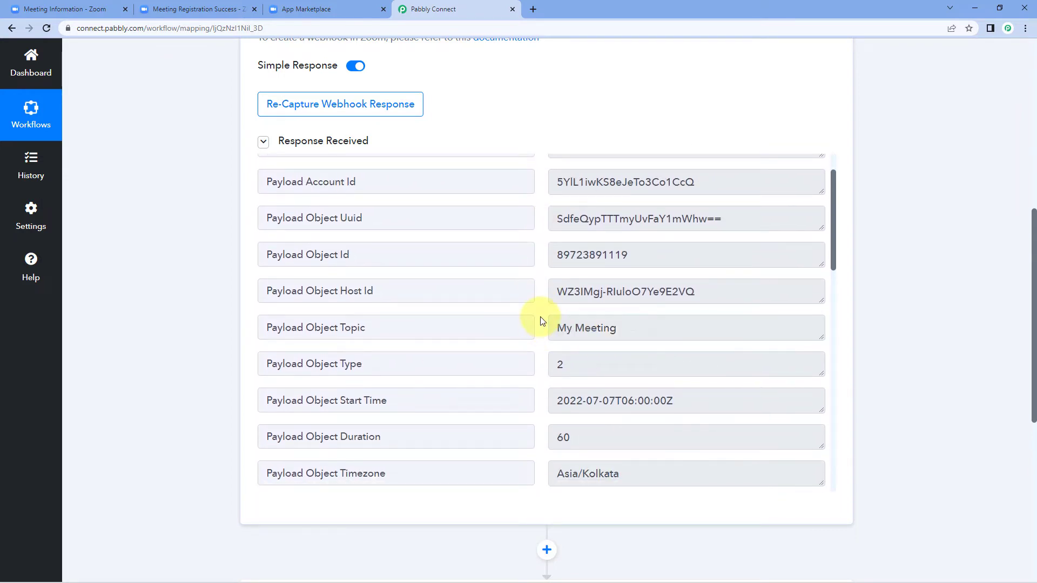
scroll(540, 319, "down", 3)
left_click(563, 292)
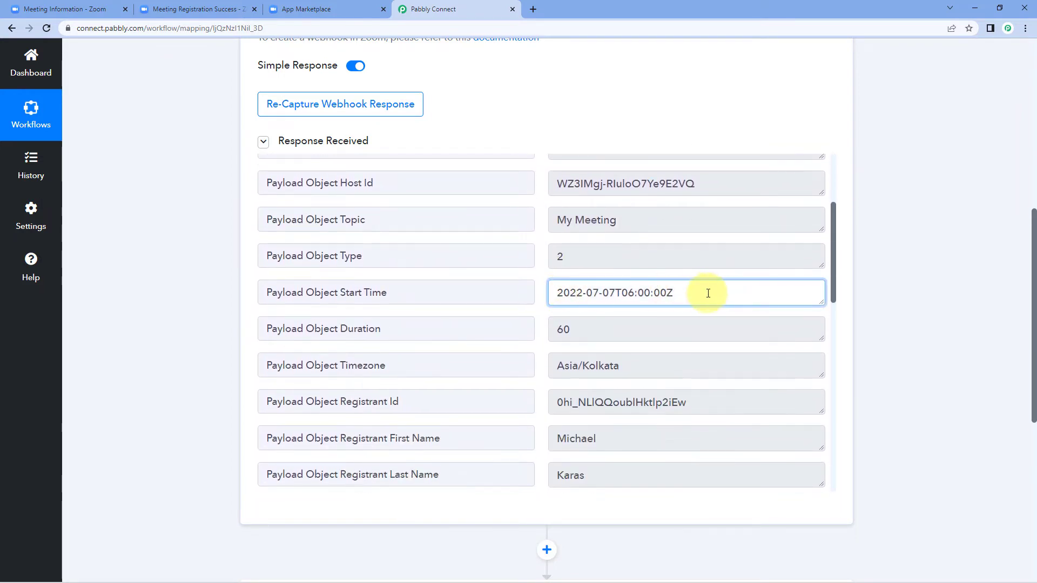
left_click_drag(705, 292, 542, 298)
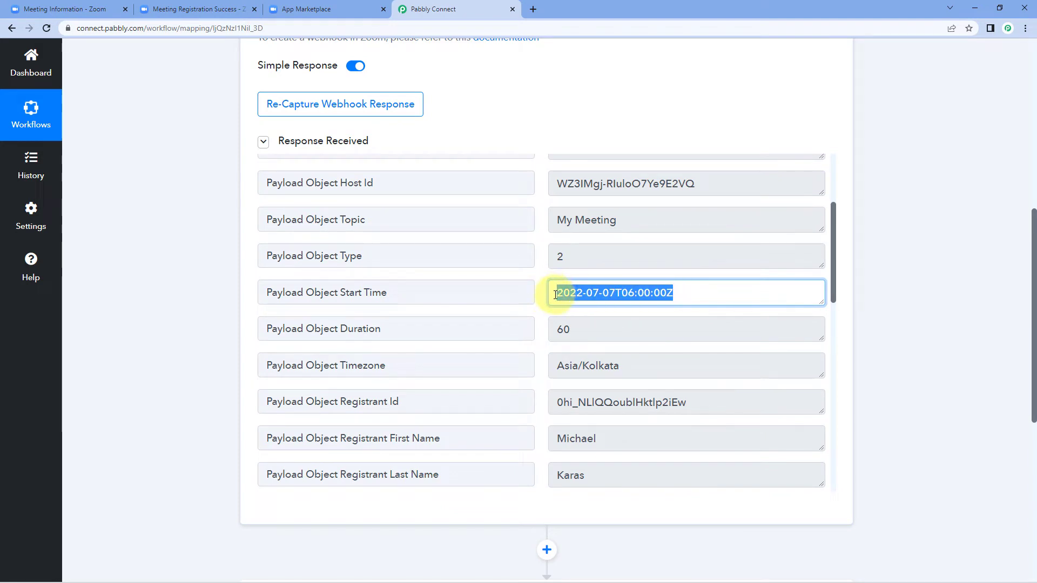
left_click(541, 295)
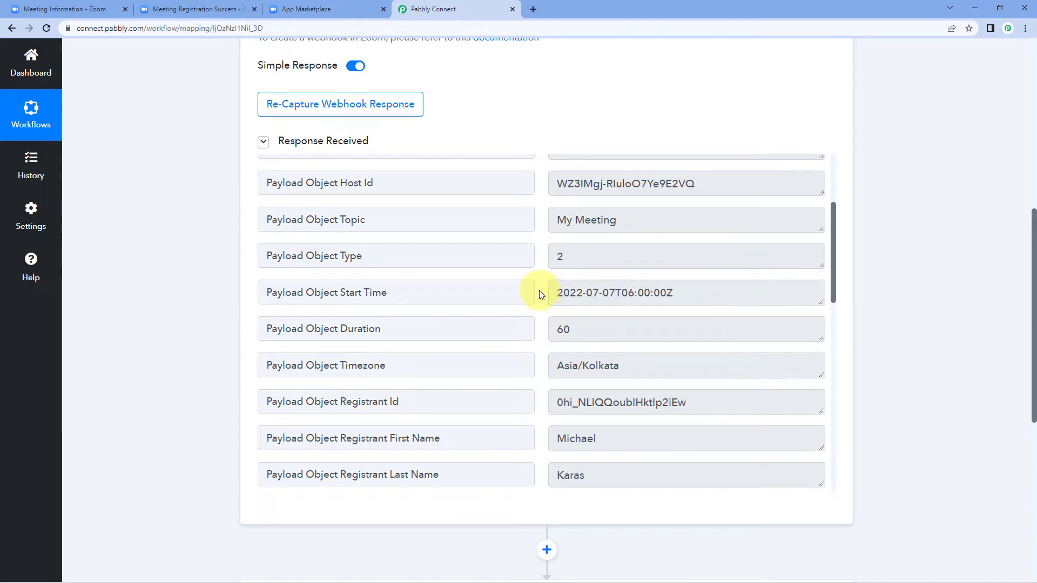
left_click_drag(615, 292, 667, 294)
left_click(101, 10)
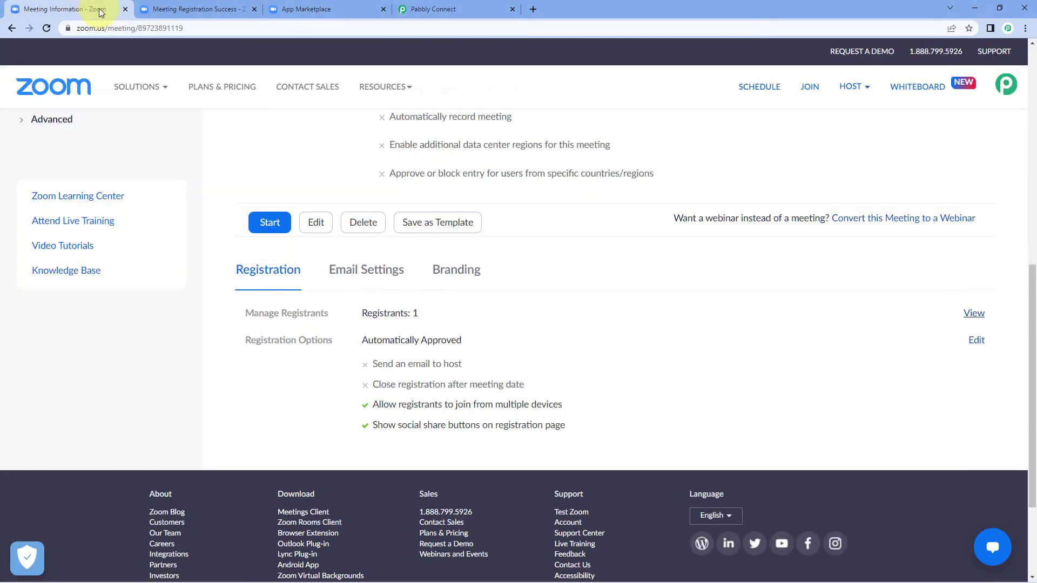
scroll(347, 185, "up", 10)
left_click_drag(468, 222, 347, 224)
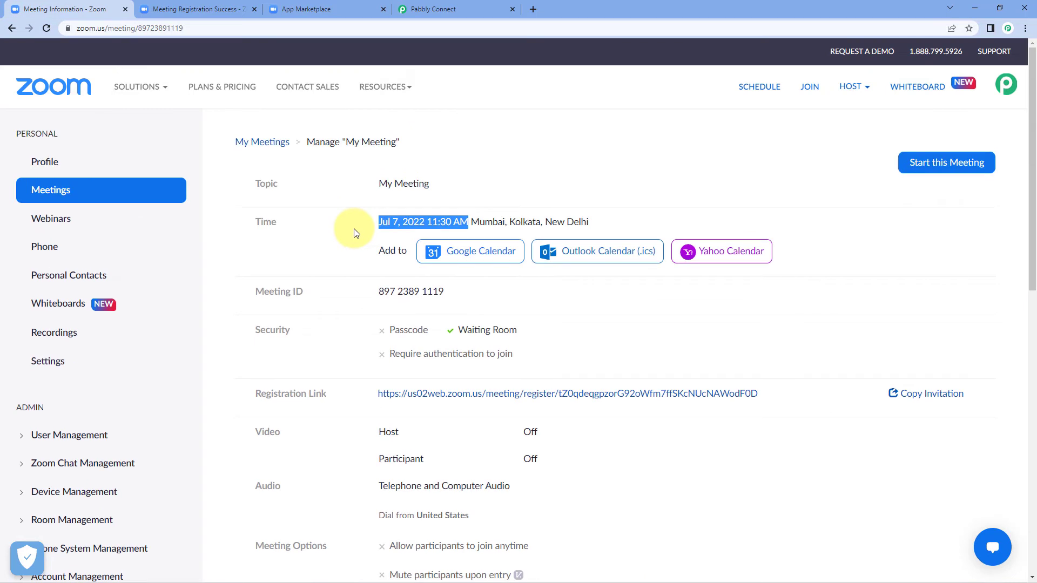
left_click(483, 201)
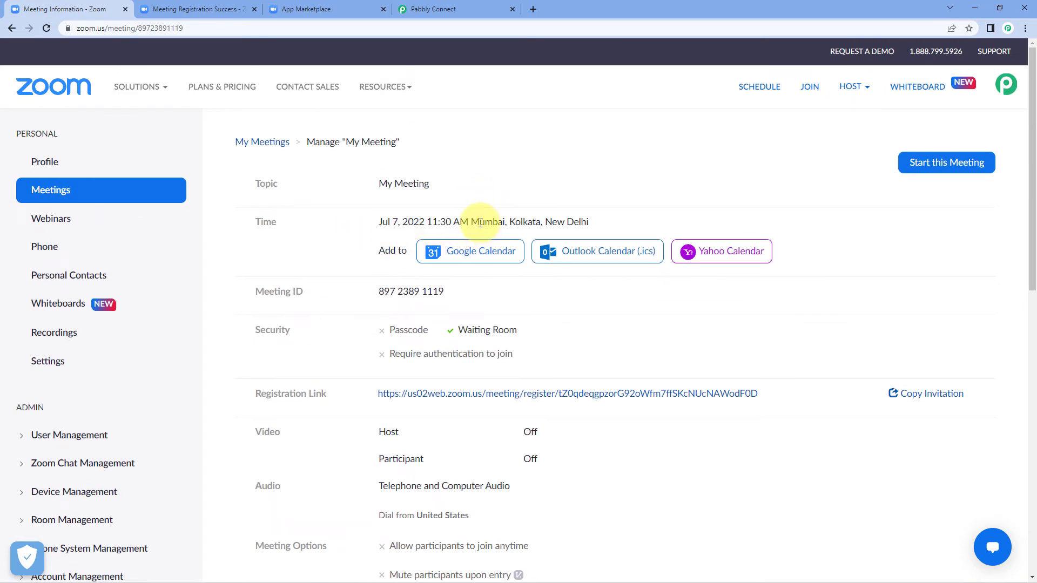
left_click(469, 10)
left_click(682, 290)
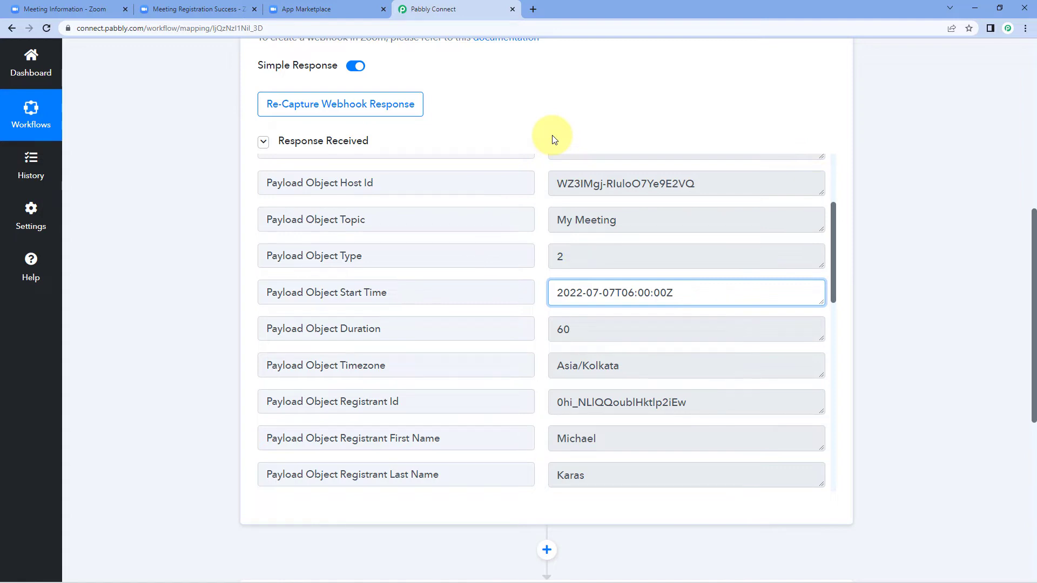
left_click_drag(685, 293, 544, 291)
left_click(543, 295)
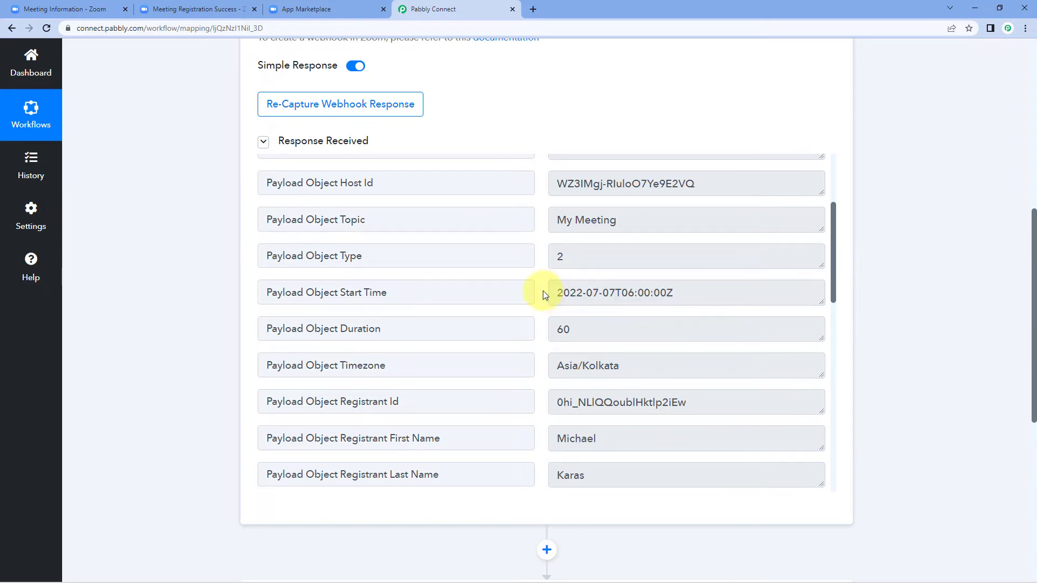
left_click_drag(681, 293, 537, 292)
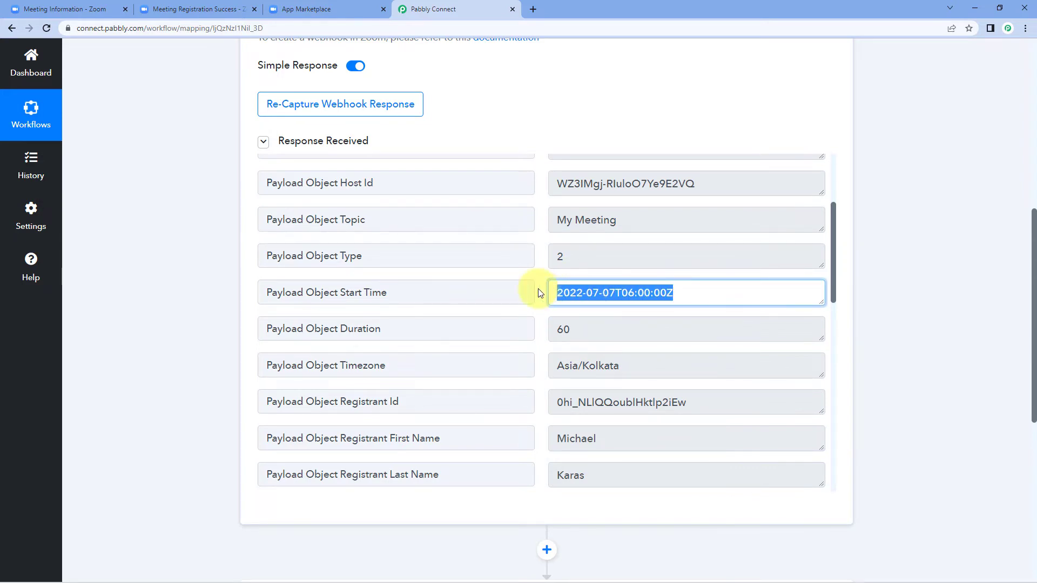
left_click(538, 289)
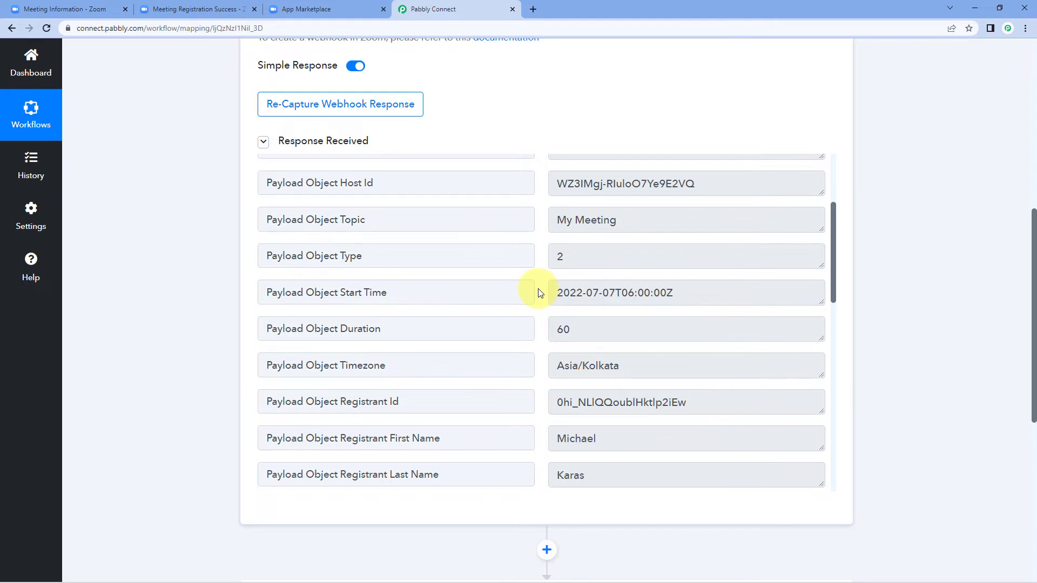
left_click_drag(696, 293, 529, 289)
left_click(537, 289)
scroll(880, 270, "down", 5)
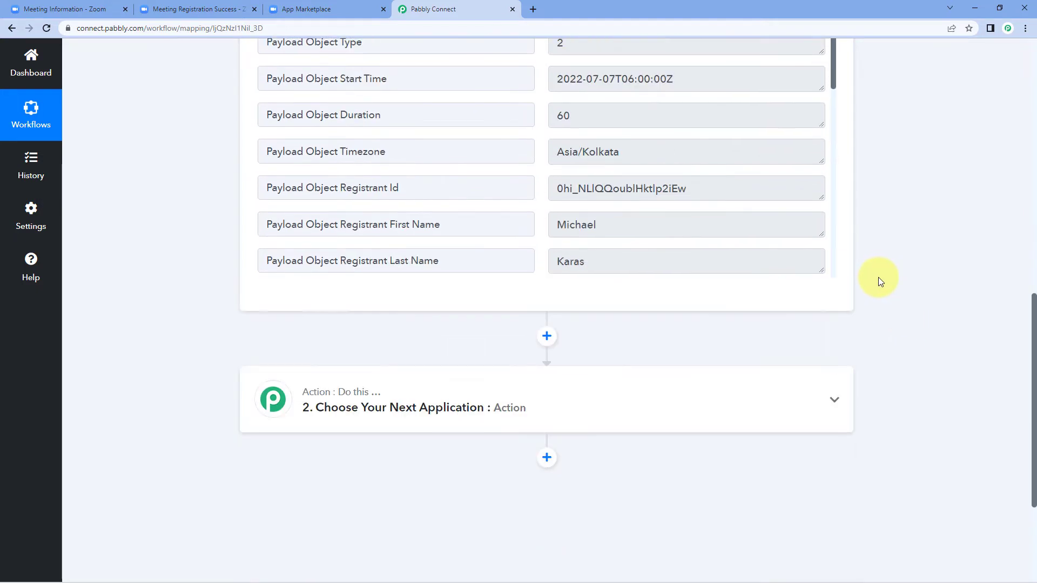
scroll(888, 278, "down", 2)
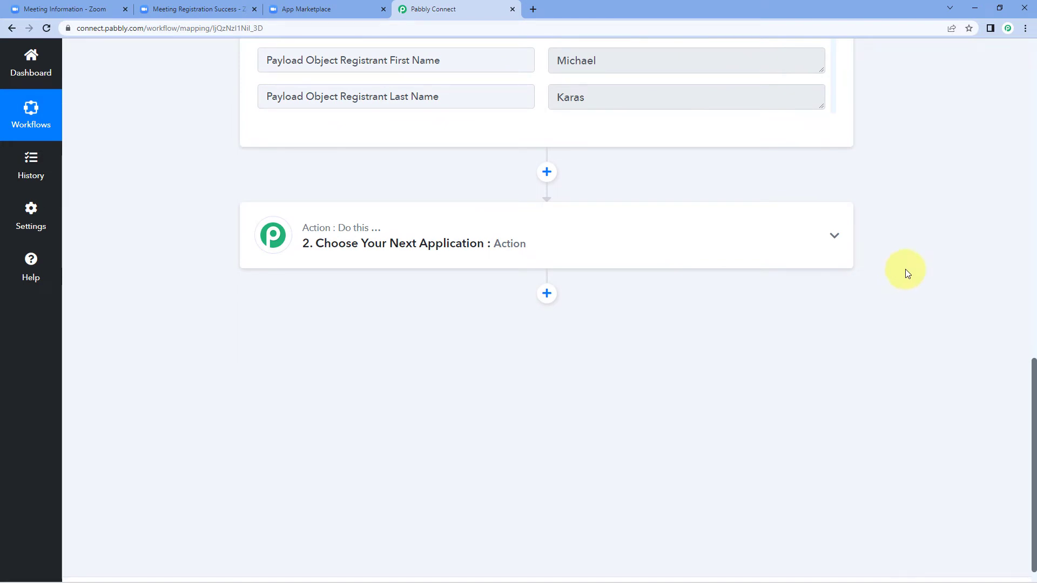
Set step 2 to Date/Time Formatter with the Add/Subtract Time event and connect it
left_click(430, 242)
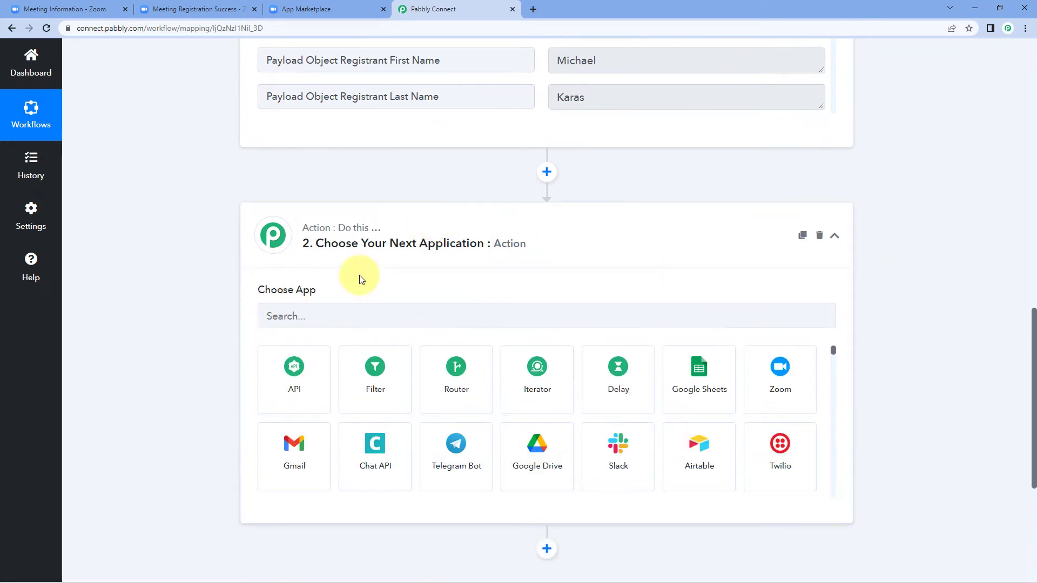
left_click(322, 323)
type("Date")
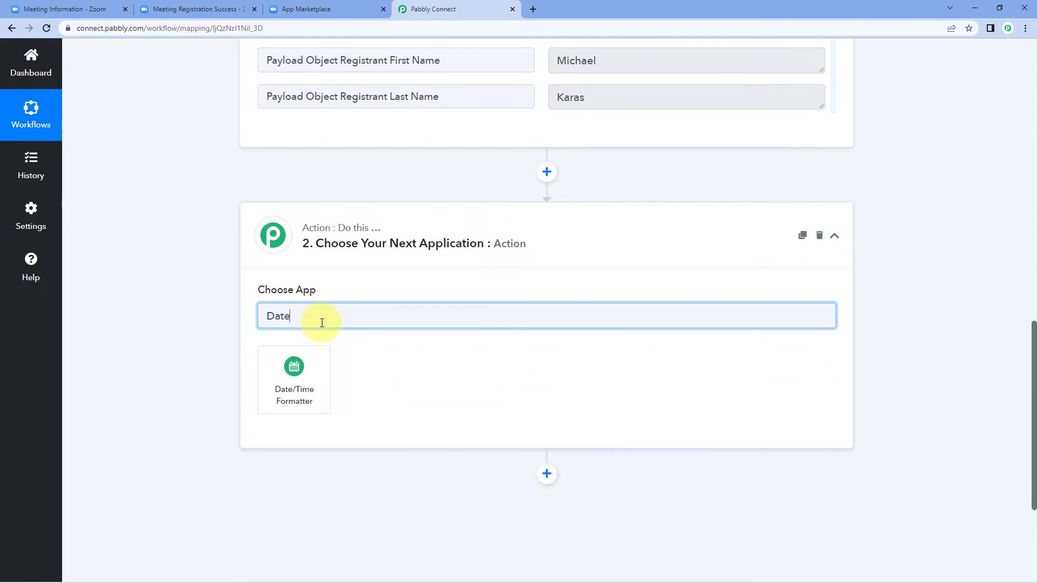
left_click(316, 369)
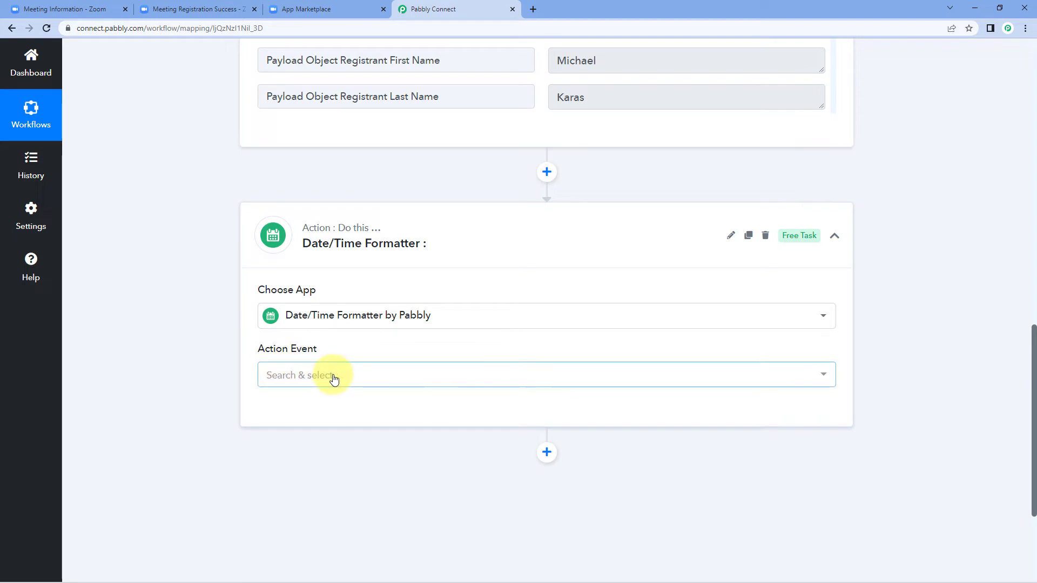
left_click(331, 376)
scroll(400, 205, "down", 1)
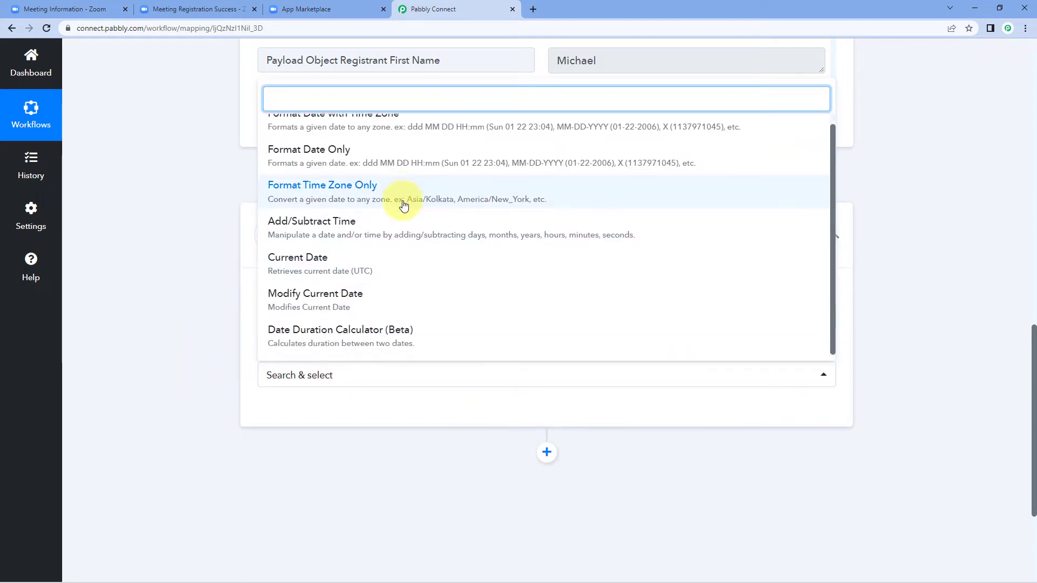
scroll(378, 297, "up", 1)
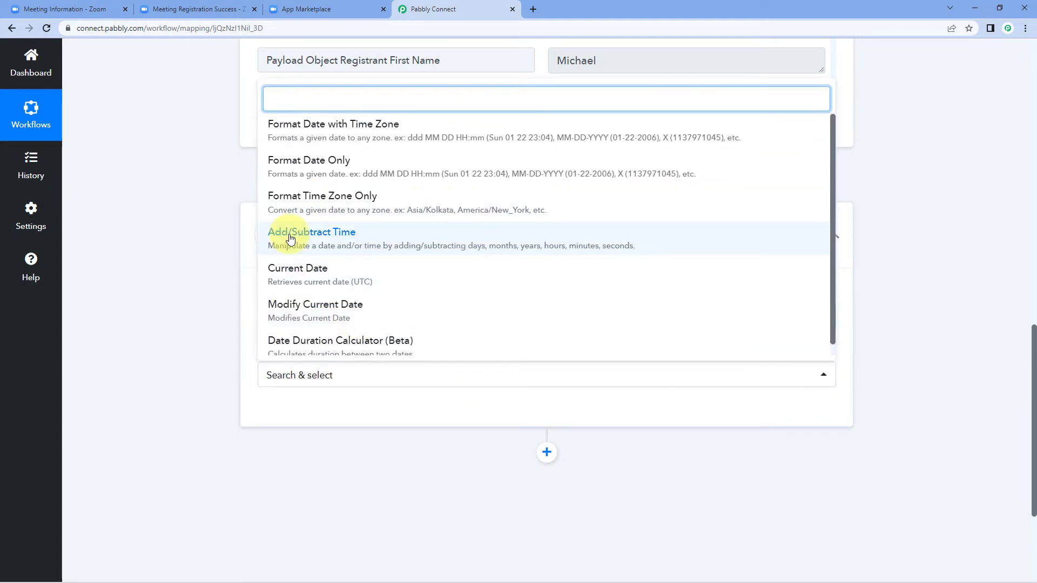
left_click(340, 235)
left_click(289, 413)
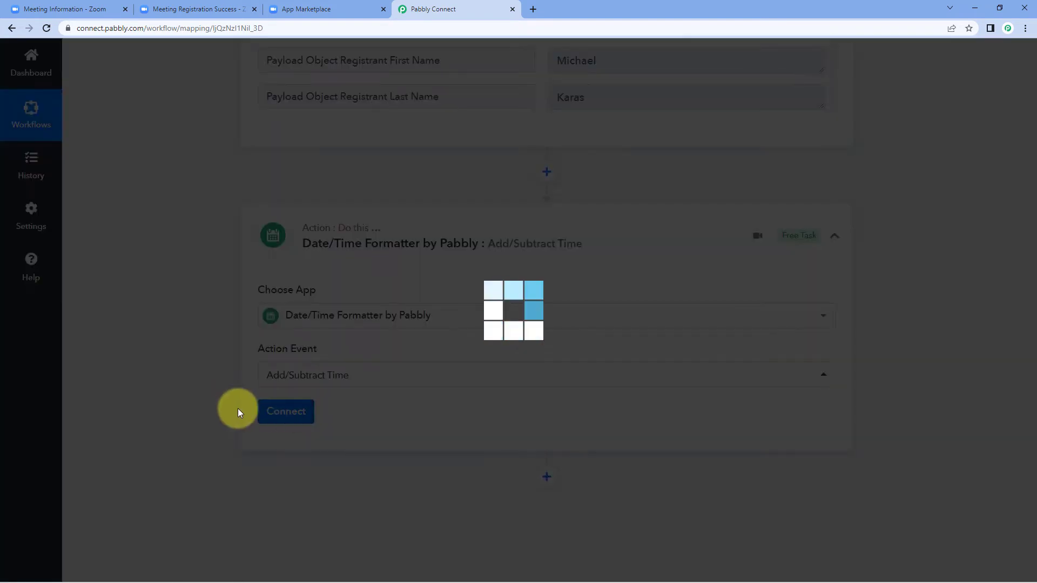
Review the captured meeting start time value before mapping the Enter Date field
scroll(238, 409, "down", 3)
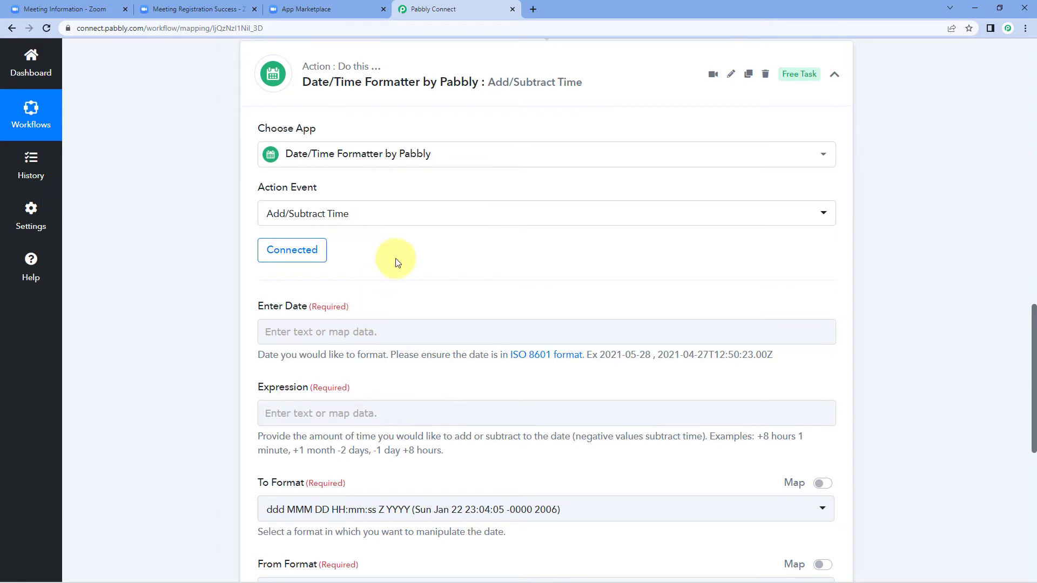
scroll(640, 289, "up", 9)
left_click(683, 236)
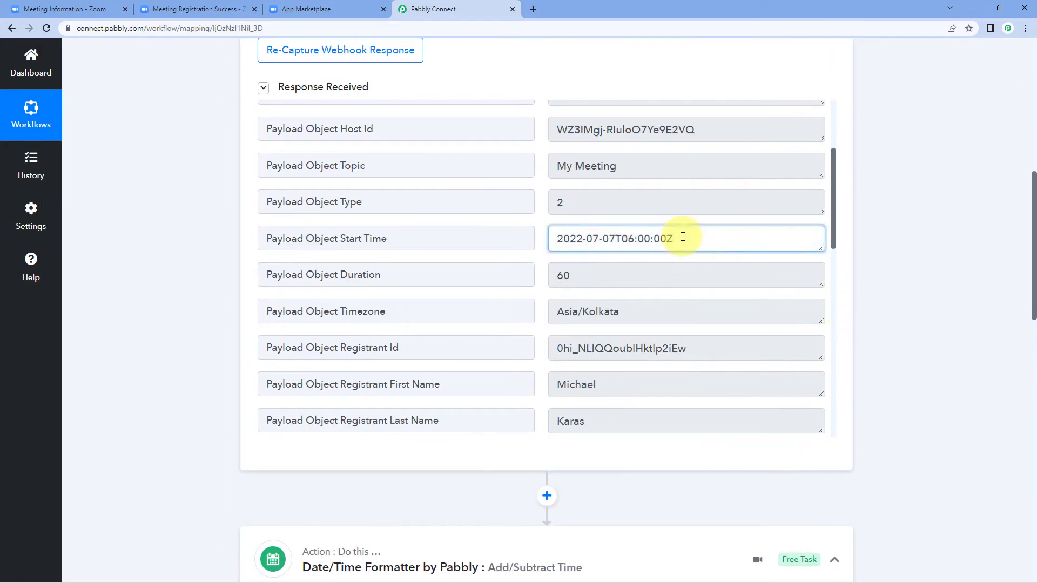
left_click_drag(694, 235, 555, 236)
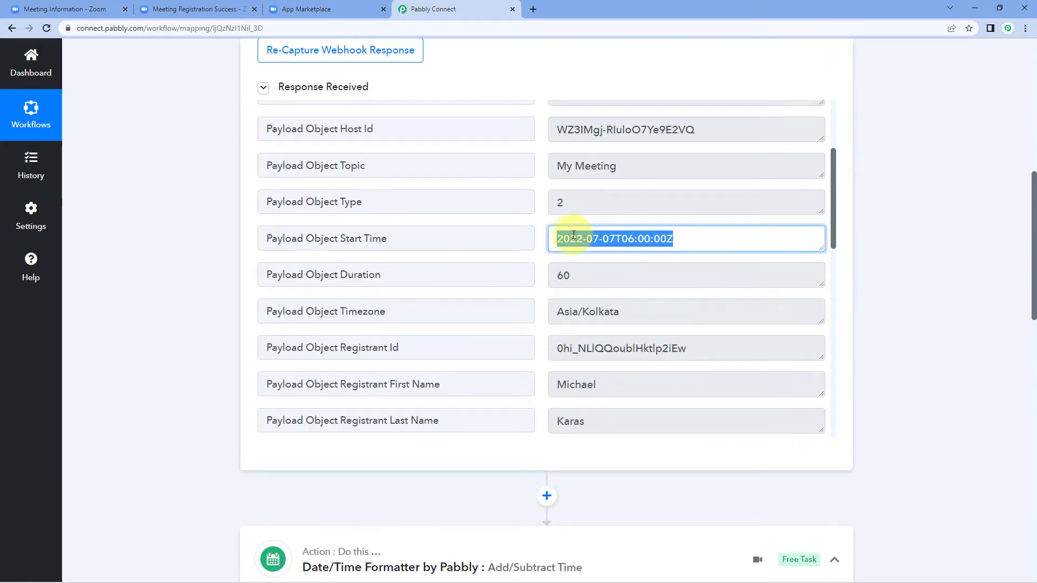
left_click(694, 238)
left_click_drag(695, 237, 556, 238)
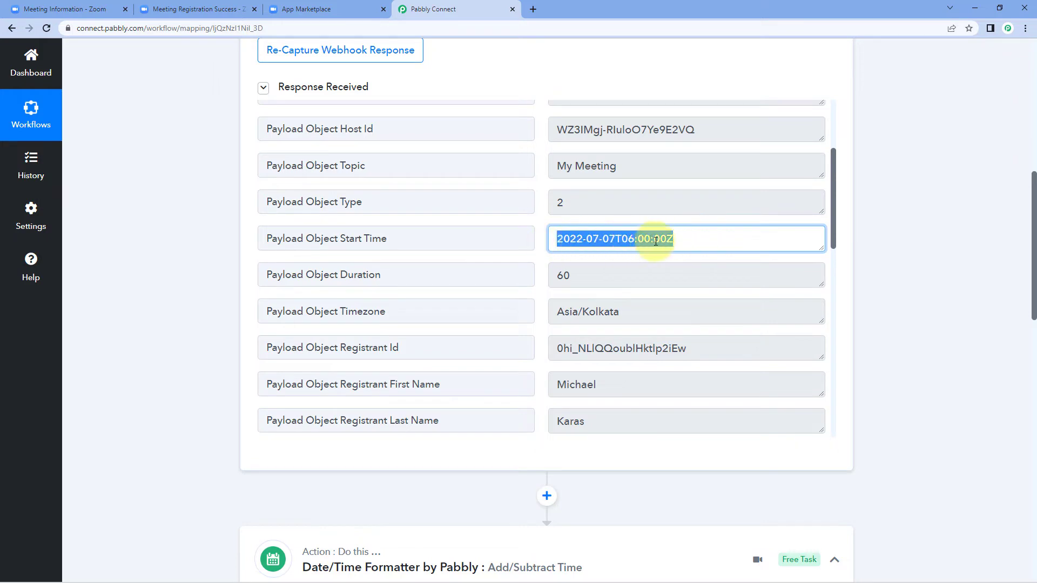
scroll(864, 276, "down", 8)
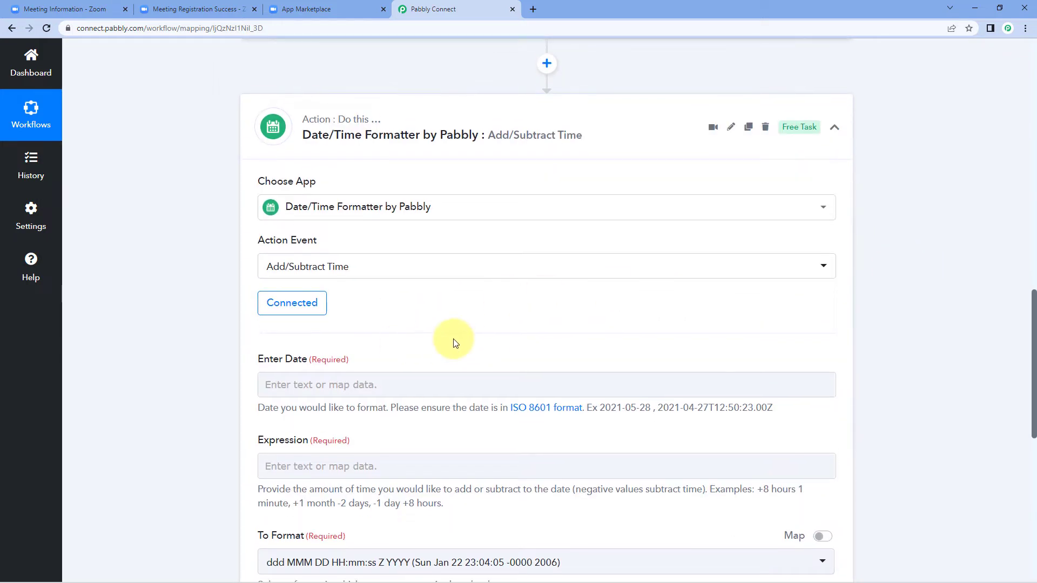
scroll(357, 310, "down", 2)
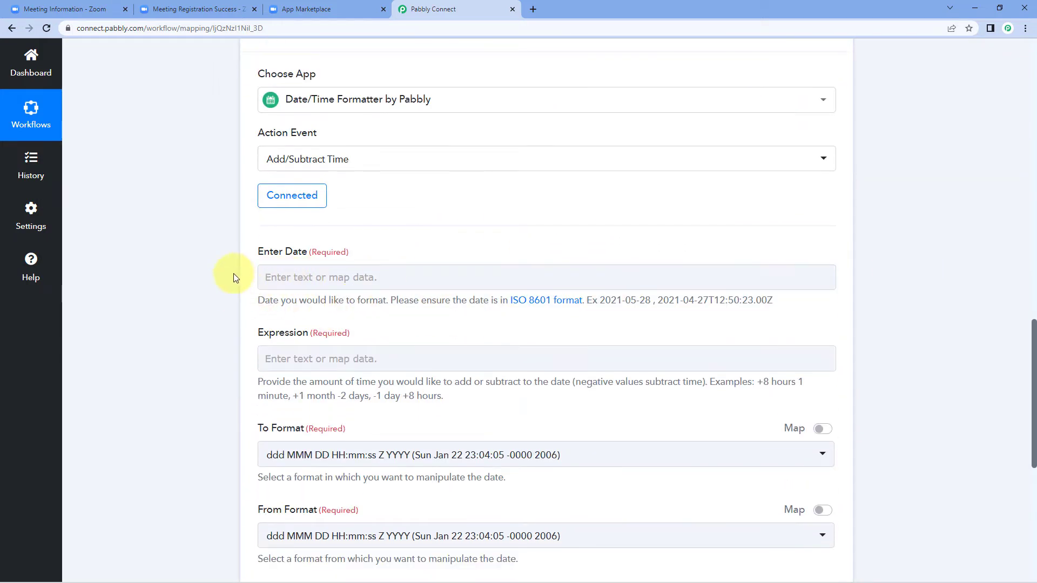
scroll(233, 275, "down", 1)
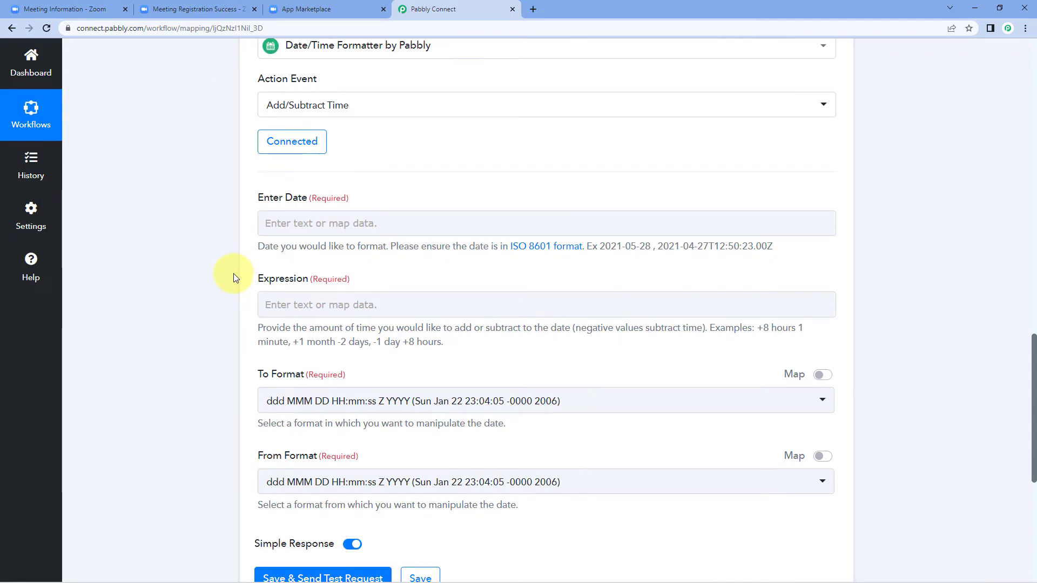
left_click(284, 222)
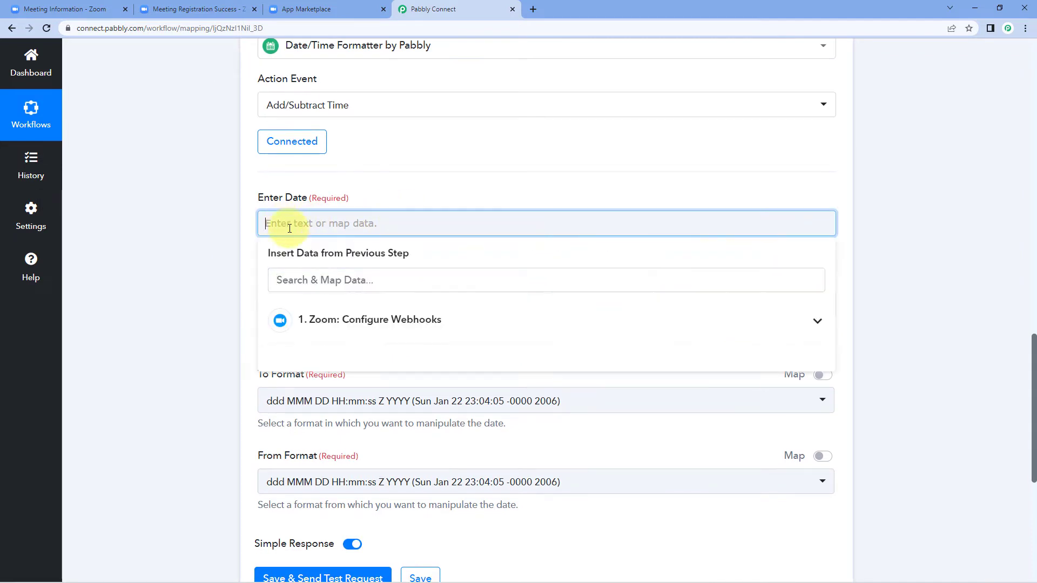
Map Enter Date to Zoom's Payload Object Start Time (2022-07-07T06:00:00Z)
left_click(358, 321)
scroll(216, 324, "down", 2)
scroll(352, 297, "down", 5)
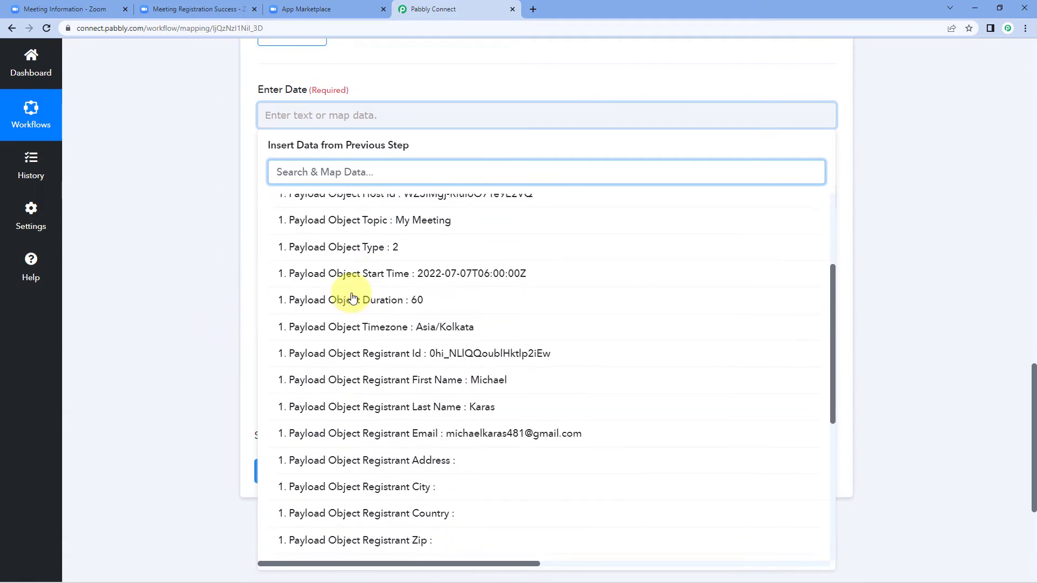
scroll(353, 297, "up", 1)
scroll(354, 302, "up", 5)
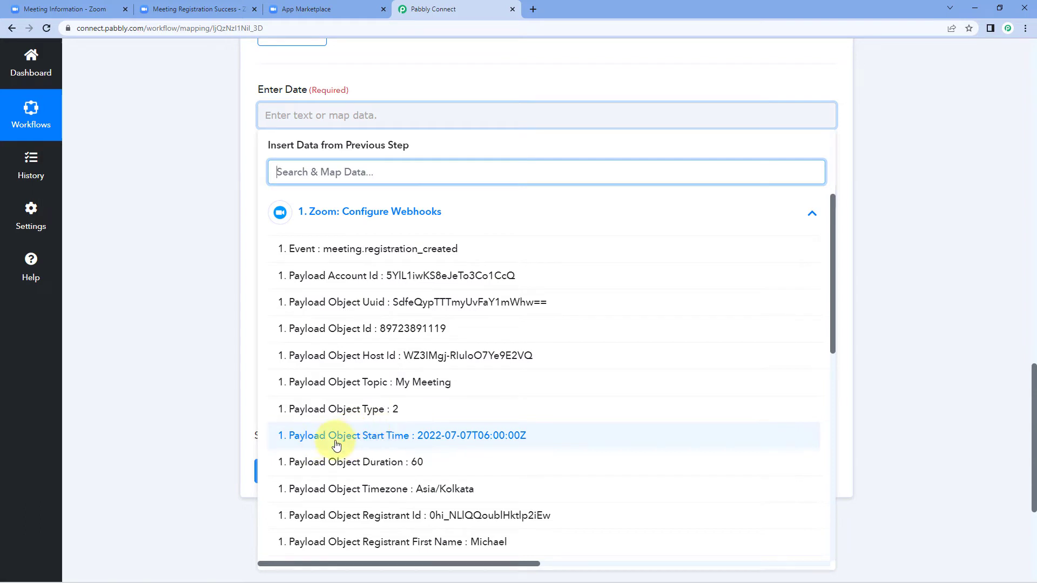
left_click(421, 440)
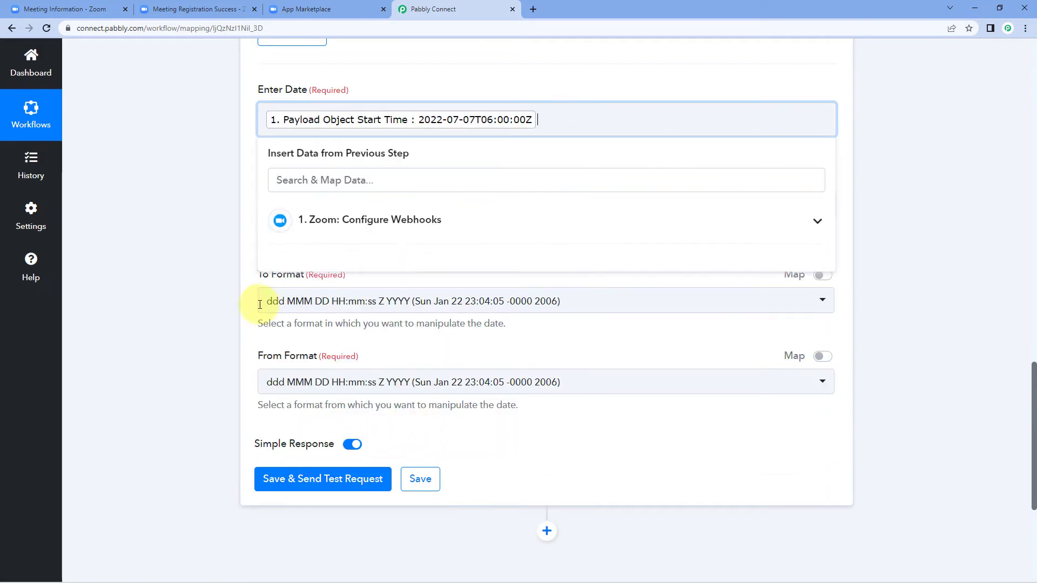
left_click(228, 255)
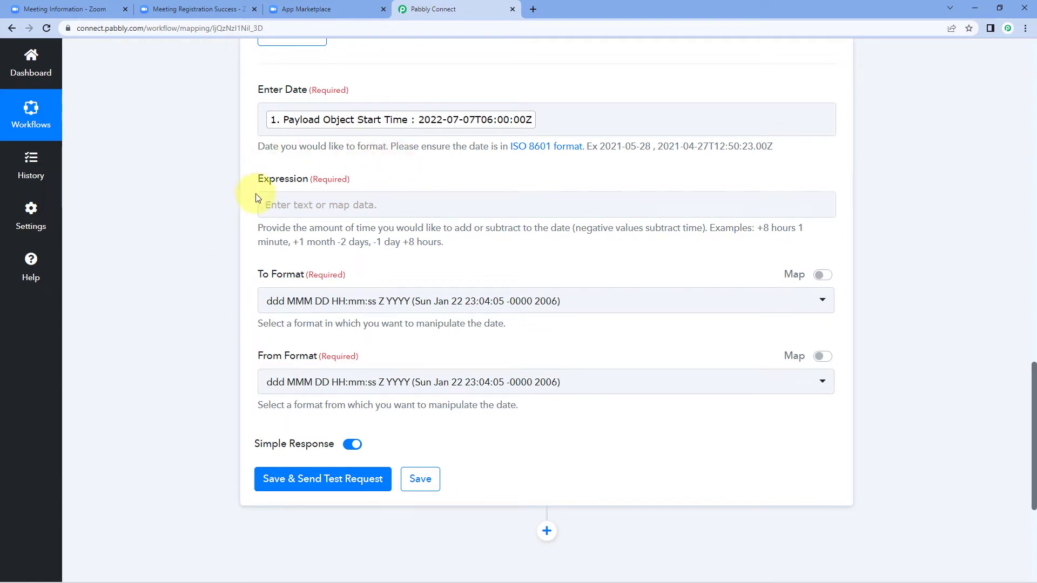
left_click(280, 204)
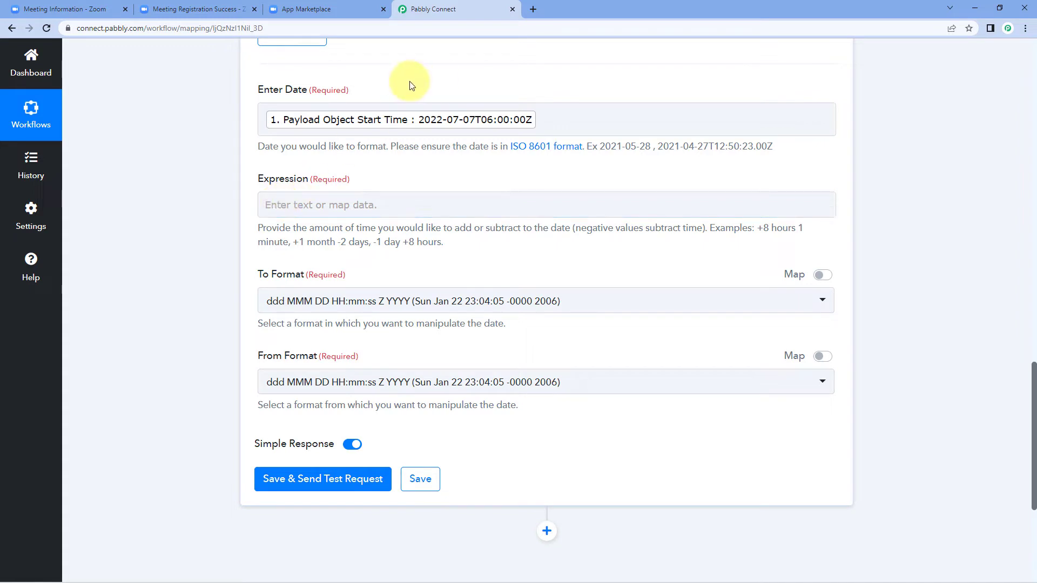
Enter -3 hours as the Expression, comparing it with the -2 days and +1 month examples
left_click(306, 200)
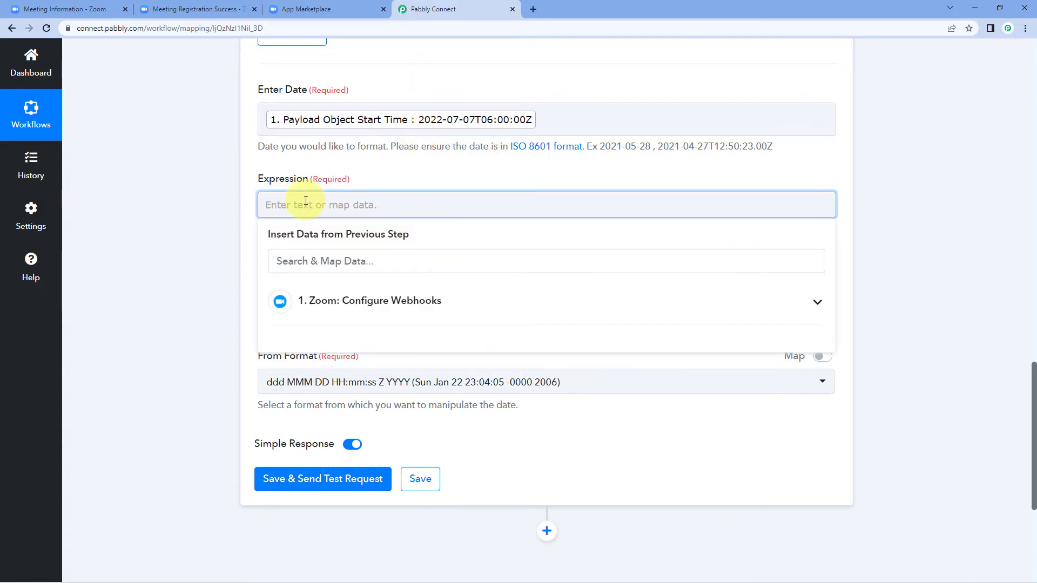
type("-3 hours")
left_click(164, 186)
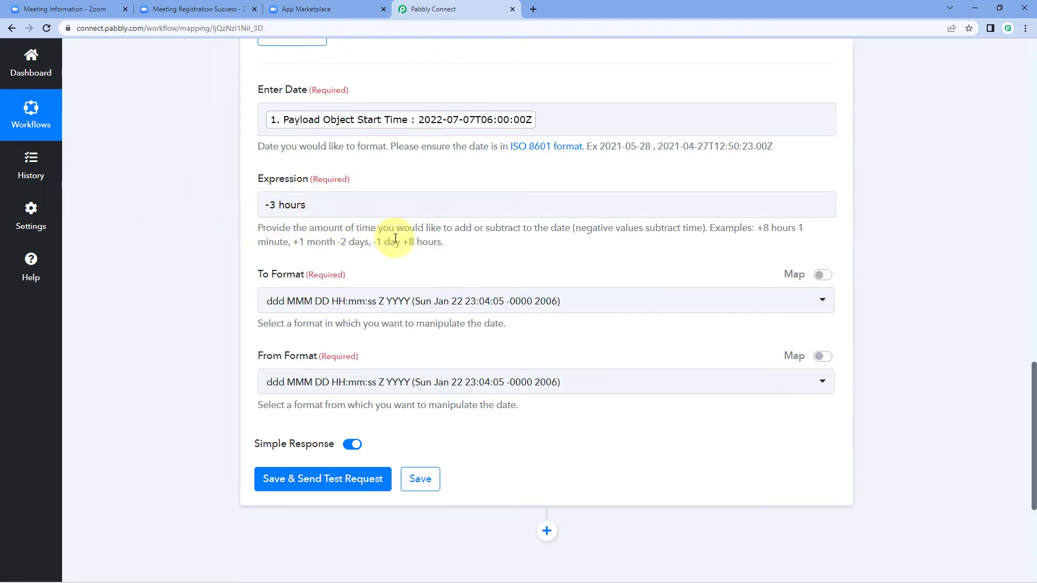
left_click(367, 209)
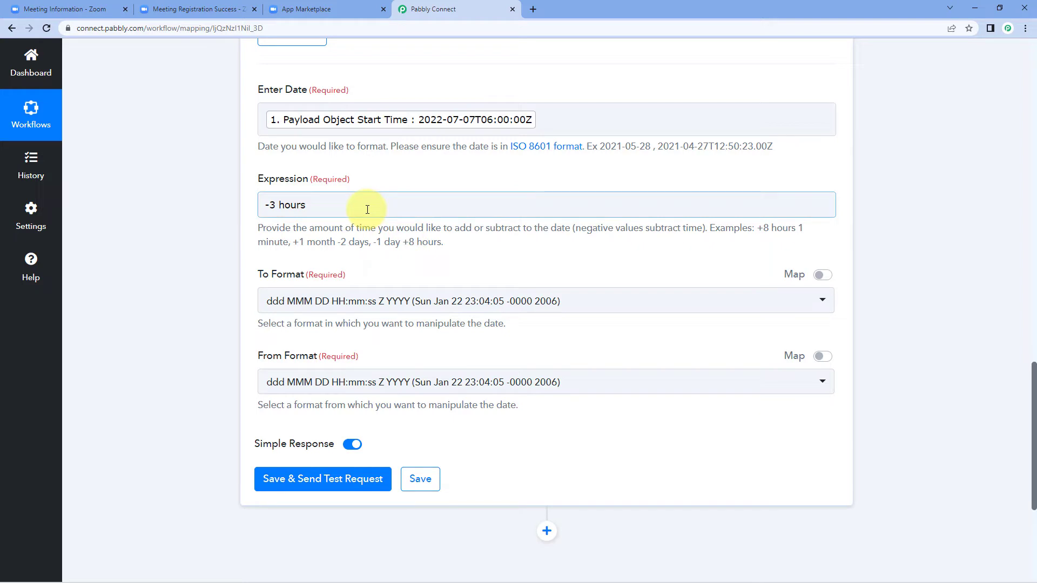
left_click_drag(335, 242, 380, 242)
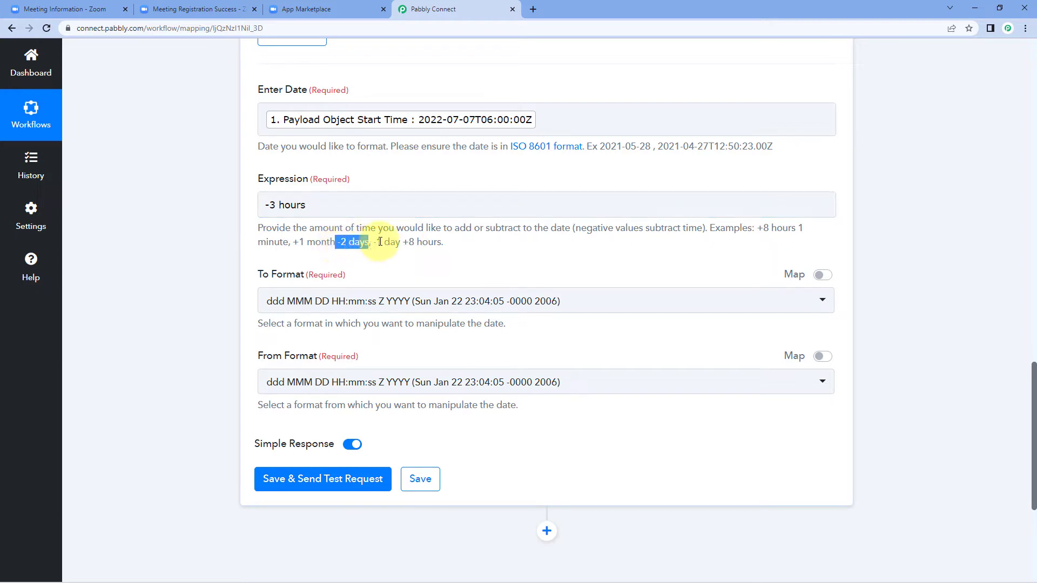
left_click_drag(293, 242, 342, 242)
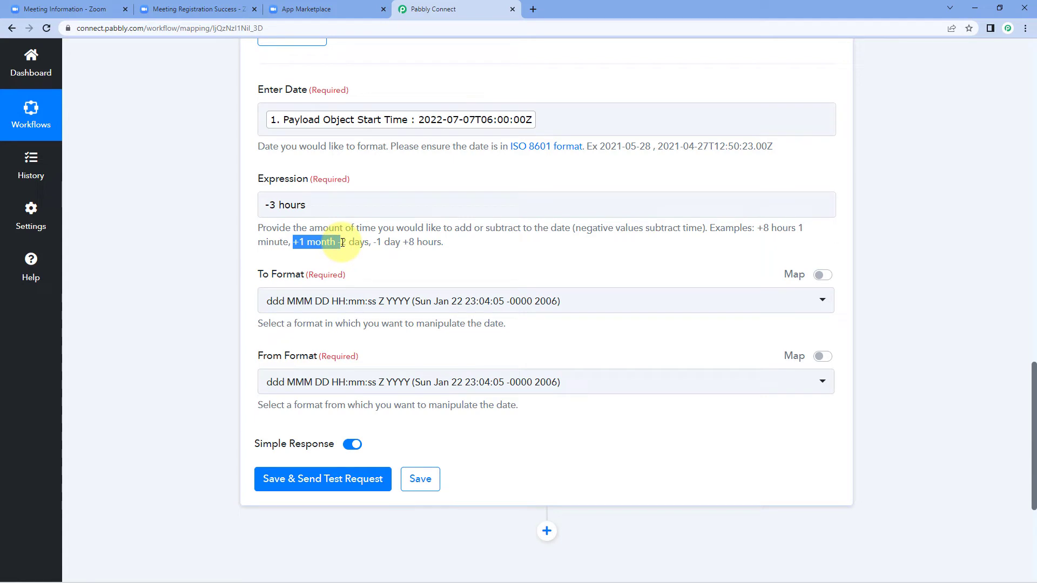
left_click_drag(342, 242, 336, 241)
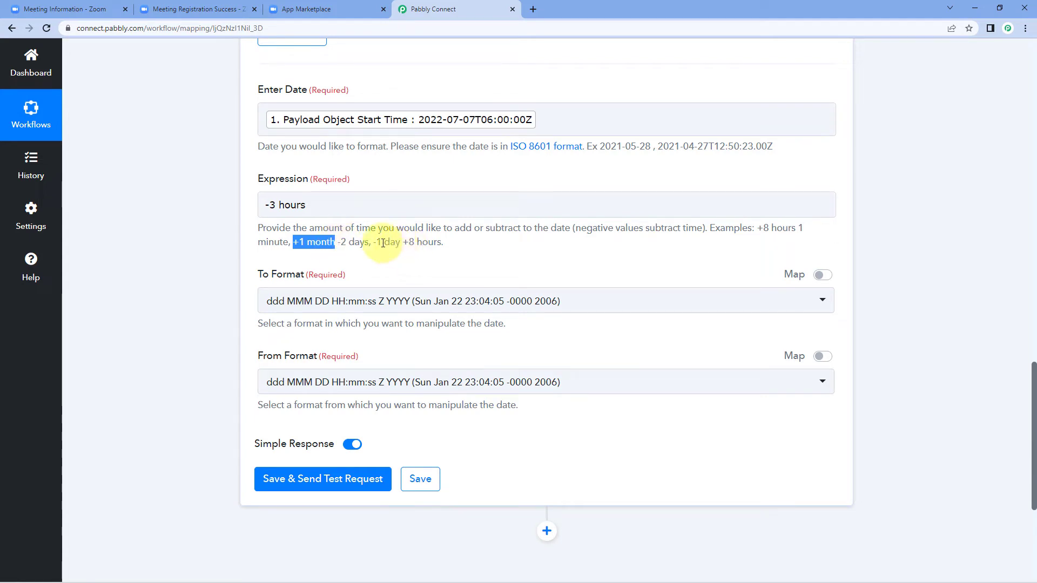
left_click(393, 186)
Review the -3 hours expression and dismiss the previous-step data list
left_click(285, 203)
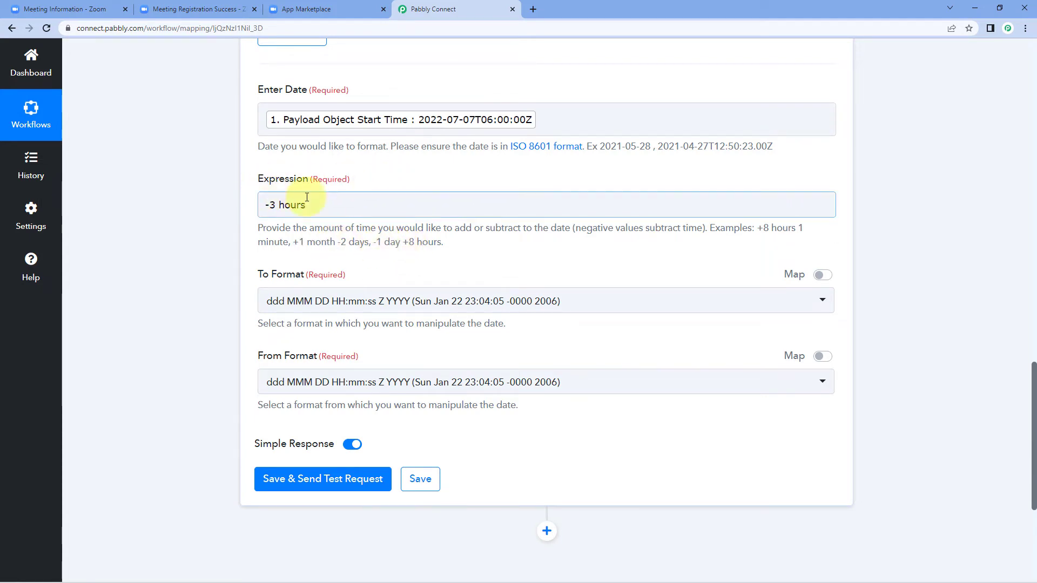
left_click(271, 207)
key("shift+End")
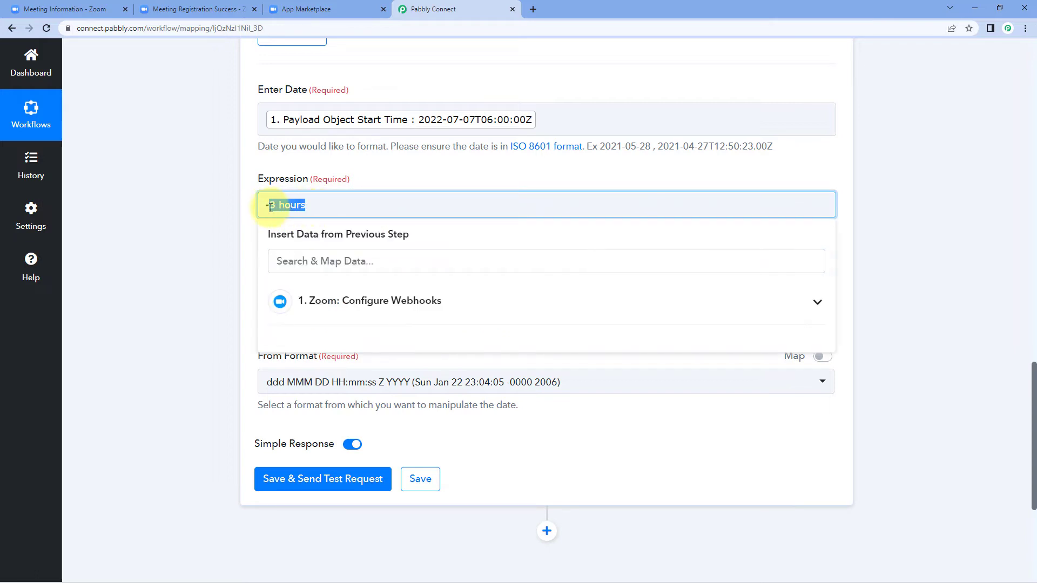
left_click(240, 206)
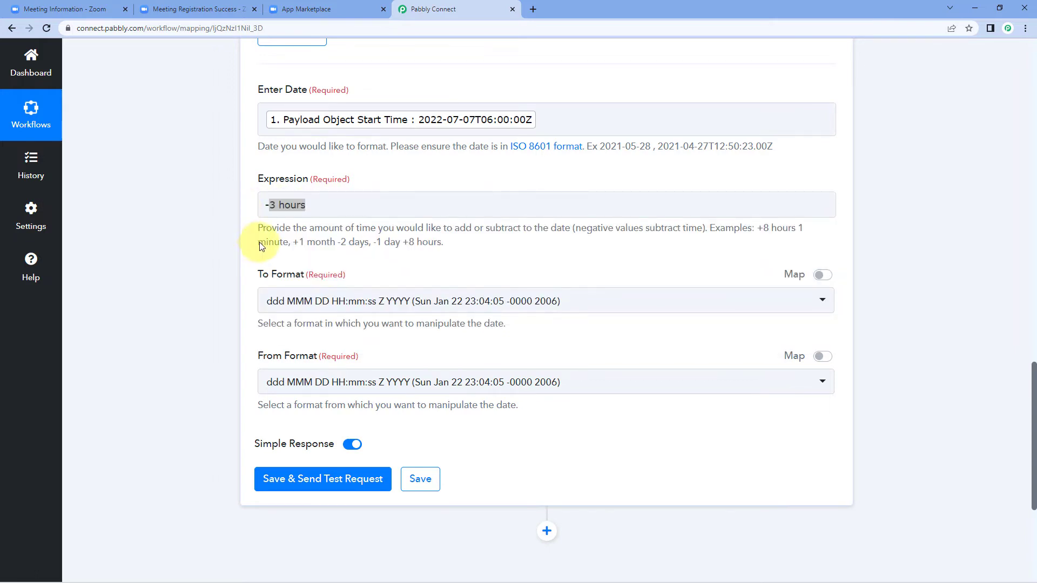
left_click(355, 210)
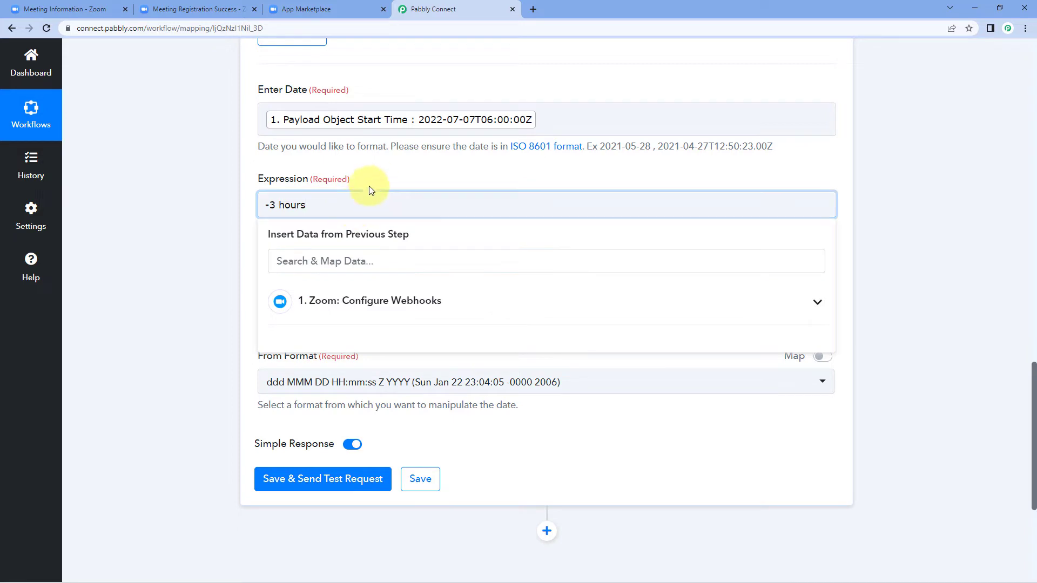
left_click(369, 186)
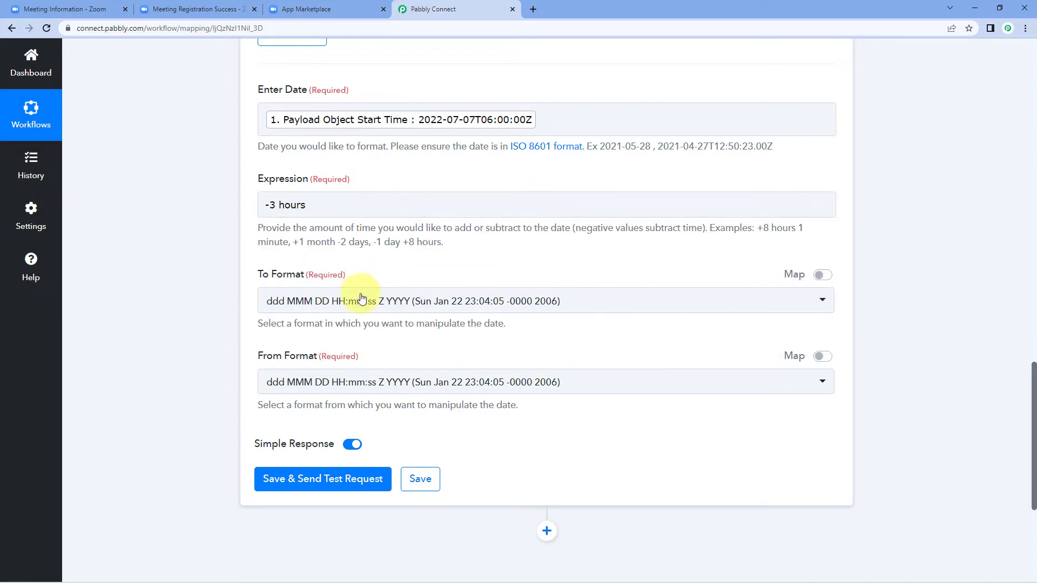
Set To Format to YYYY-MM-DD HH:mm:ss and From Format to YYYY-MM-DDTHH:mm:ssZ
left_click(416, 313)
scroll(192, 304, "down", 3)
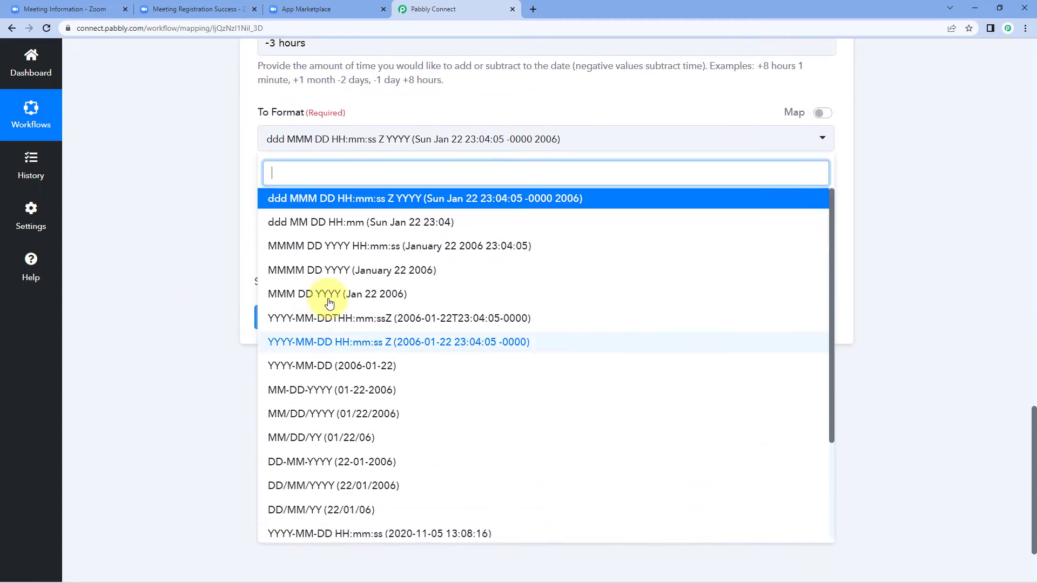
scroll(333, 293, "down", 3)
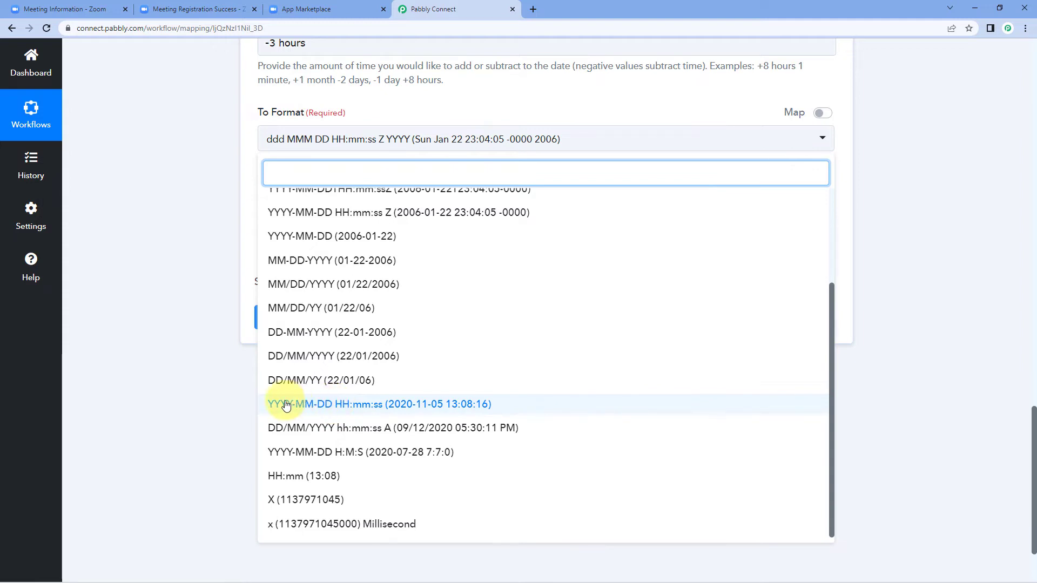
left_click(386, 410)
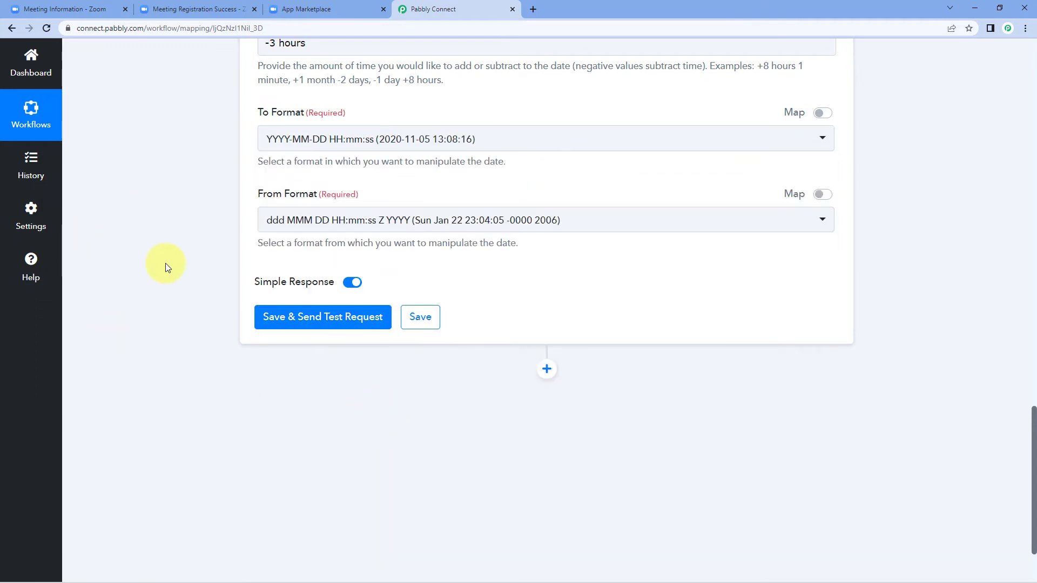
scroll(167, 261, "up", 3)
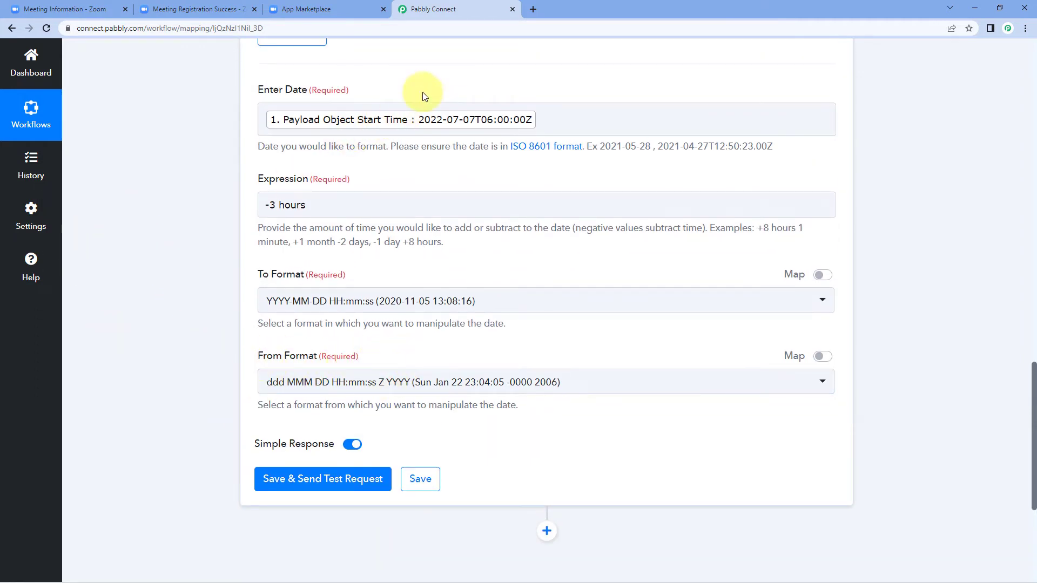
left_click(358, 381)
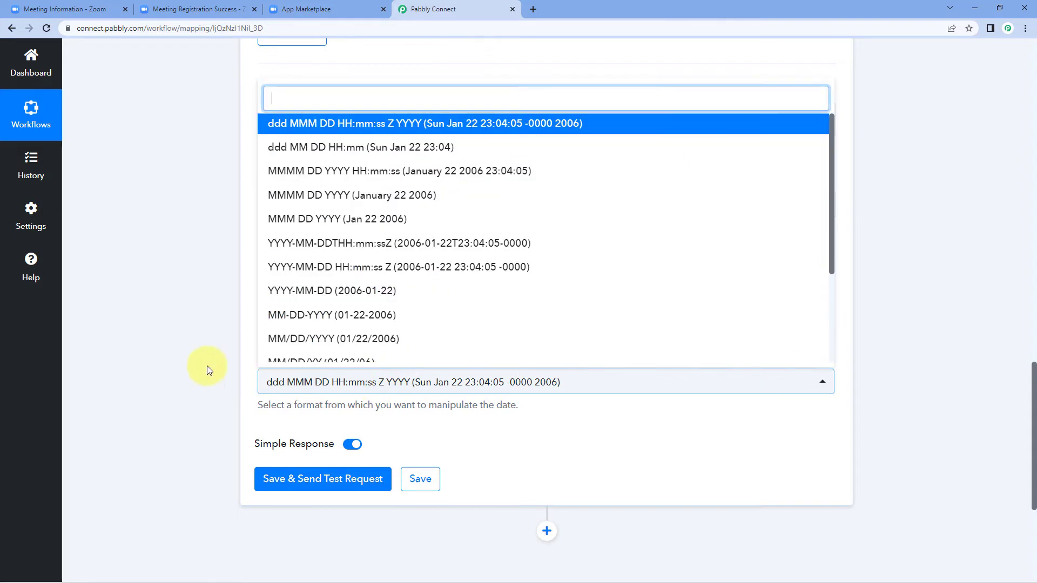
scroll(411, 206, "down", 2)
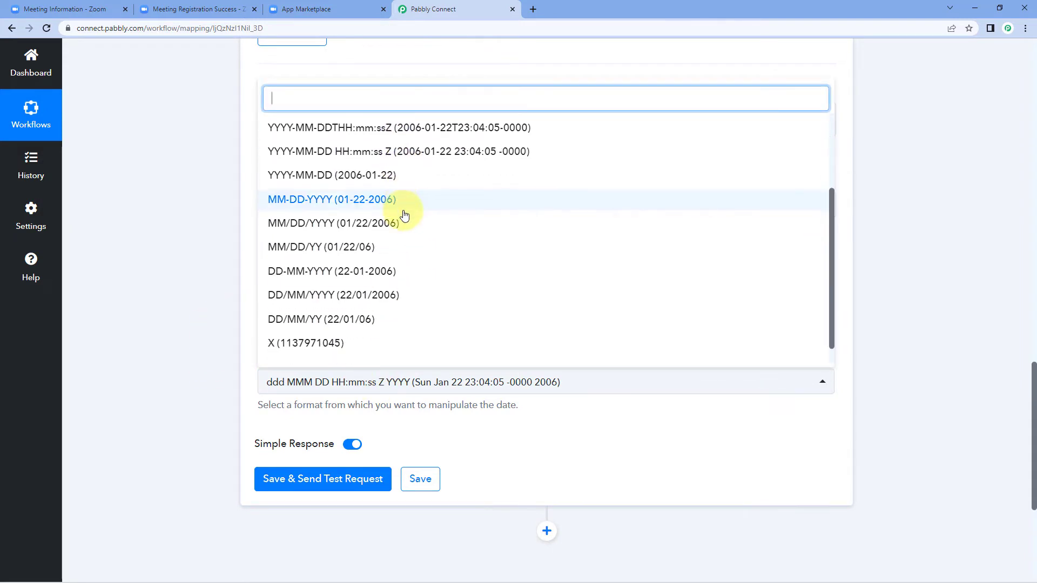
scroll(396, 225, "up", 2)
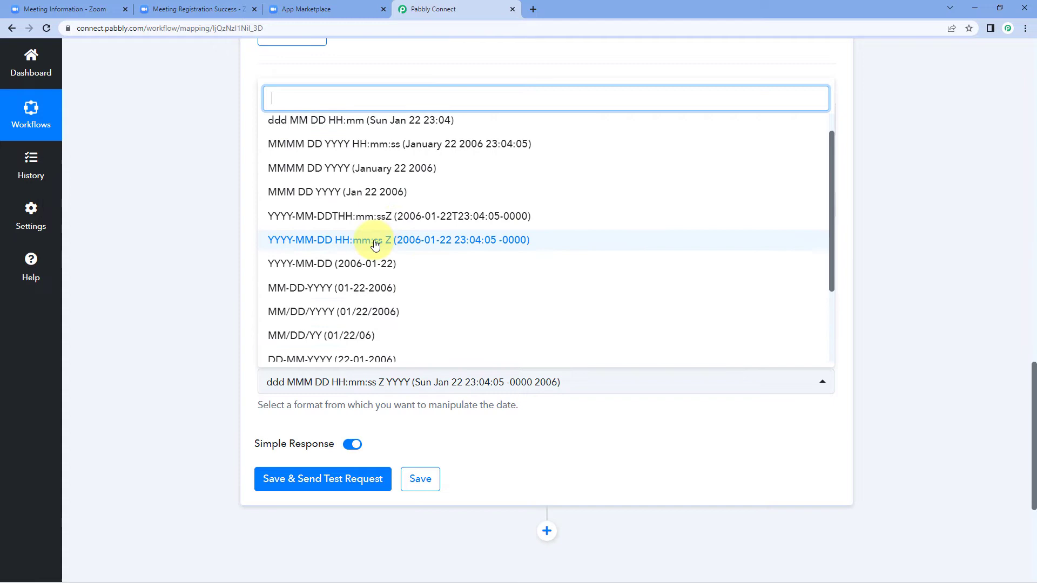
left_click(330, 244)
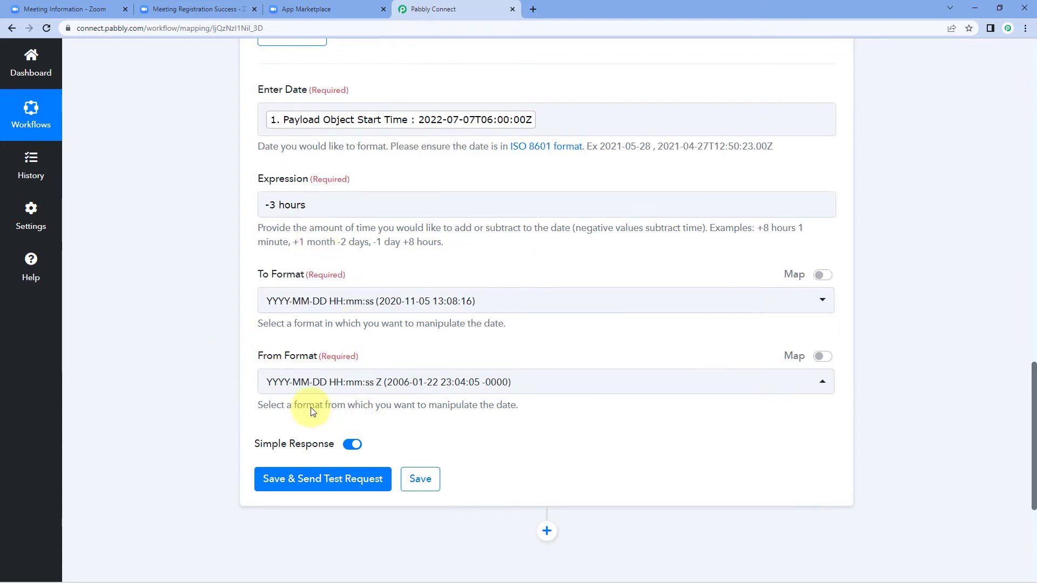
scroll(433, 351, "down", 1)
left_click(424, 335)
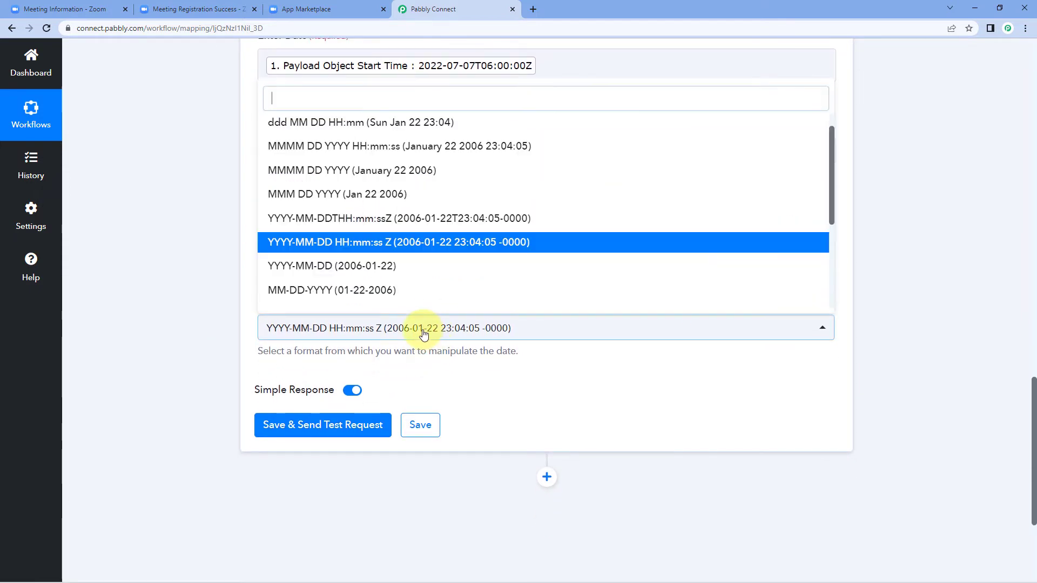
left_click(422, 226)
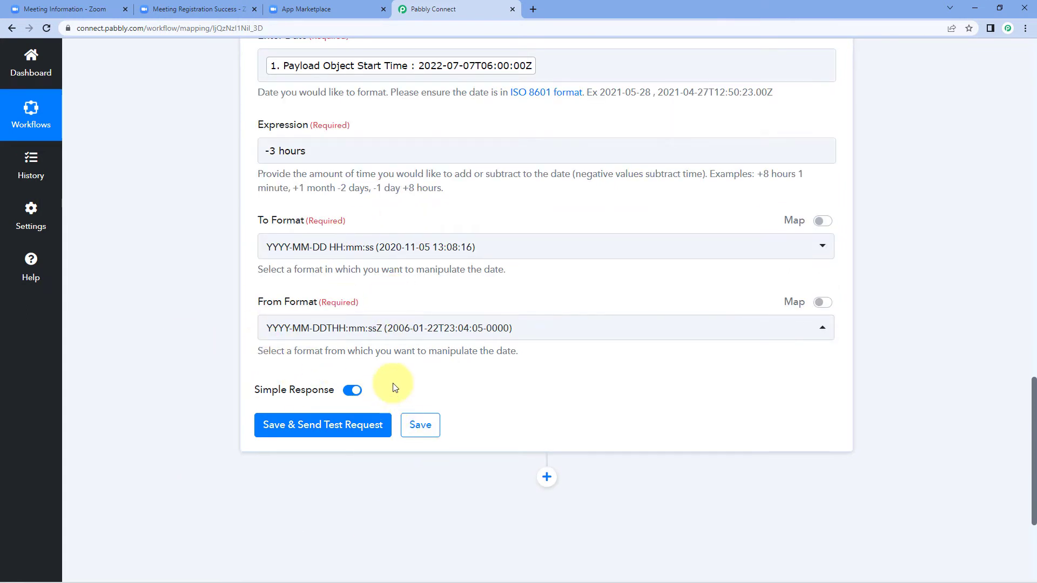
left_click(301, 424)
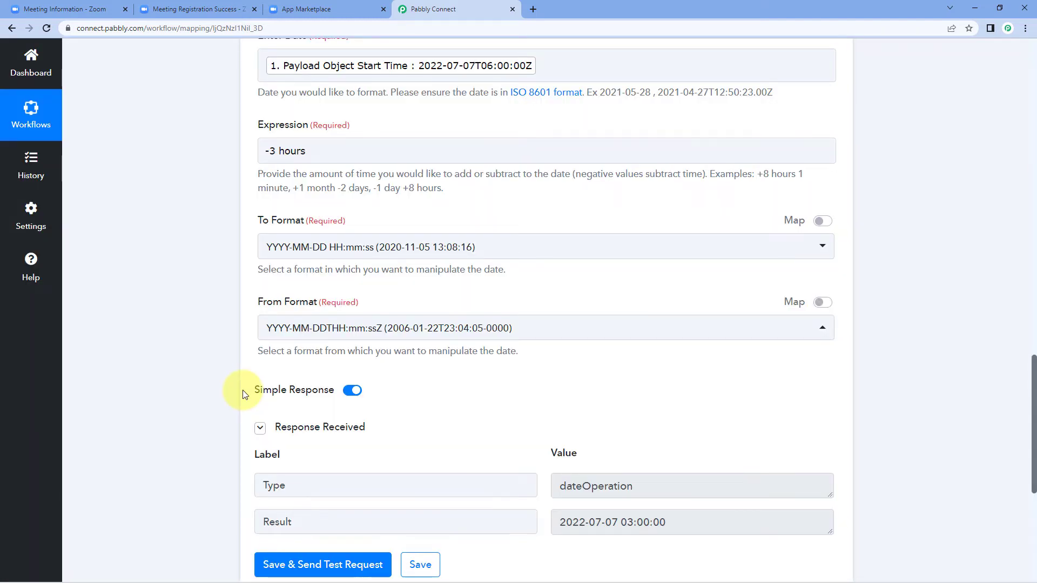
scroll(267, 370, "down", 2)
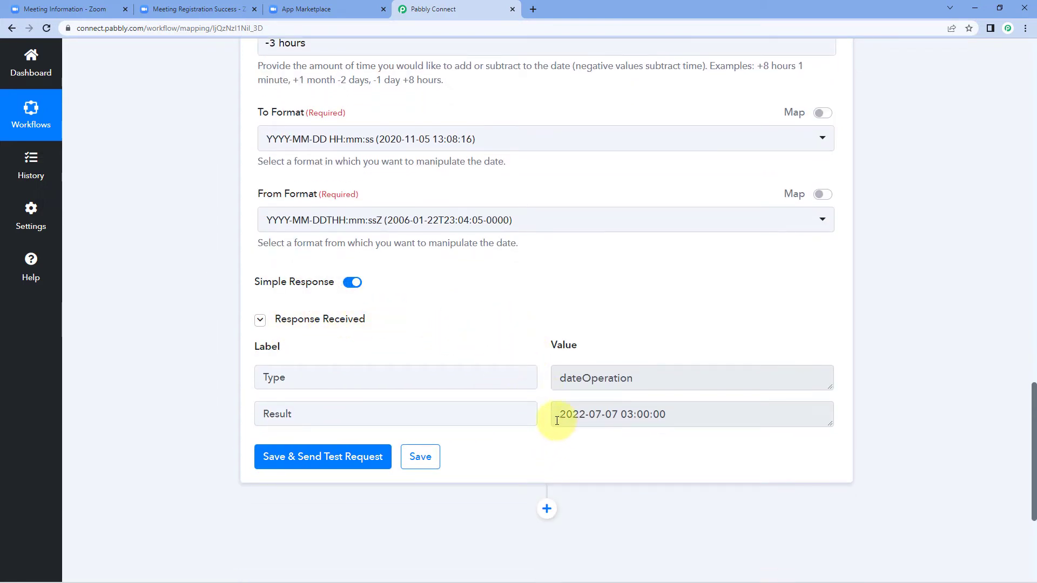
left_click_drag(556, 421, 546, 398)
left_click(672, 416)
left_click(541, 397)
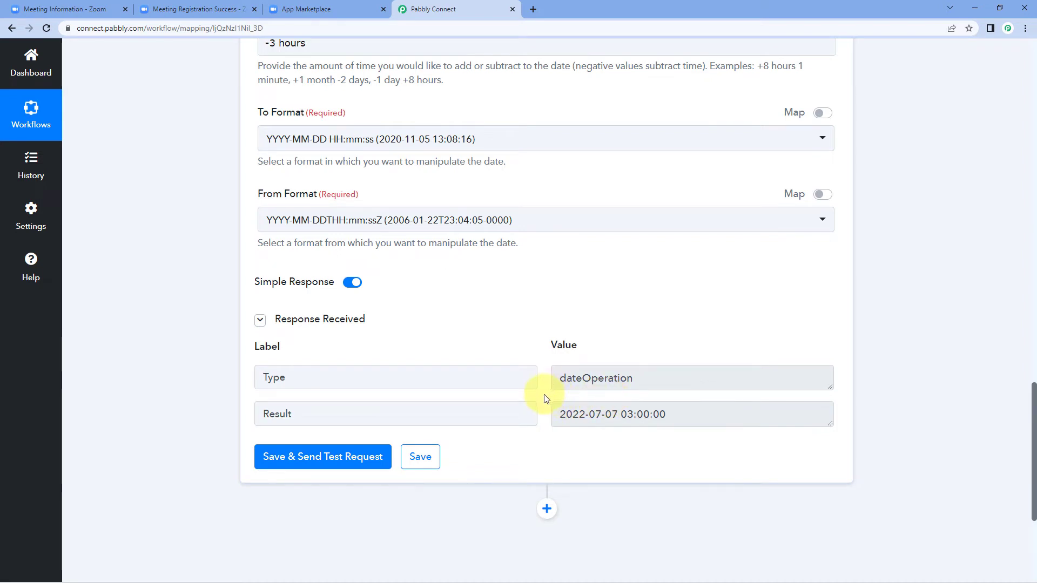
left_click(637, 414)
left_click_drag(678, 414, 540, 418)
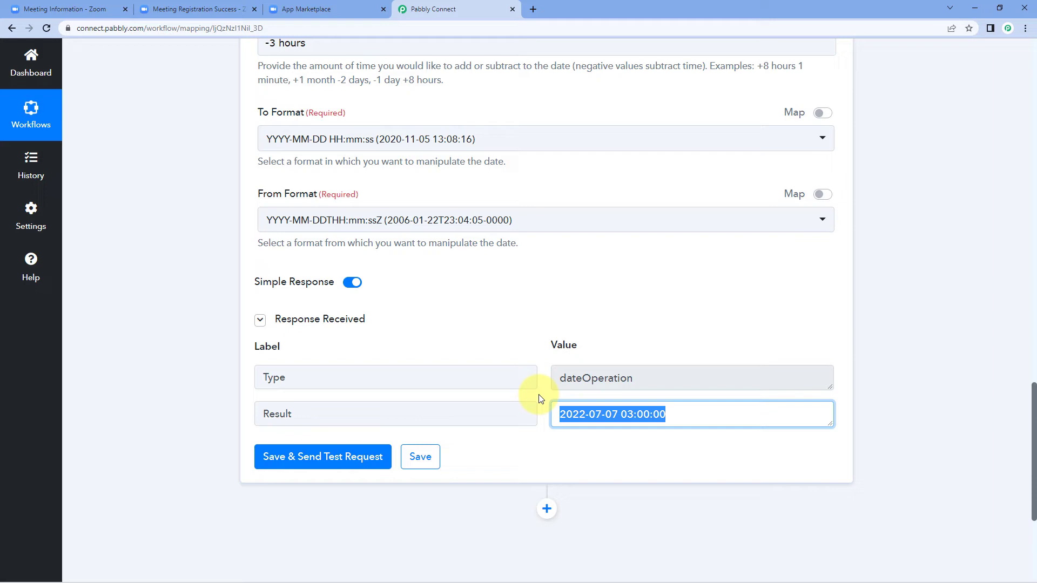
left_click(607, 414)
left_click_drag(687, 414, 555, 416)
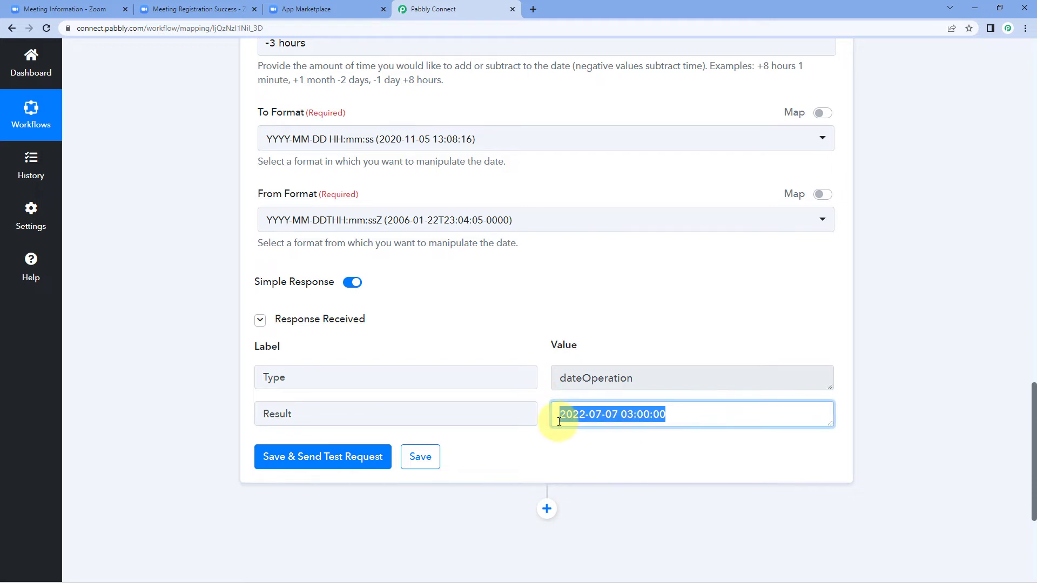
left_click(544, 397)
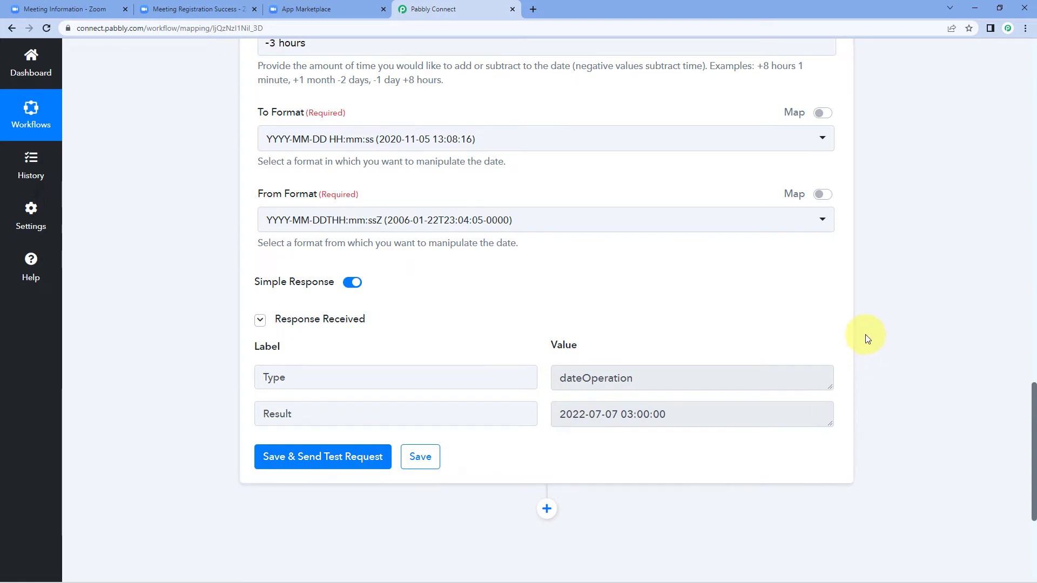
scroll(891, 296, "down", 5)
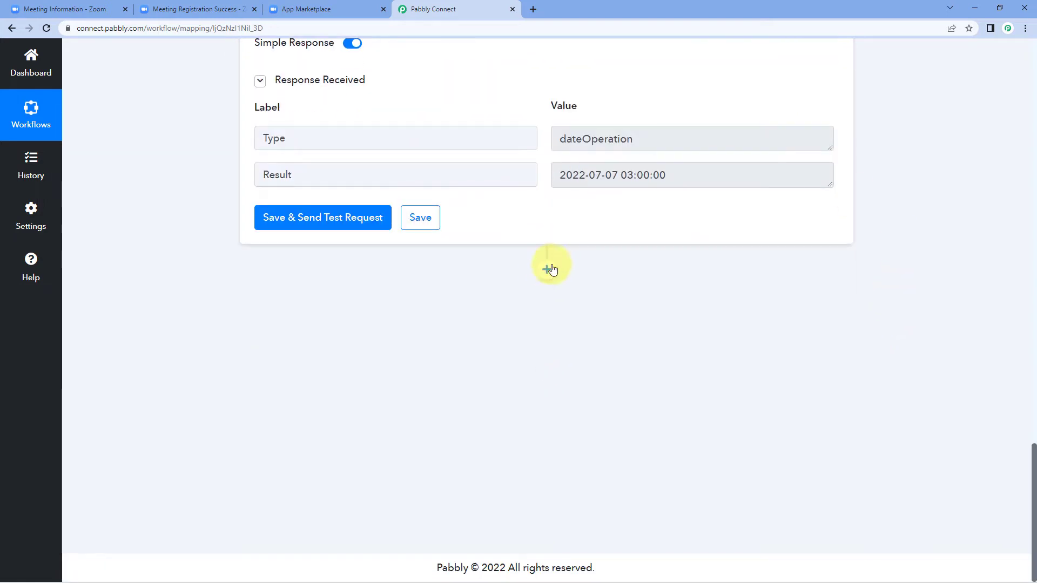
Add a Delay by Pabbly step after the formatter and set it to Delay Until
left_click(546, 269)
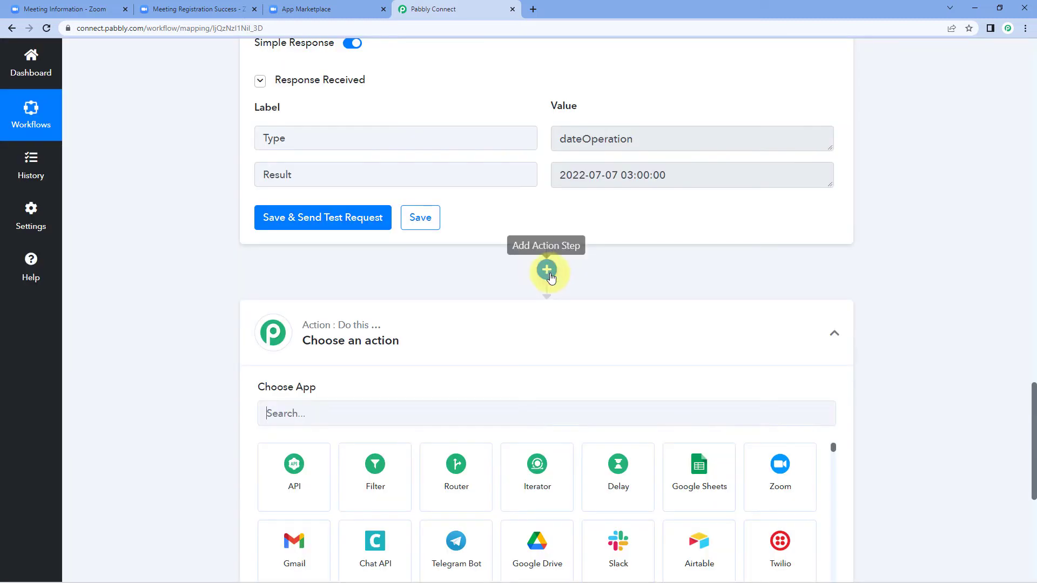
scroll(356, 291, "down", 2)
left_click(414, 309)
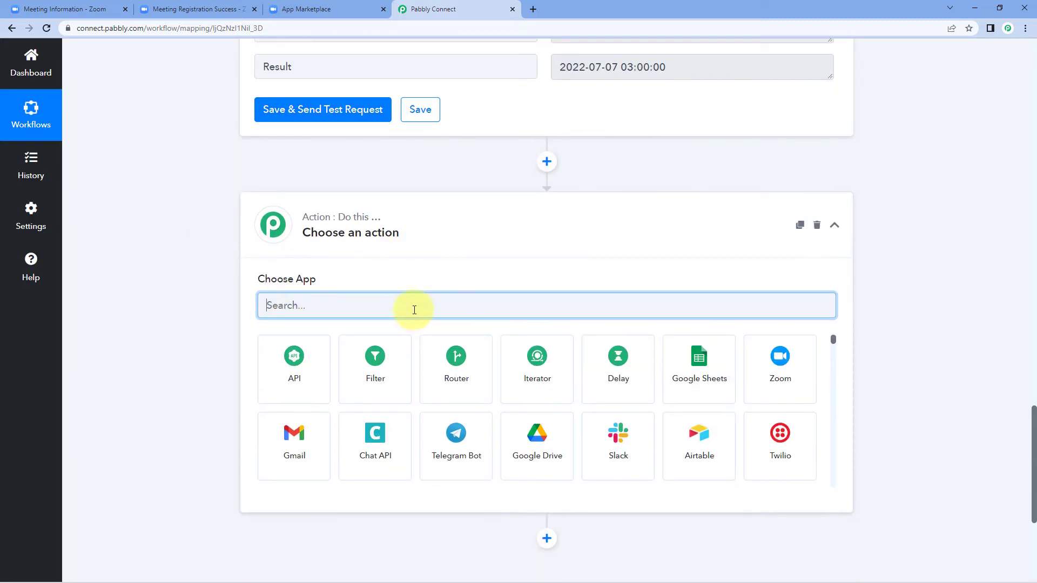
type("Dela")
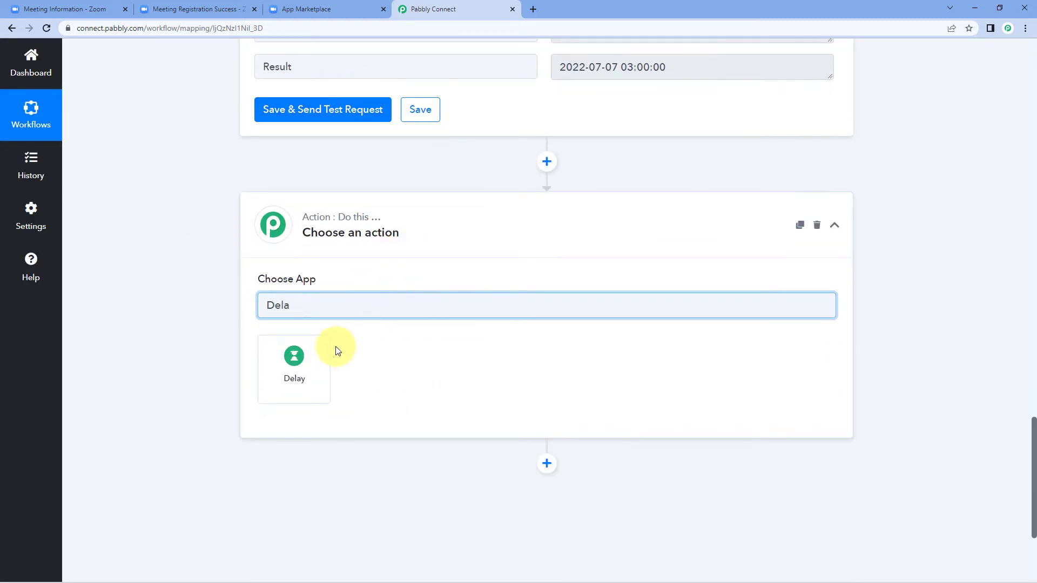
left_click(317, 359)
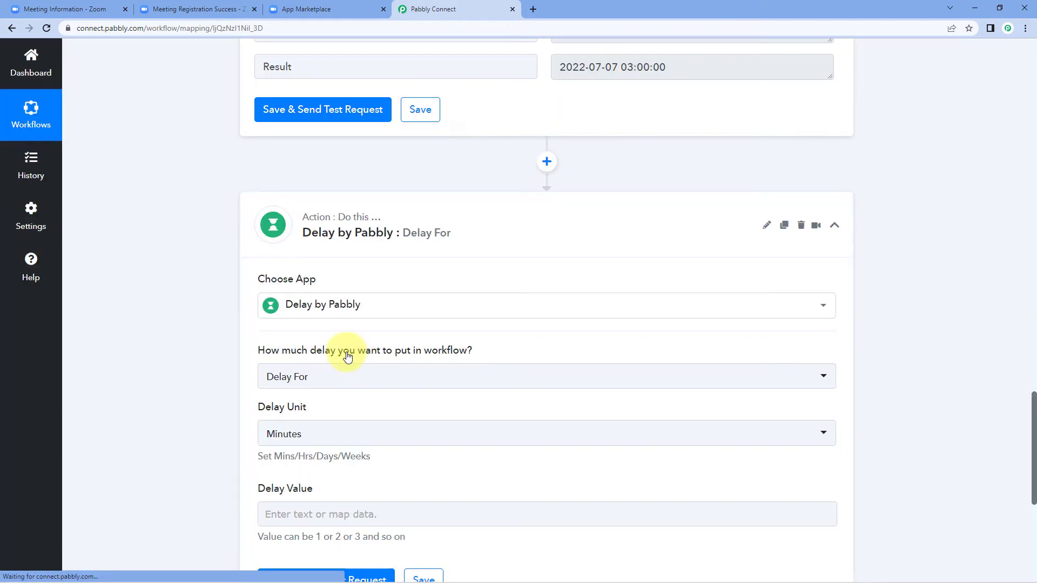
scroll(225, 307, "down", 1)
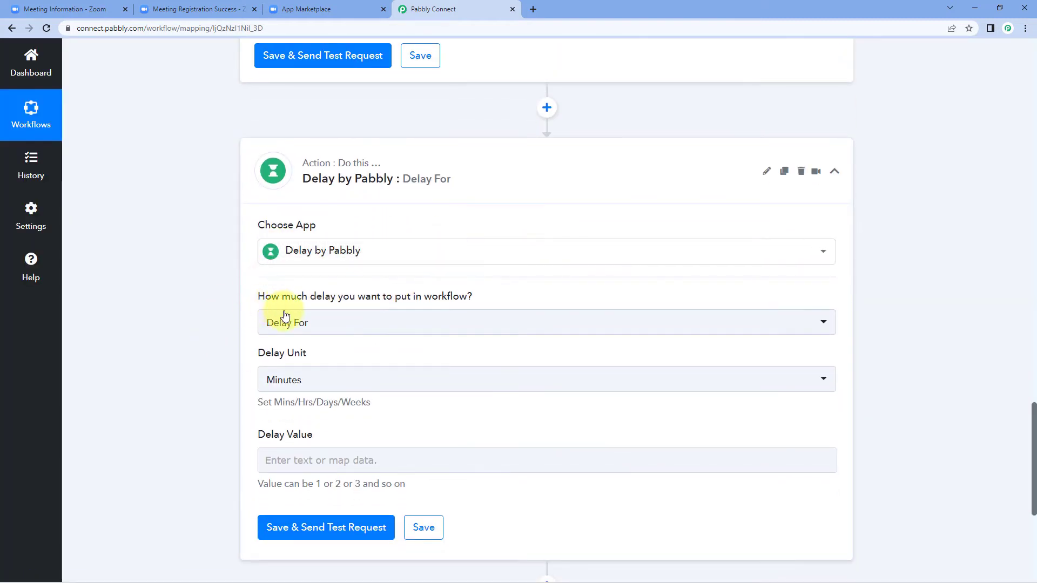
left_click(373, 326)
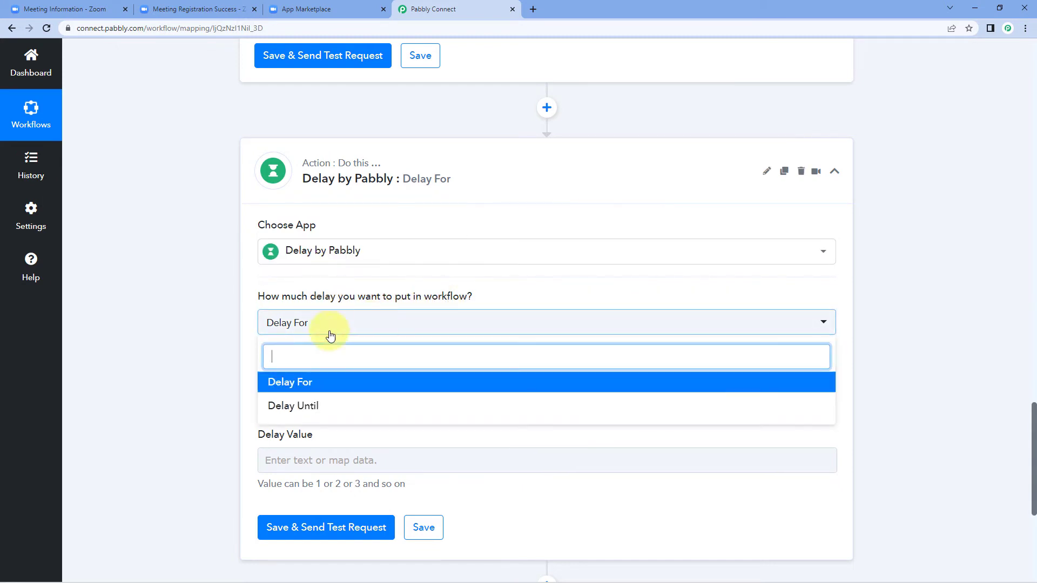
left_click(317, 405)
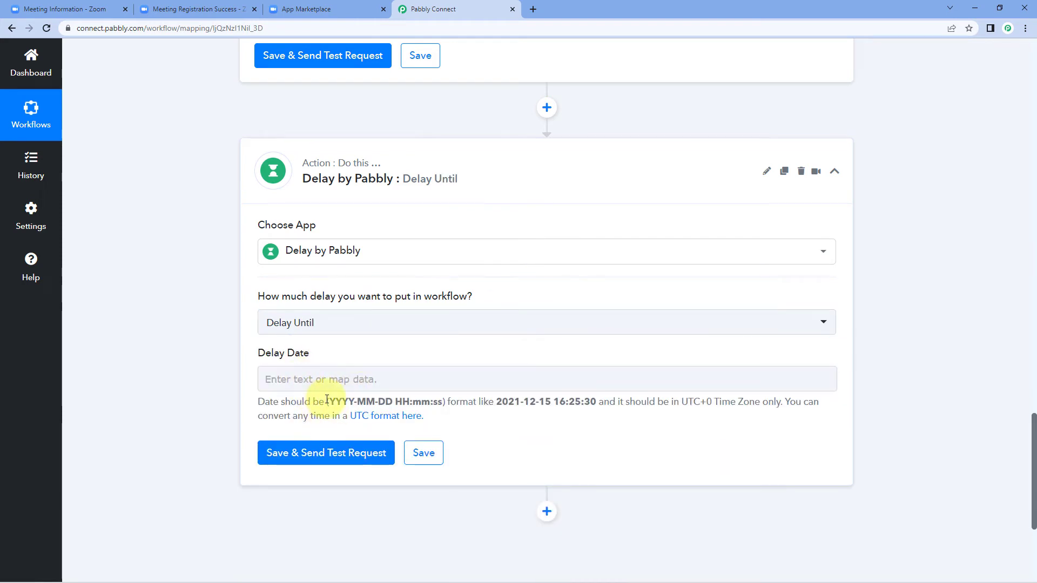
Compare the required YYYY-MM-DD HH:mm:ss delay format with the formatter's Result value
left_click_drag(331, 401, 442, 404)
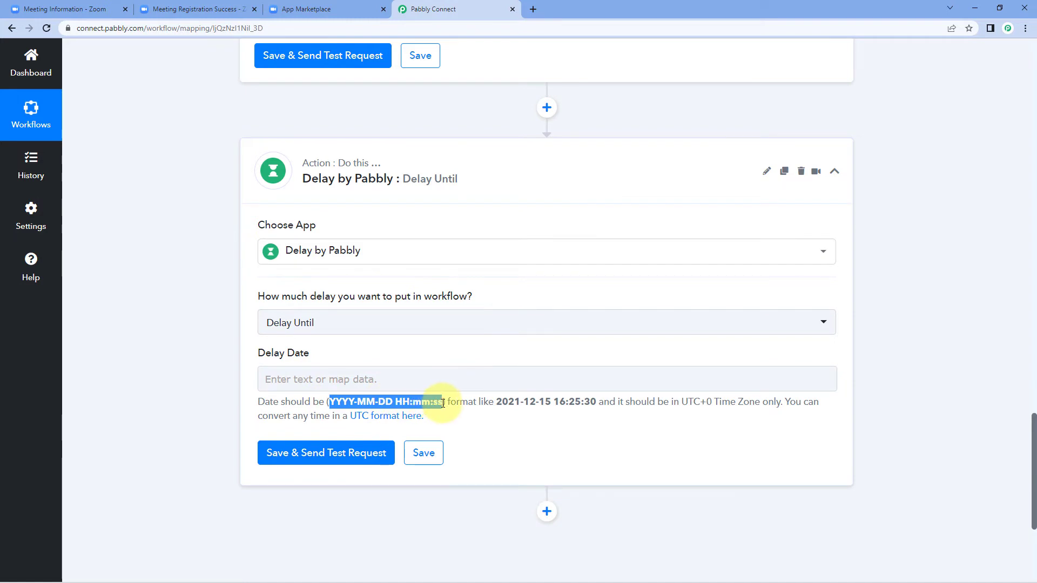
left_click(394, 362)
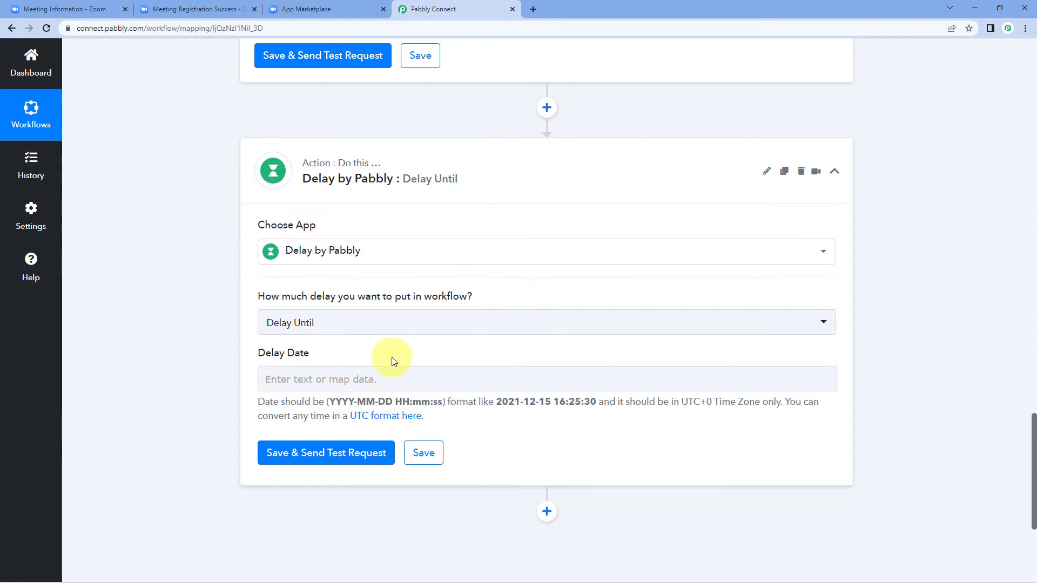
scroll(556, 290, "up", 5)
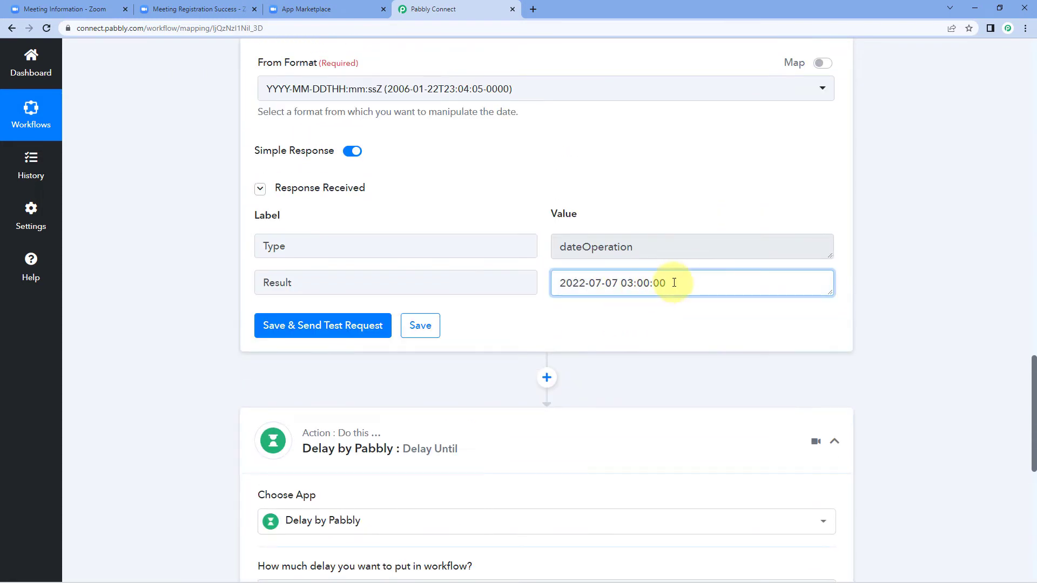
left_click_drag(674, 283, 562, 283)
left_click(541, 276)
left_click(682, 284)
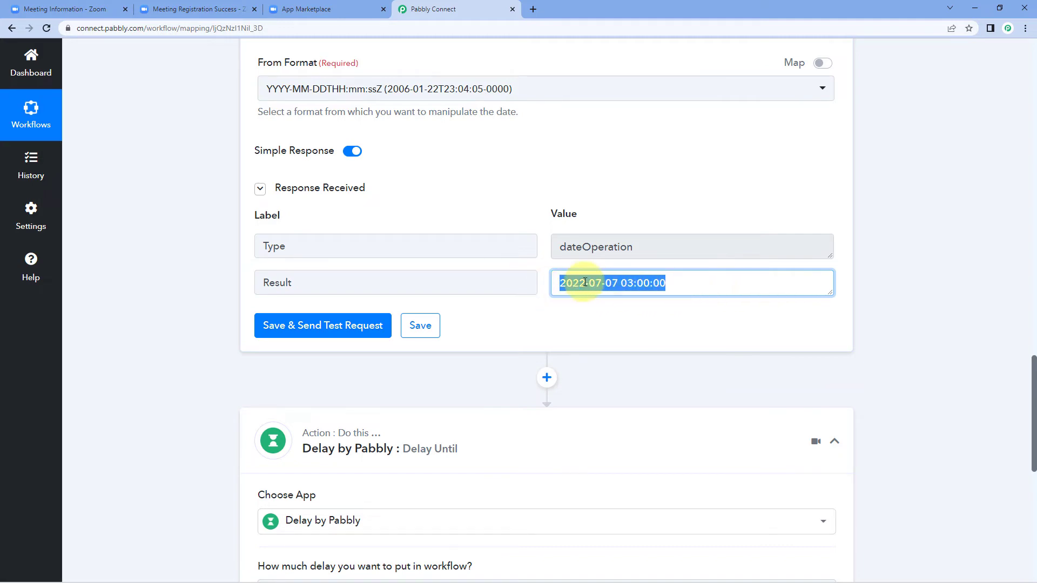
left_click(537, 317)
scroll(475, 331, "down", 7)
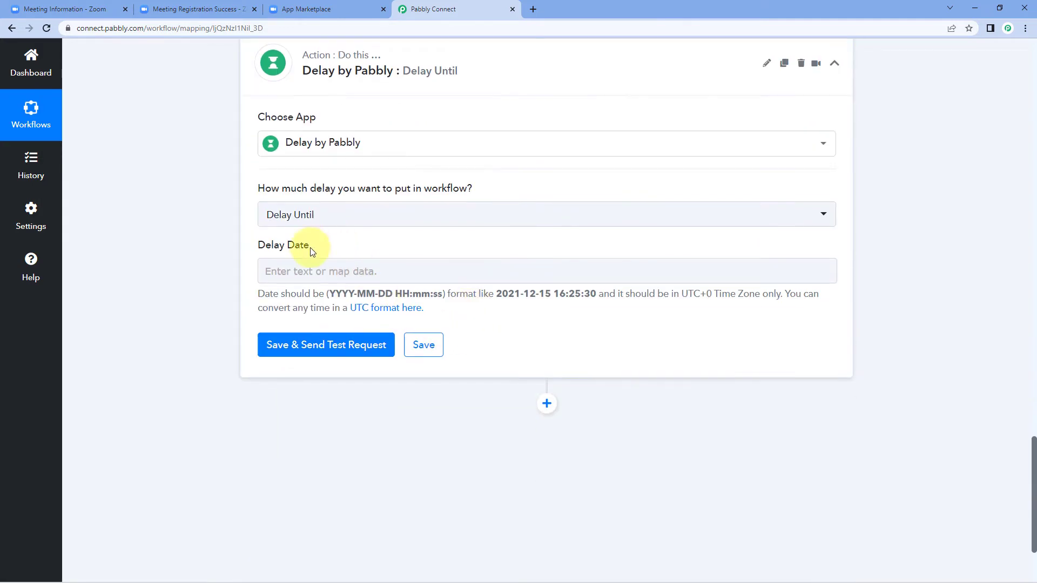
Map the formatter's 2. Result into Delay Date, then save and test the step
left_click(292, 277)
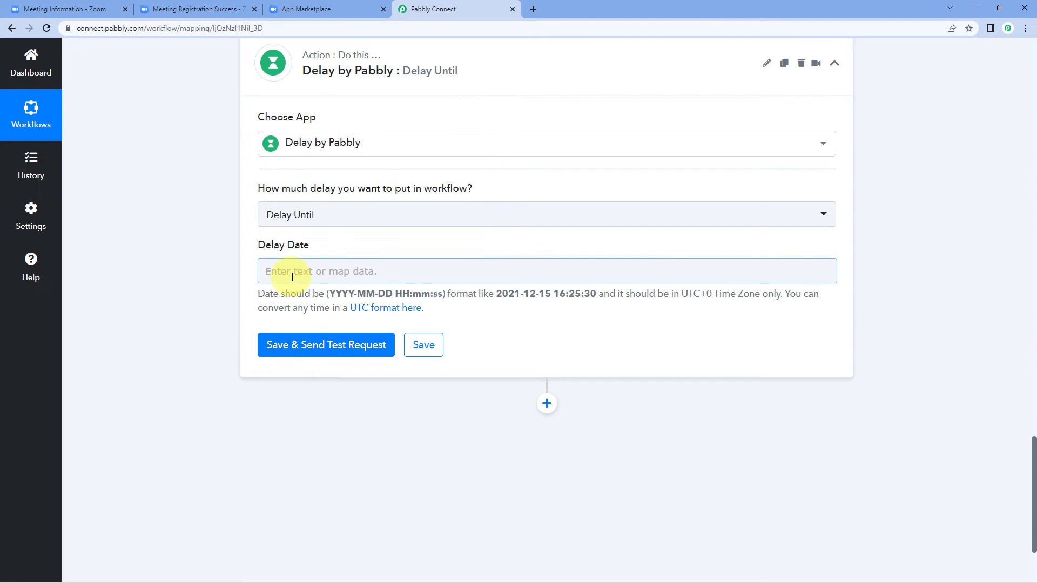
left_click(293, 275)
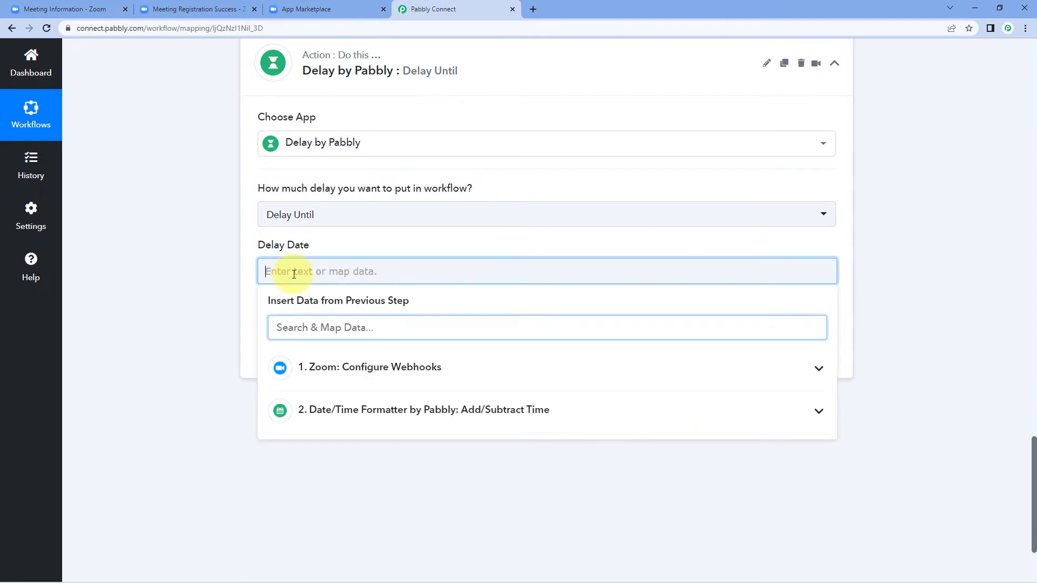
left_click(396, 410)
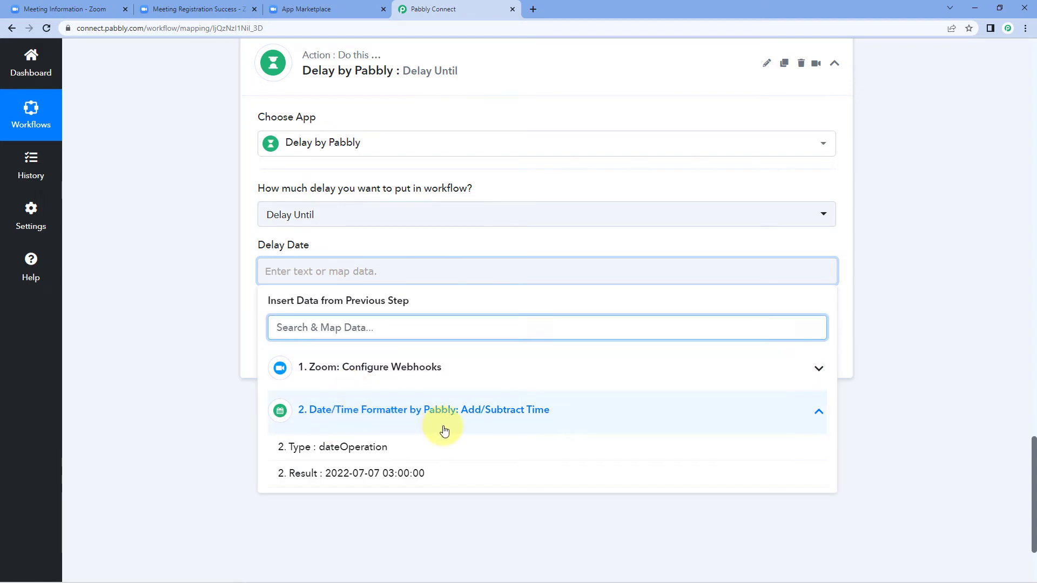
left_click(389, 474)
left_click(157, 289)
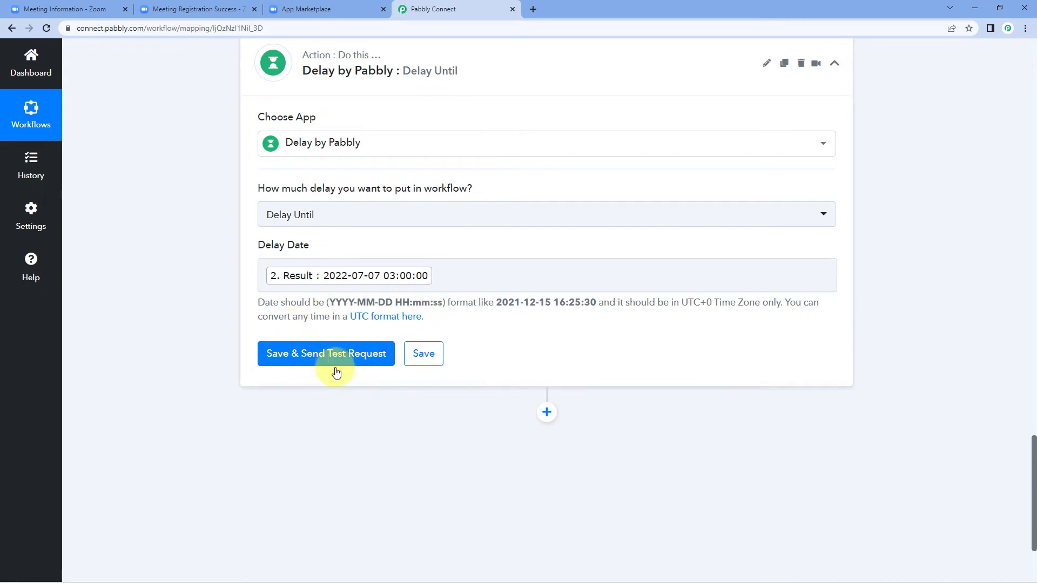
left_click(352, 355)
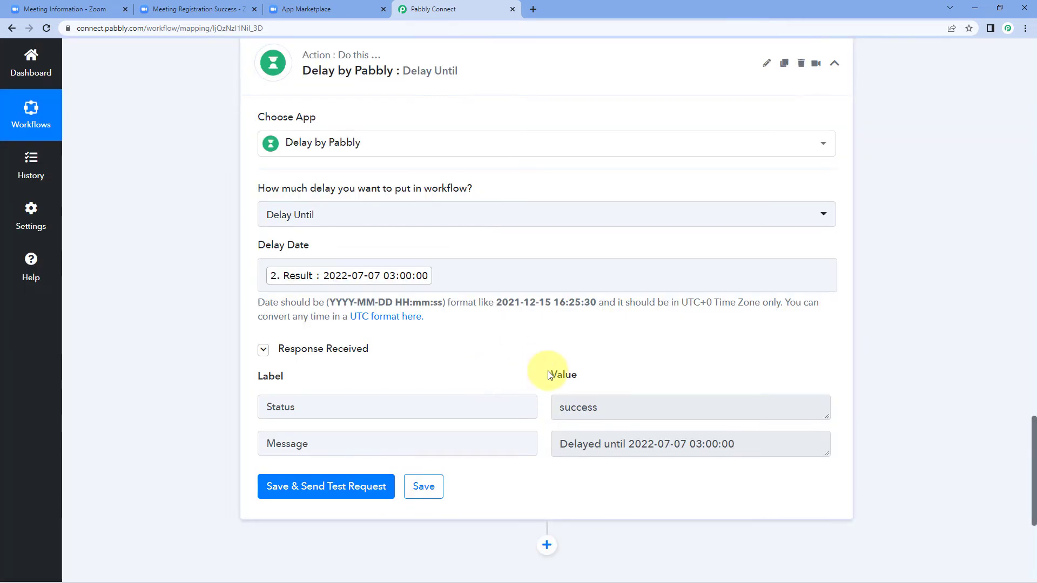
left_click_drag(626, 444, 752, 445)
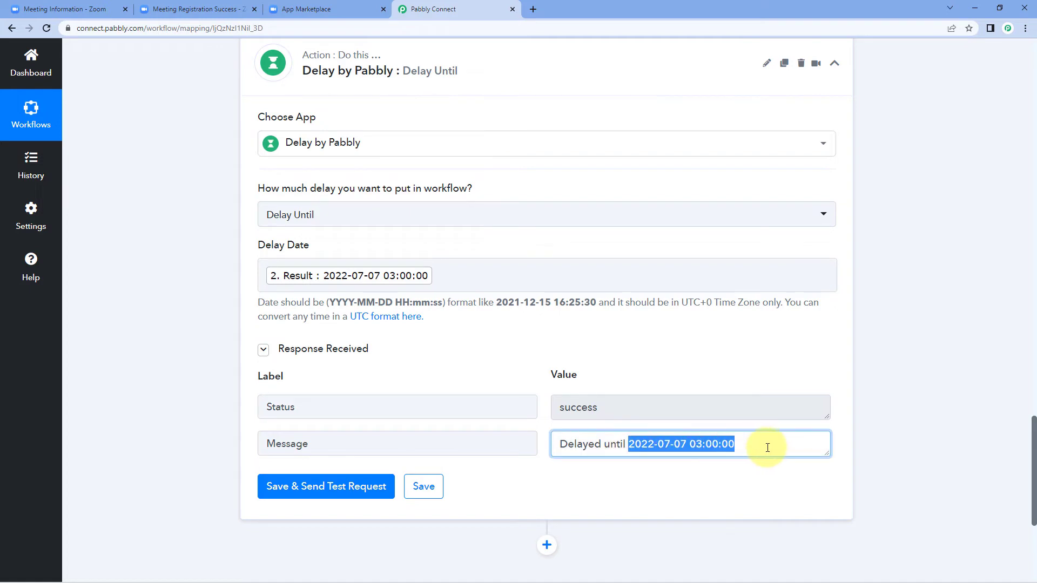
left_click(668, 379)
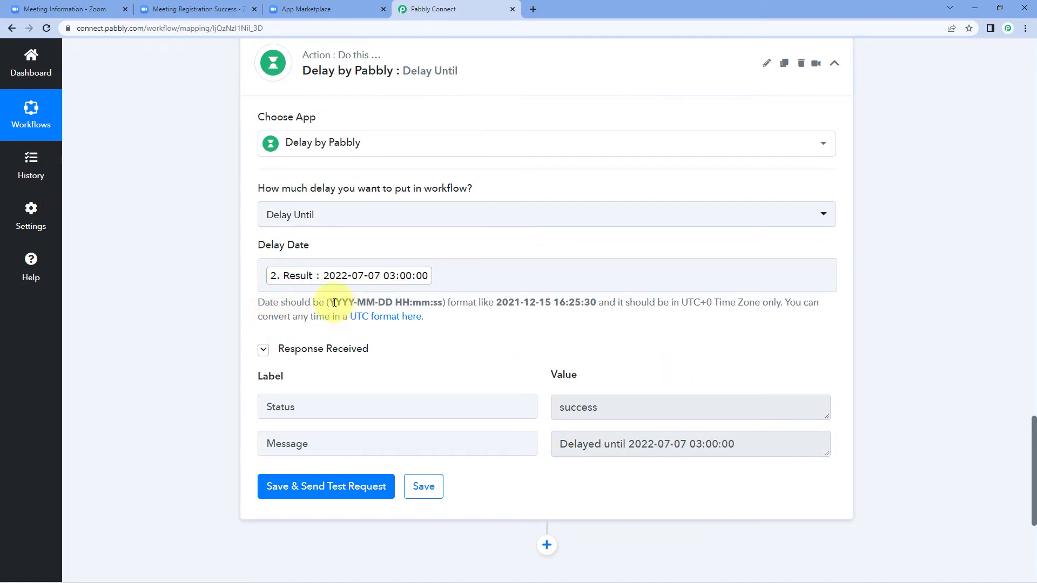
left_click_drag(330, 303, 445, 303)
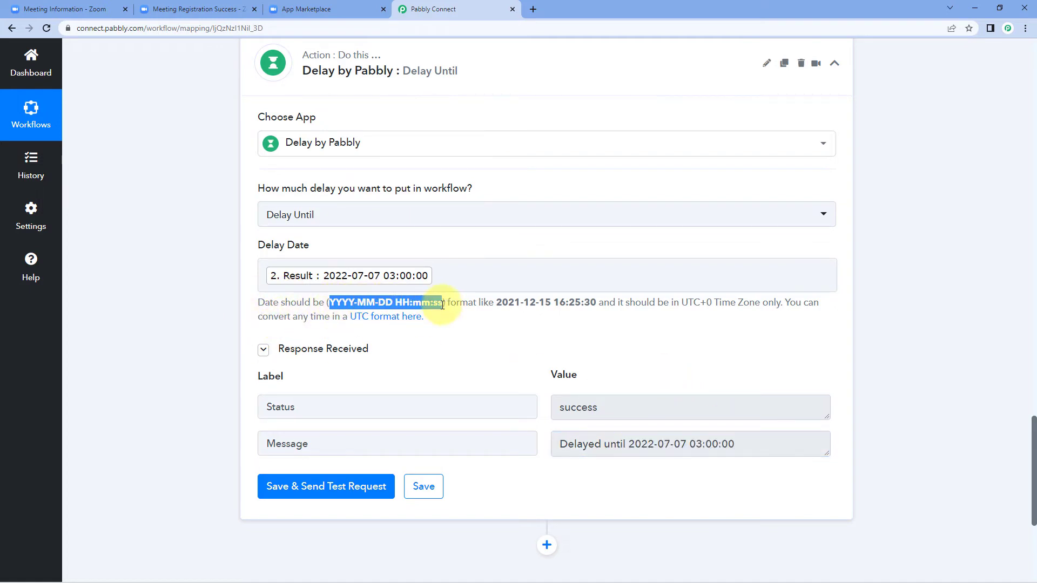
left_click(451, 248)
scroll(452, 248, "up", 10)
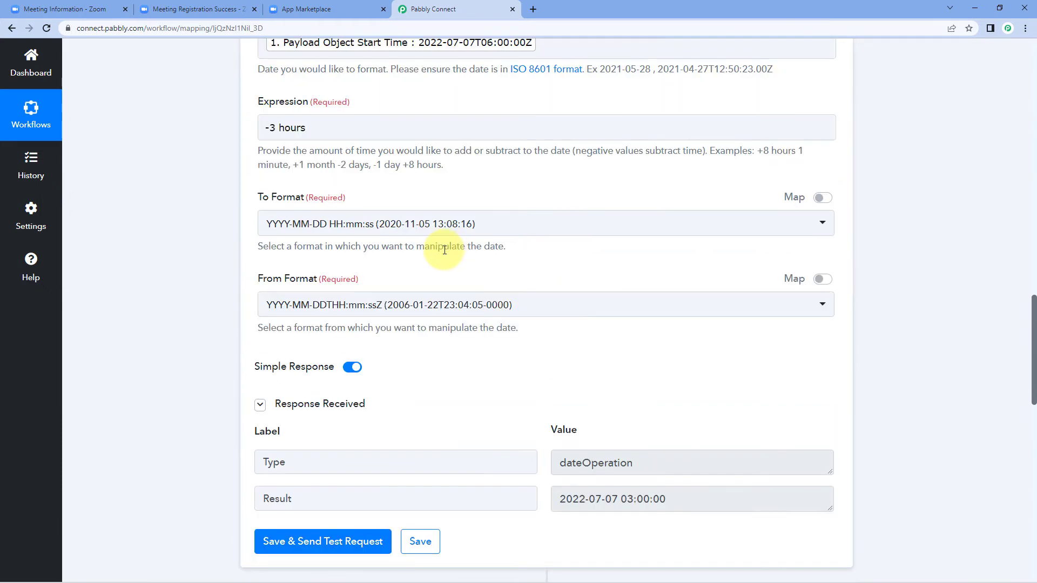
scroll(444, 249, "up", 3)
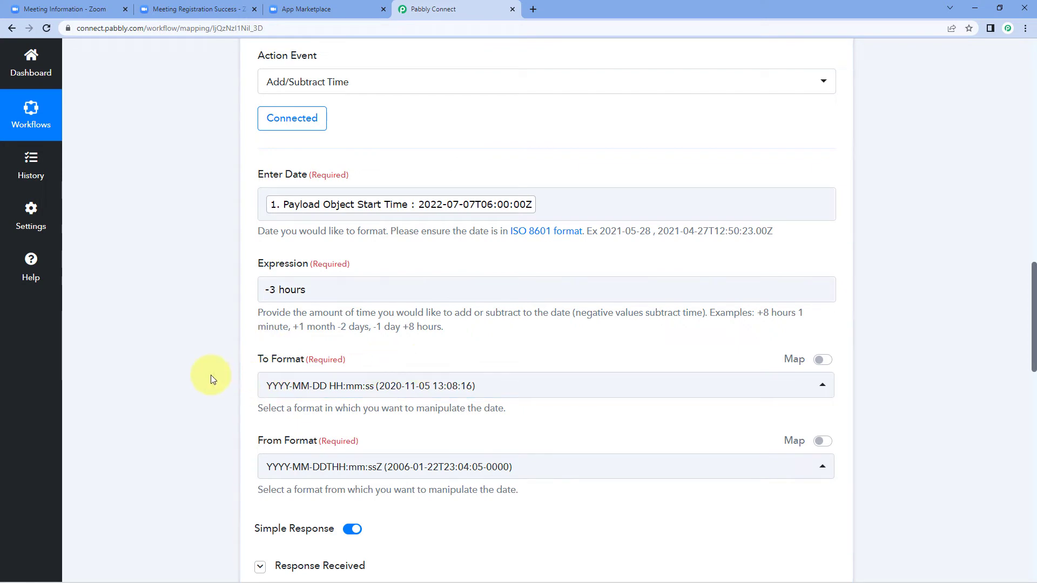
scroll(173, 370, "down", 15)
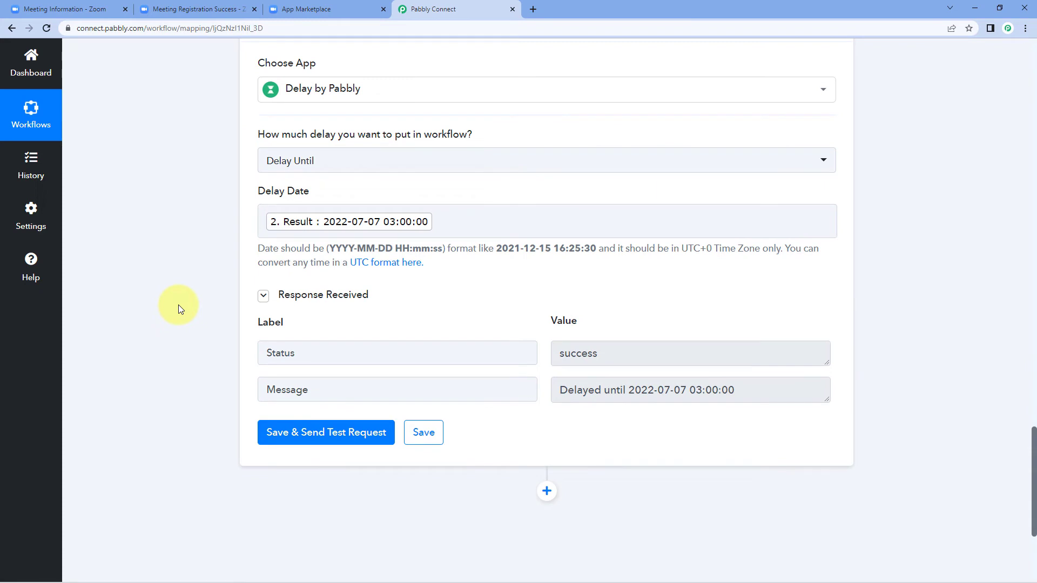
scroll(180, 317, "down", 4)
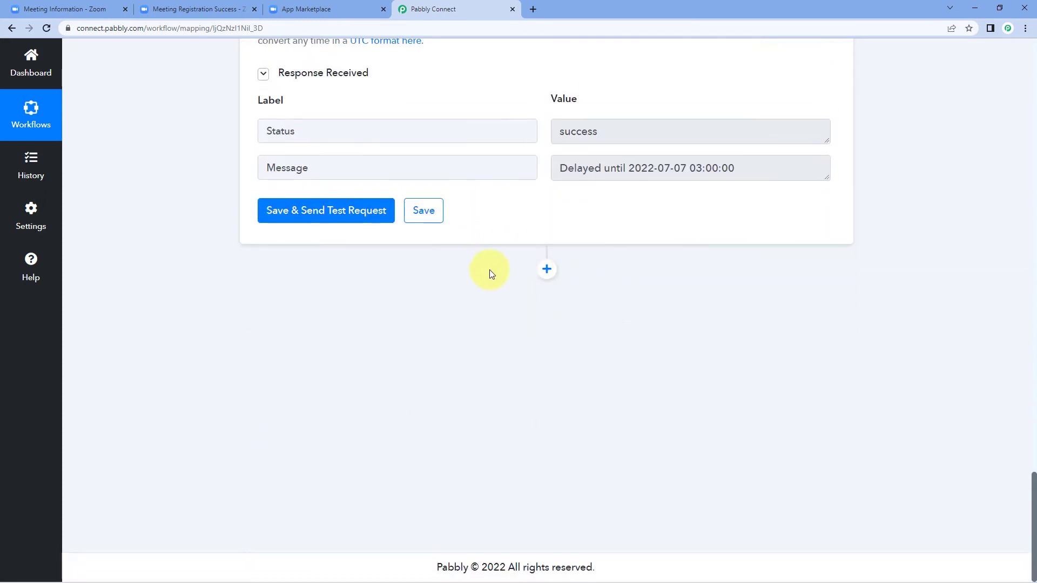
Add a Gmail step after the delay with Send Email as its action event
left_click(547, 269)
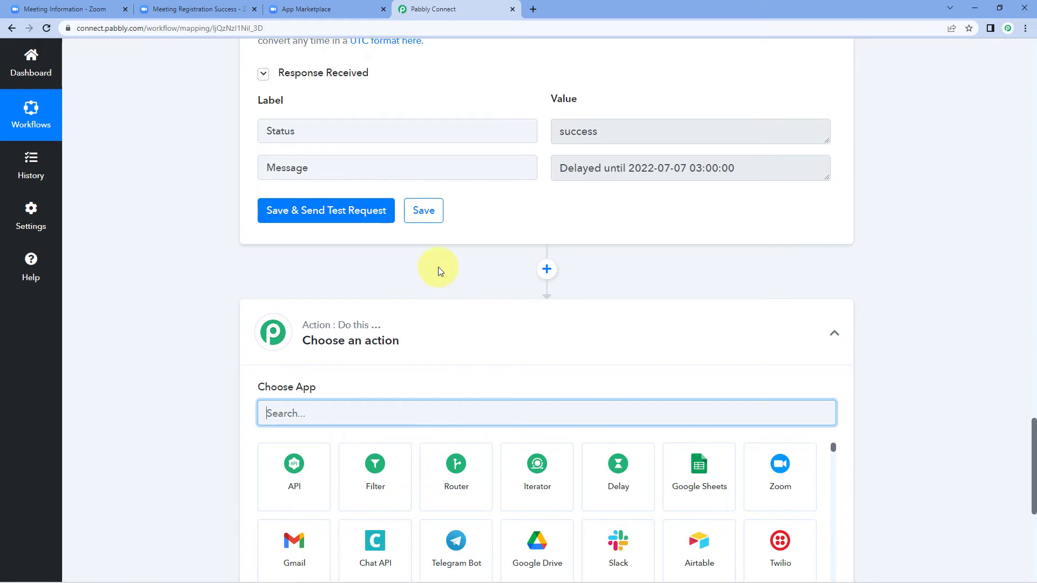
scroll(224, 313, "down", 3)
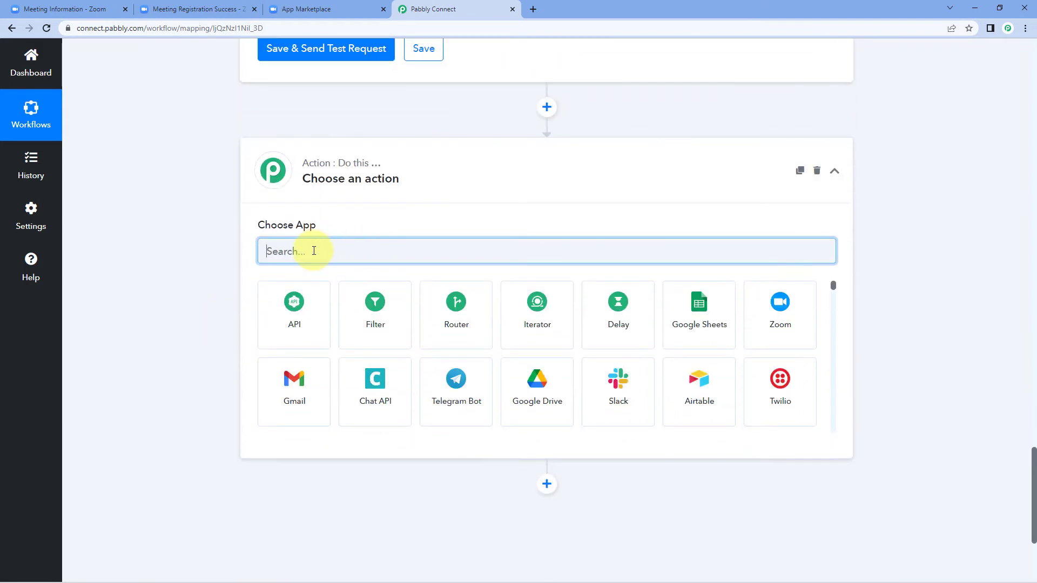
type("Gmail")
left_click(311, 302)
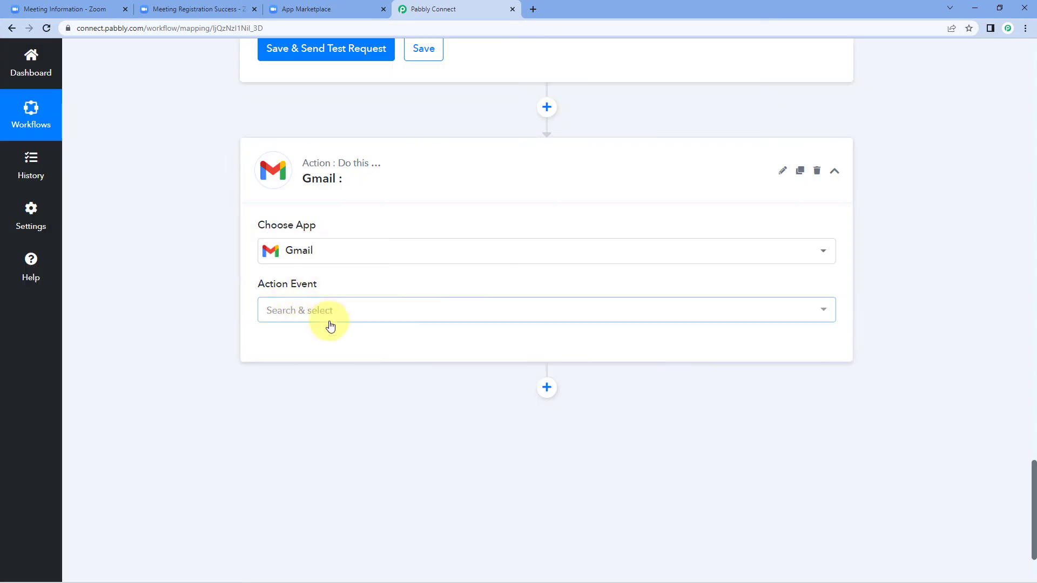
left_click(324, 314)
left_click(327, 372)
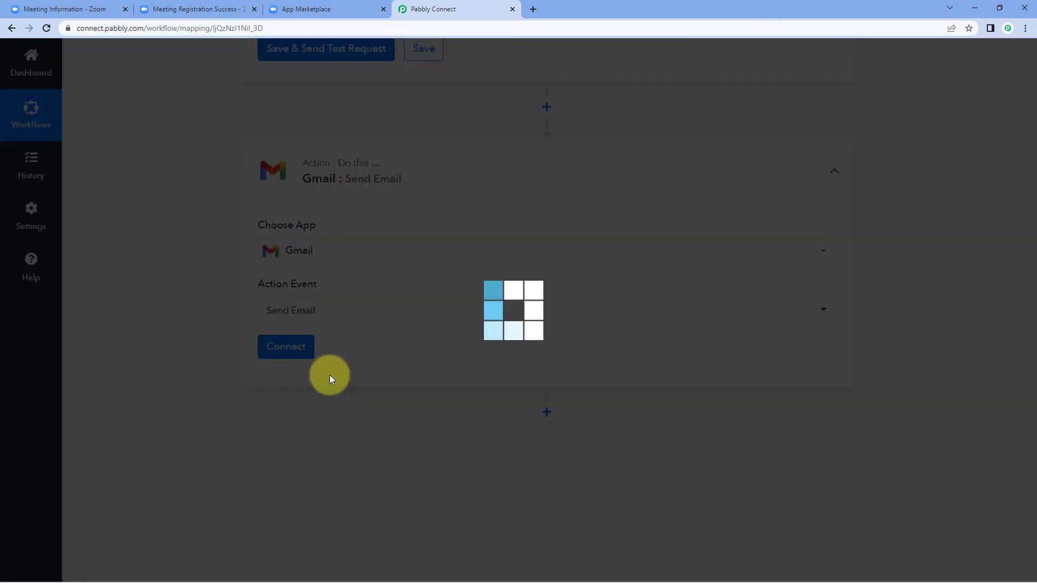
Authorize a new Gmail connection by choosing a Google account and granting Pabbly Connect access
left_click(284, 348)
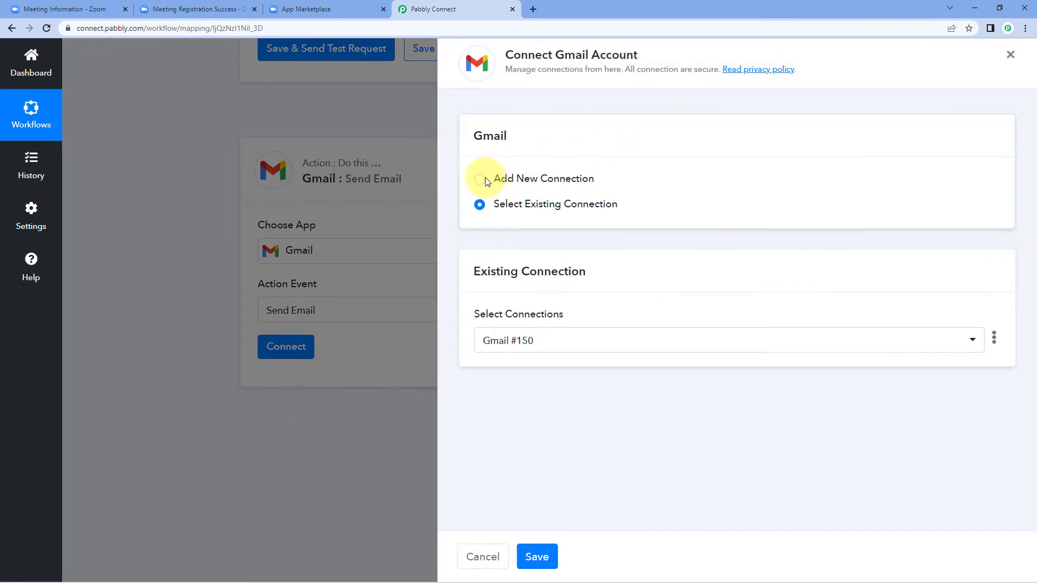
left_click(486, 180)
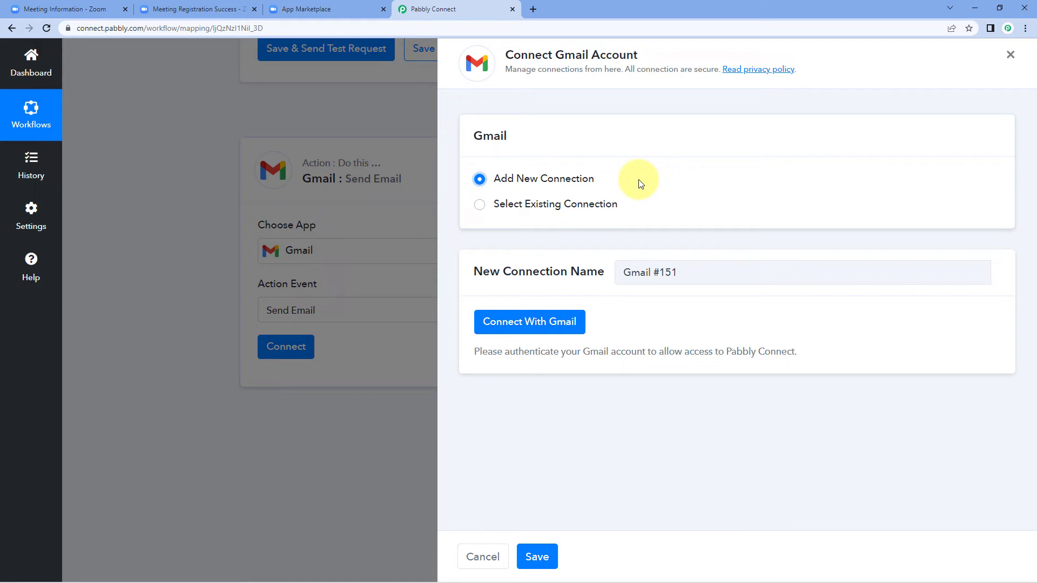
left_click(521, 322)
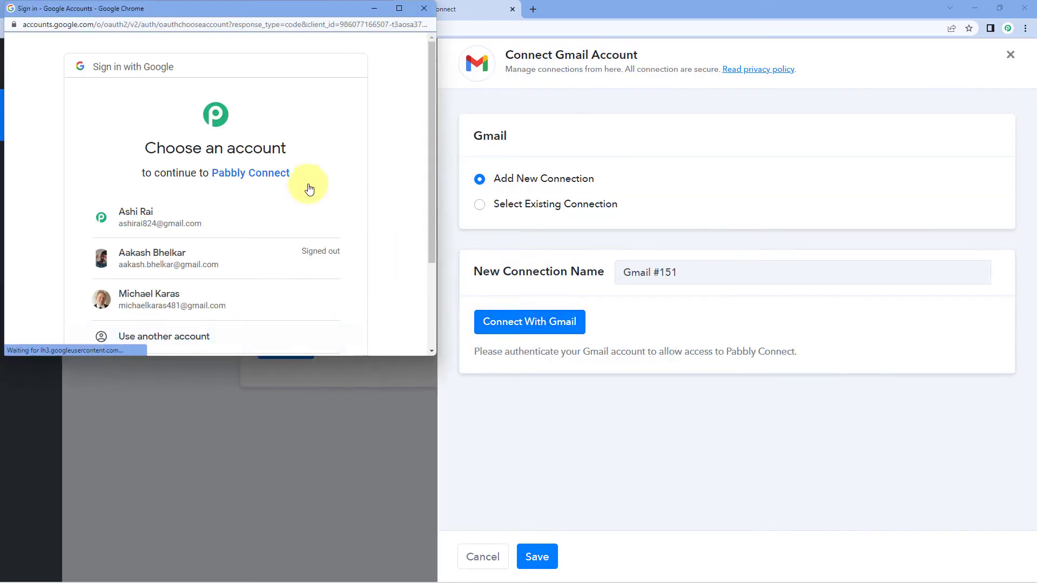
left_click(208, 226)
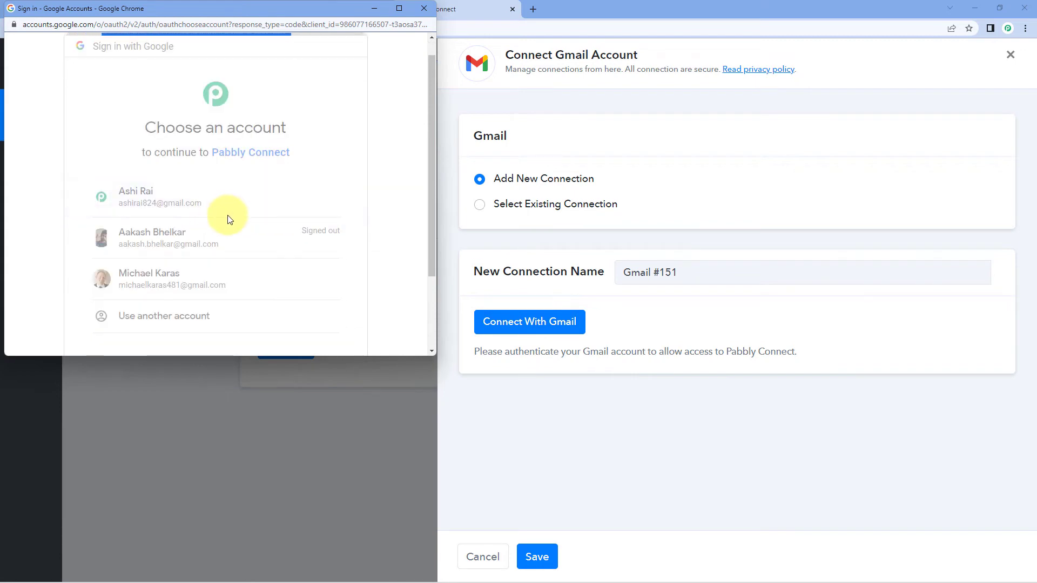
scroll(299, 215, "down", 4)
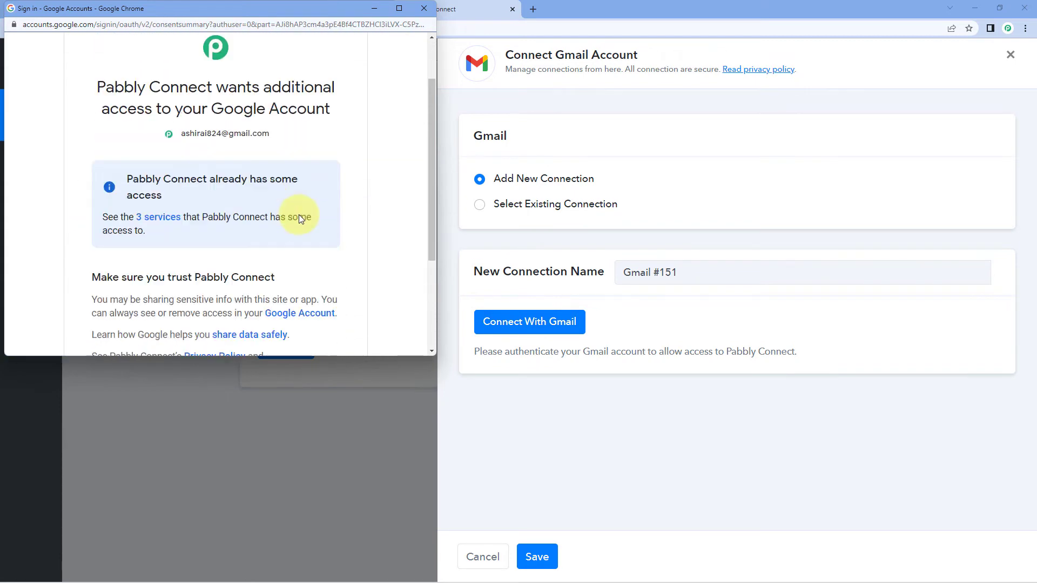
left_click(302, 263)
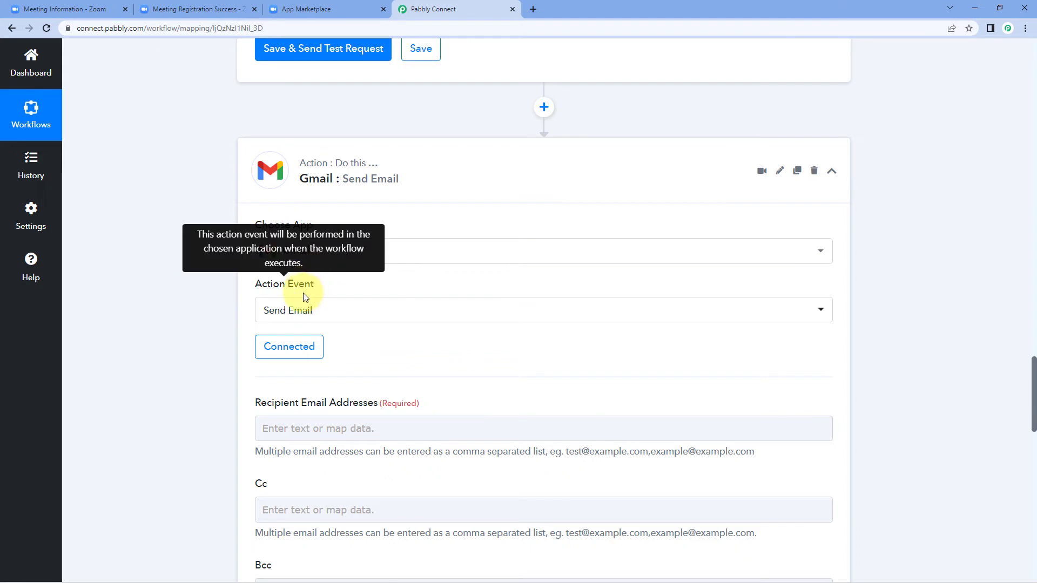
Map the Zoom registrant's email address as the recipient
scroll(228, 301, "down", 2)
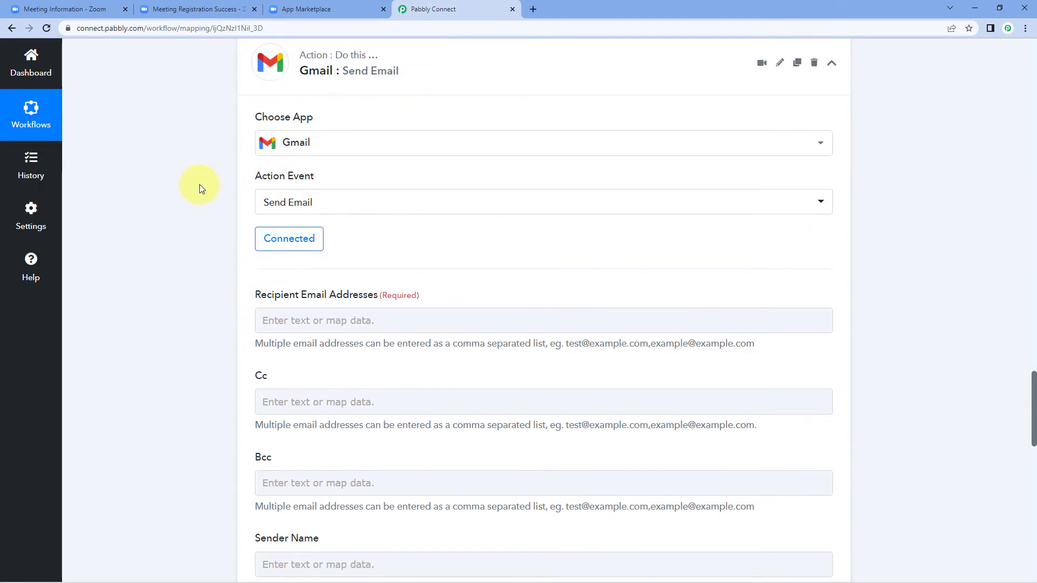
scroll(333, 264, "down", 2)
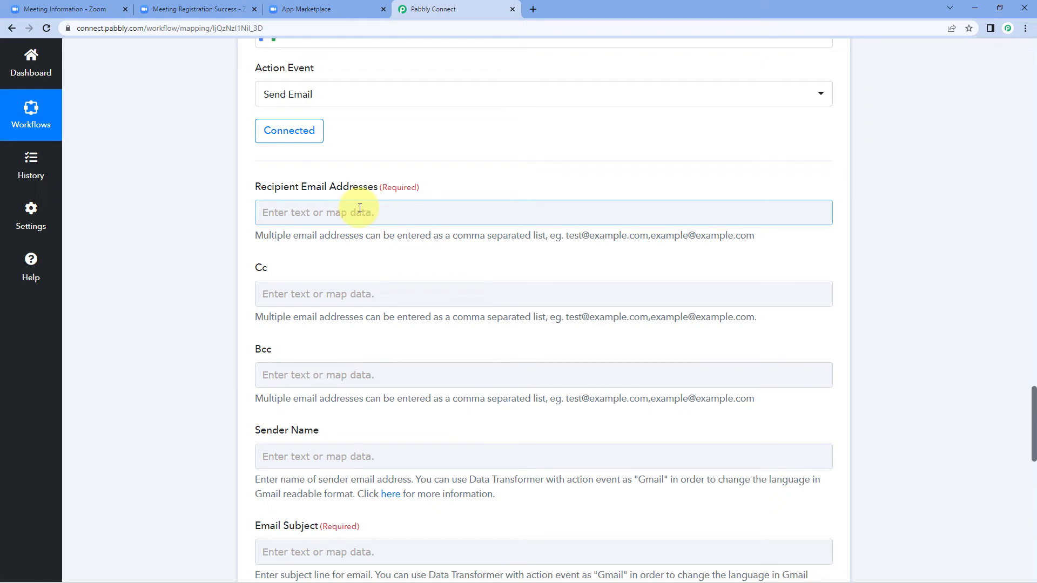
left_click(359, 209)
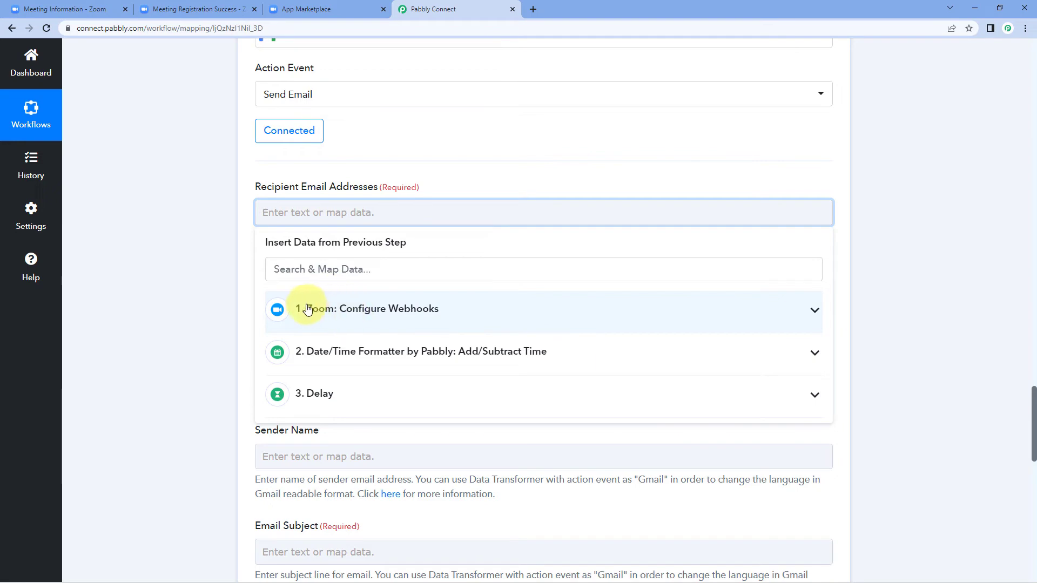
left_click(428, 313)
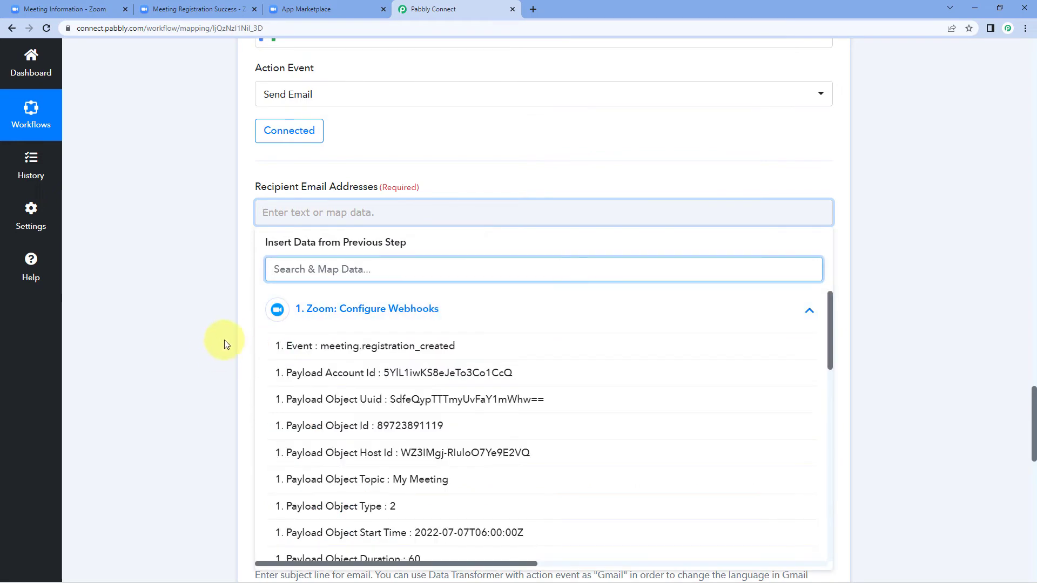
scroll(224, 326, "down", 2)
scroll(355, 312, "down", 1)
scroll(355, 313, "down", 5)
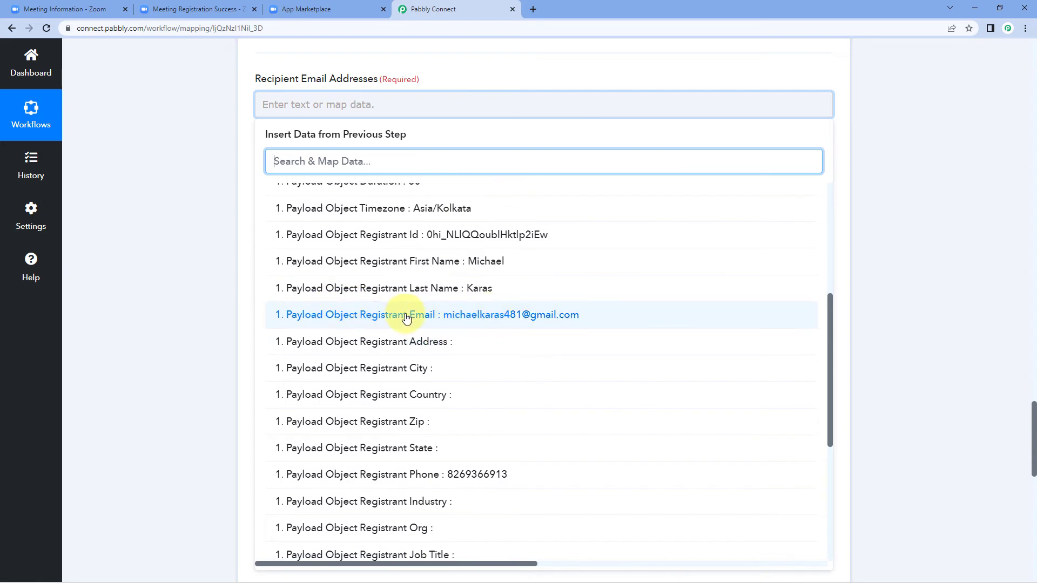
left_click(394, 316)
left_click(216, 244)
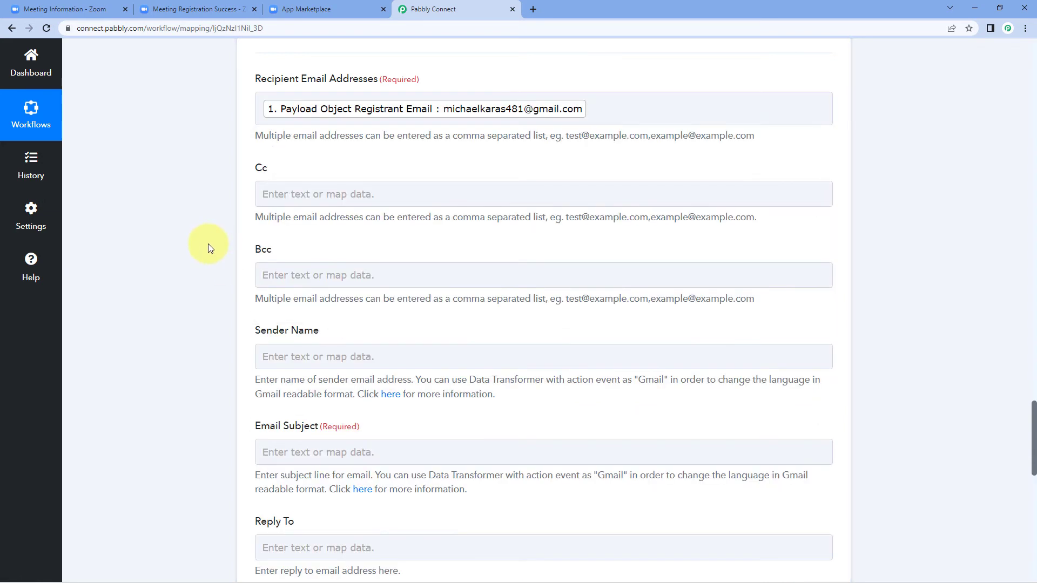
Set the Sender Name to Pabbly
scroll(222, 104, "down", 1)
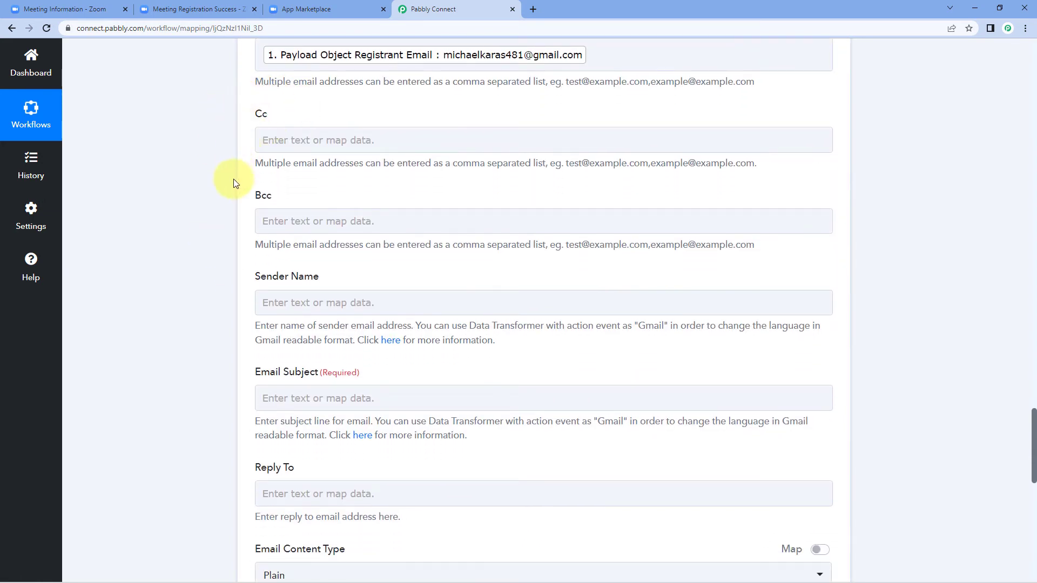
scroll(292, 203, "down", 1)
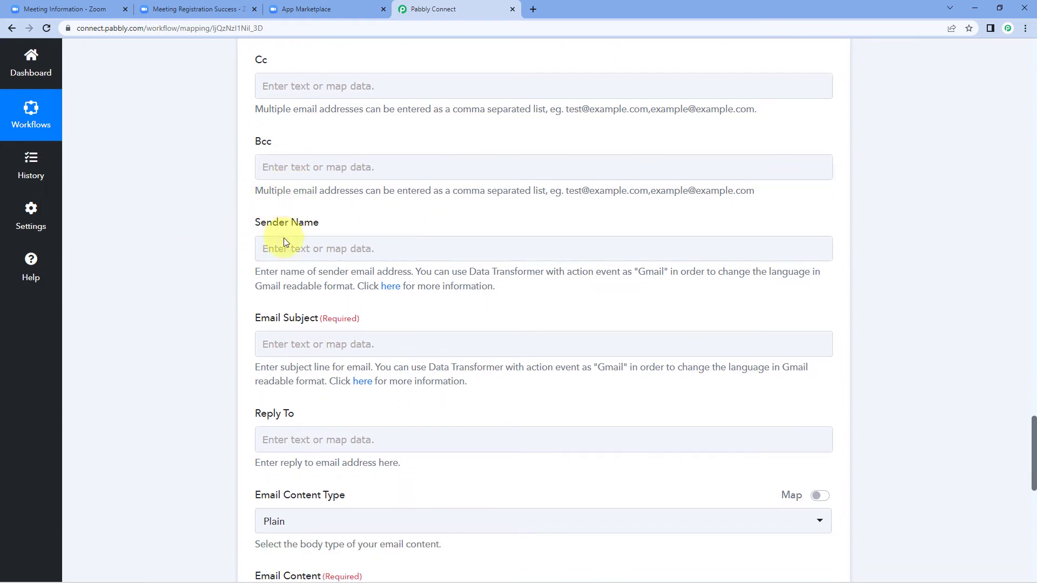
left_click(303, 247)
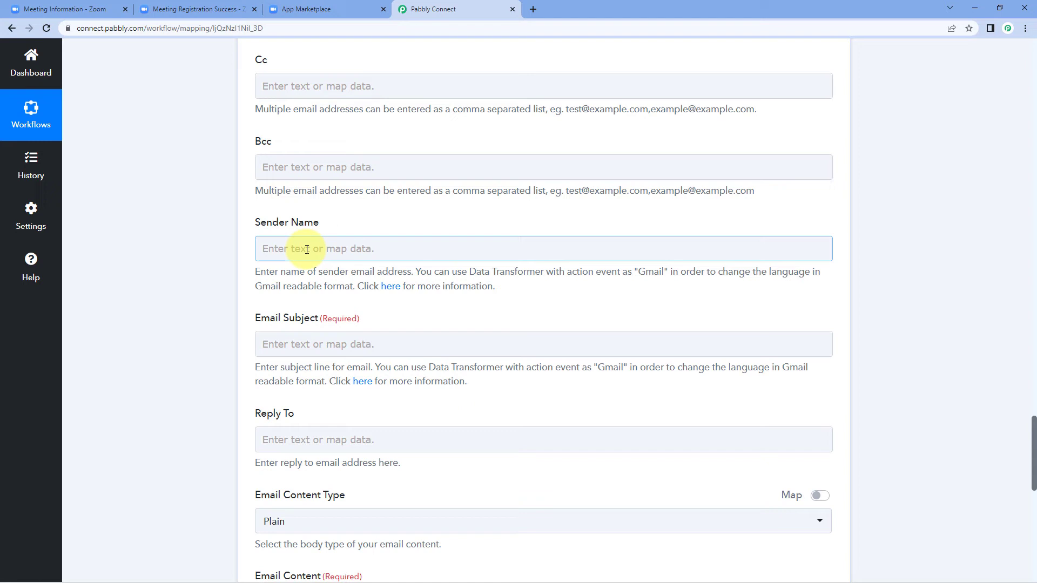
left_click(306, 250)
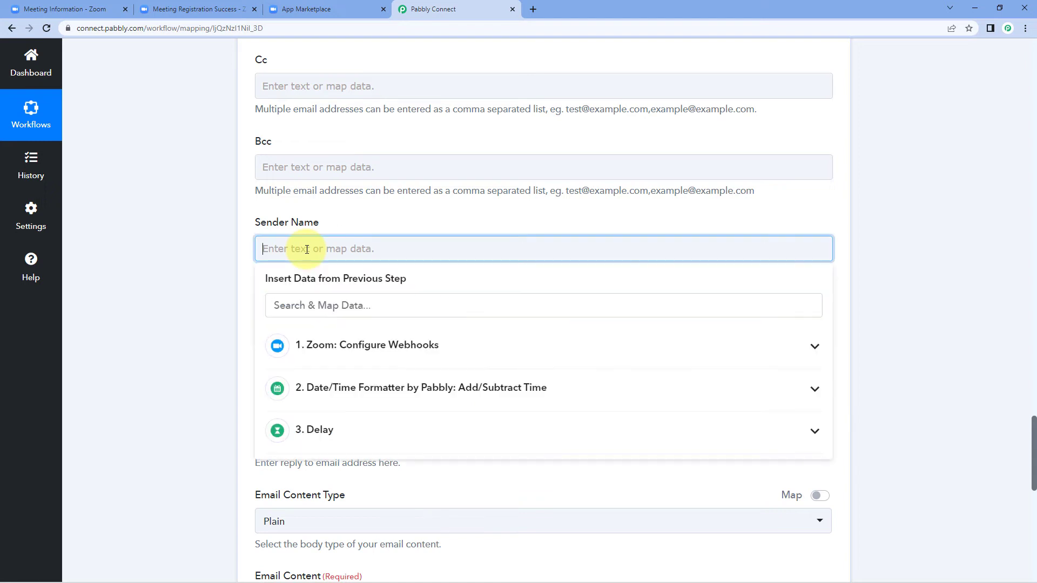
type("Pabbly")
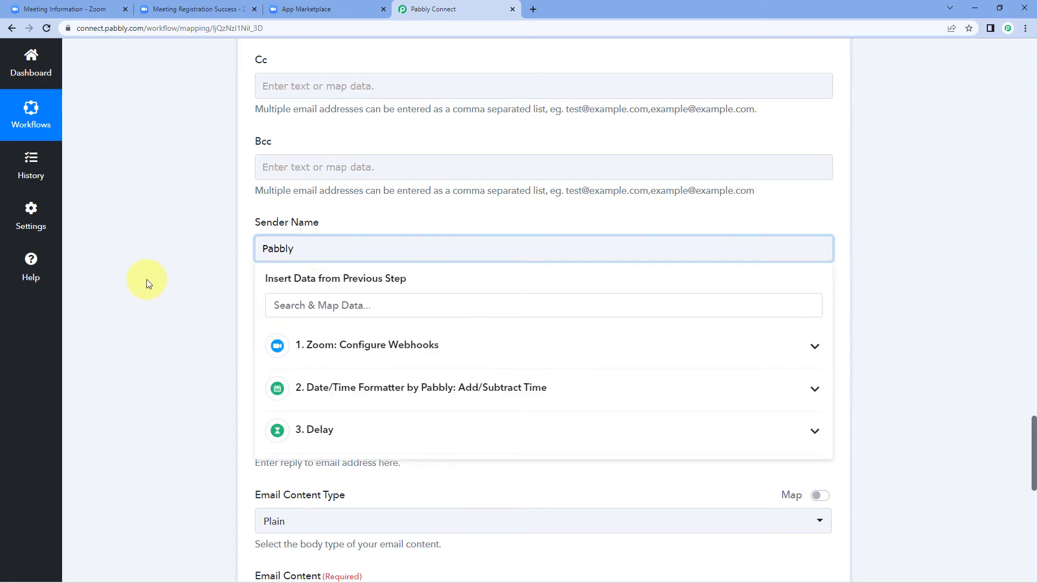
left_click(147, 280)
Enter 'Reminder Notification for Meeting' as the email subject
scroll(216, 302, "down", 1)
scroll(216, 270, "down", 1)
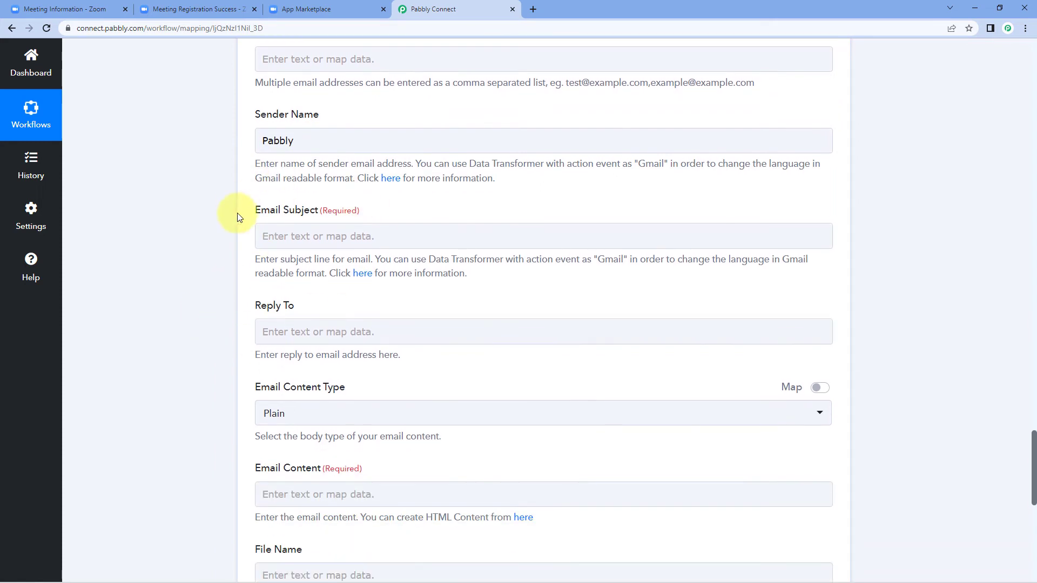
left_click(298, 237)
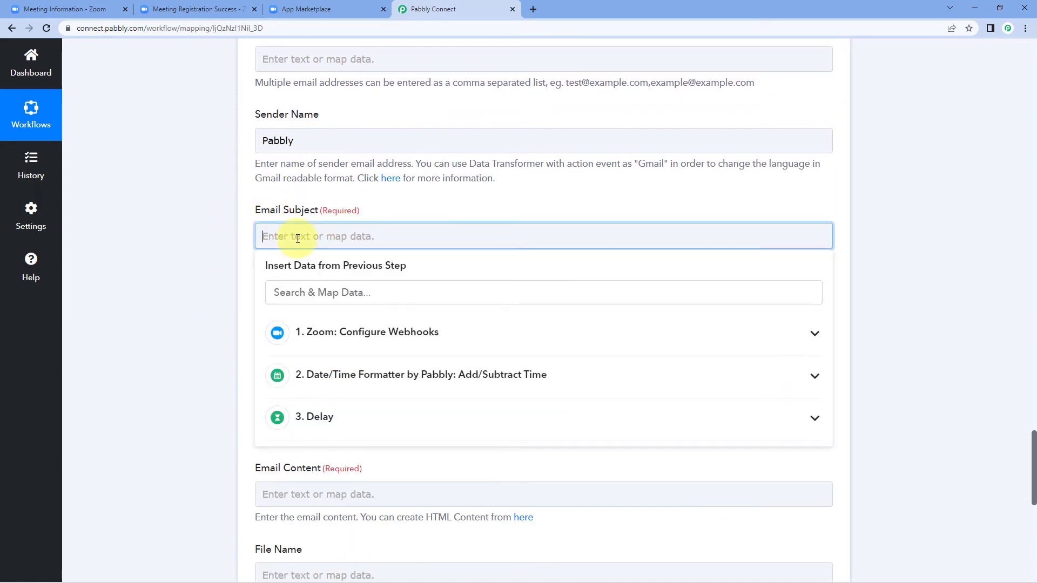
type("Re")
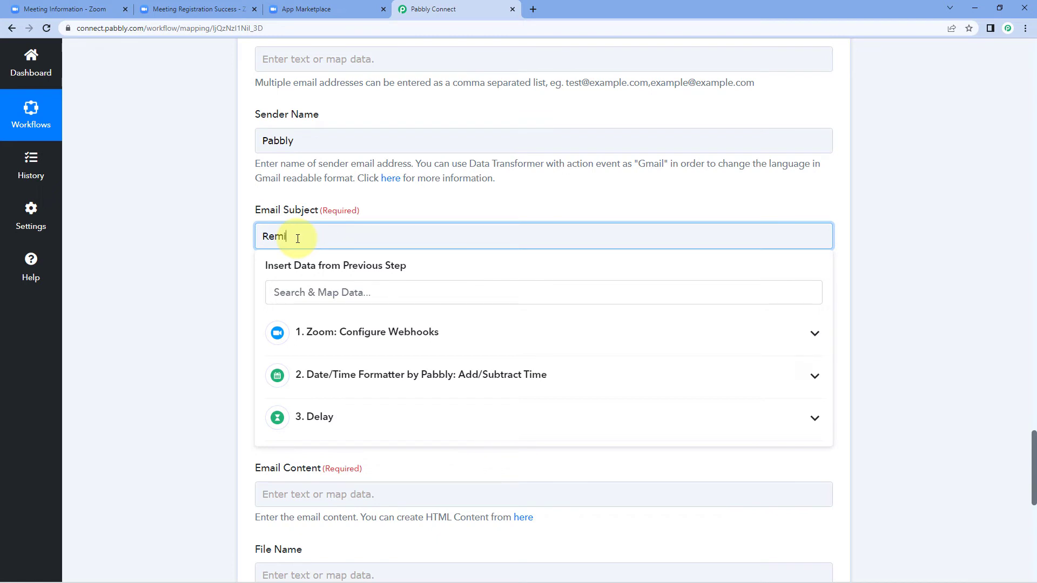
type("minder Notification for Meeti")
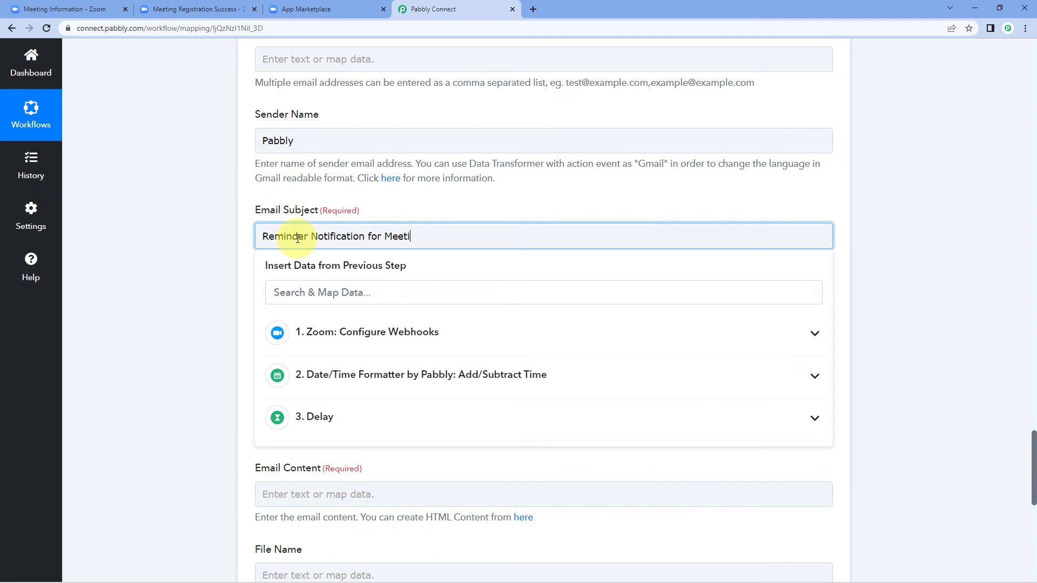
type("ng")
left_click(176, 270)
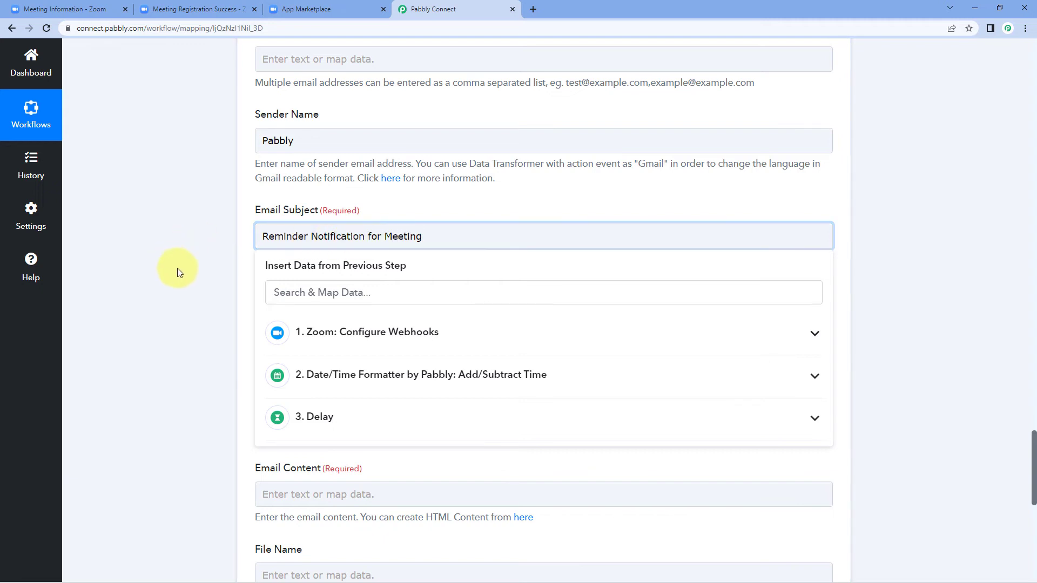
Keep the Email Content Type set to Plain
scroll(329, 281, "down", 1)
left_click(329, 281)
left_click(329, 301)
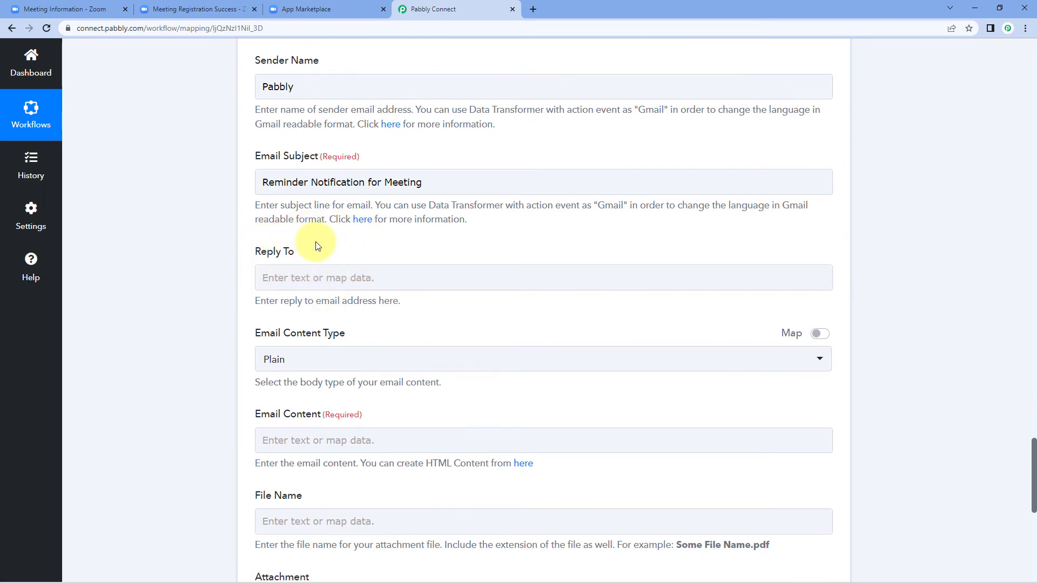
scroll(308, 238, "down", 1)
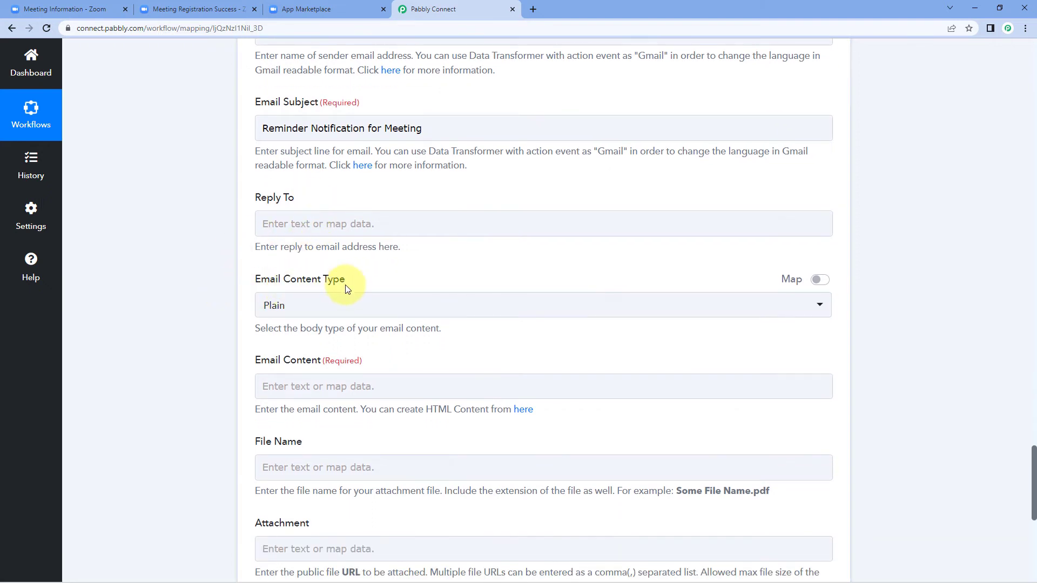
left_click(331, 304)
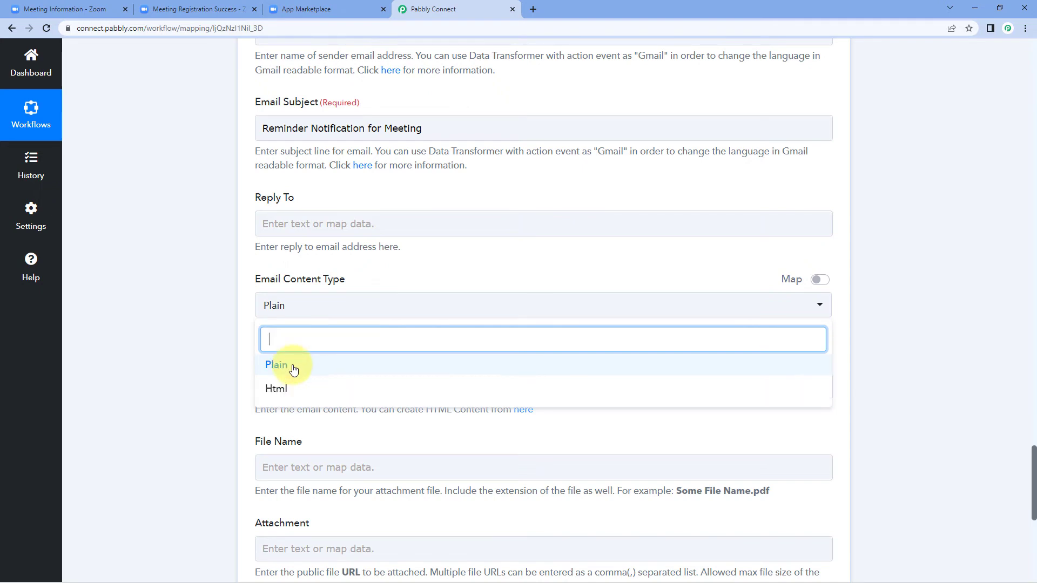
left_click(293, 369)
scroll(241, 351, "down", 2)
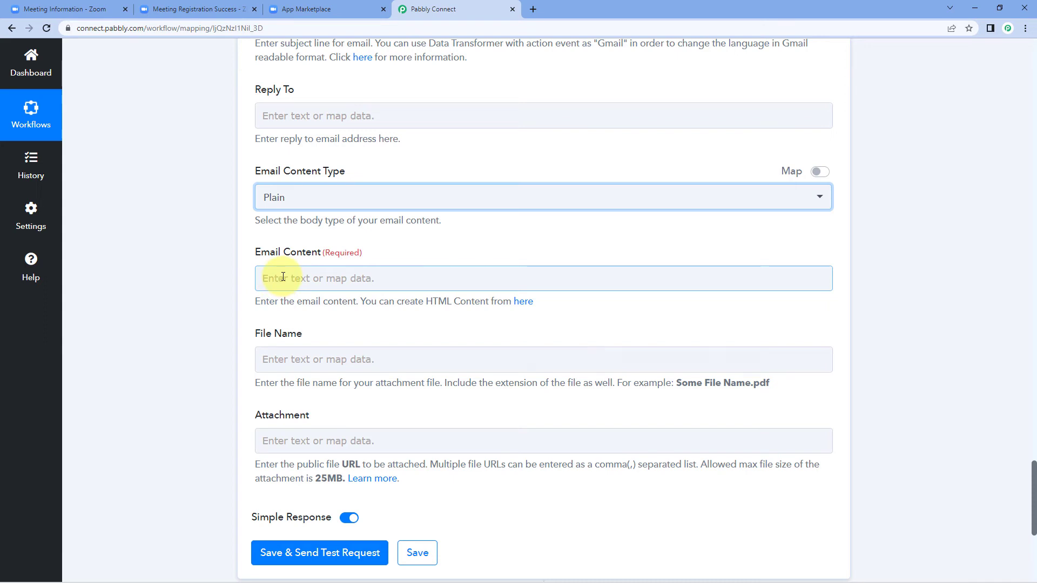
Begin the email body with 'Hello' plus the registrant's first name and a comma
left_click(283, 277)
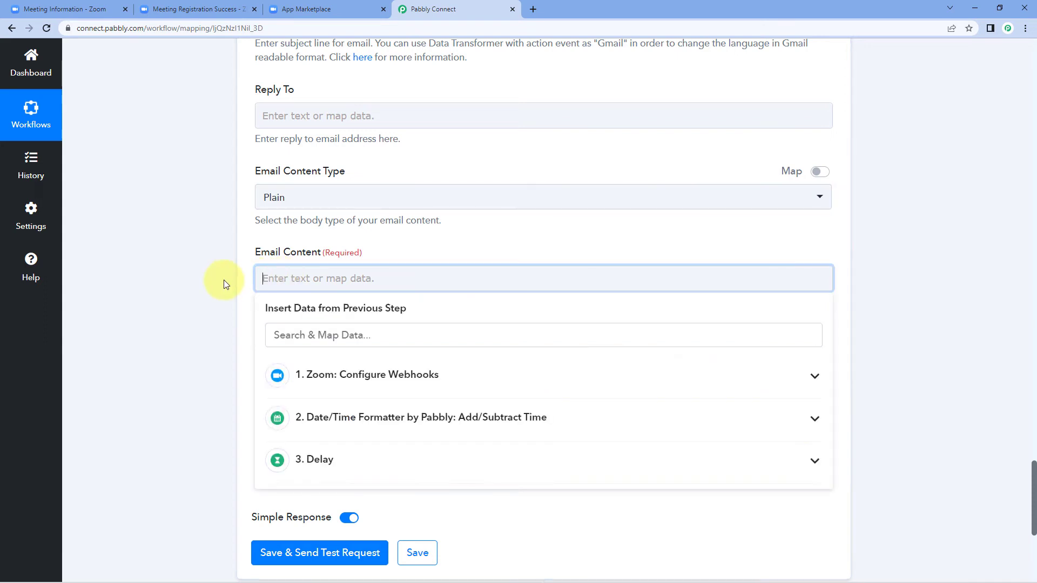
type("Hello")
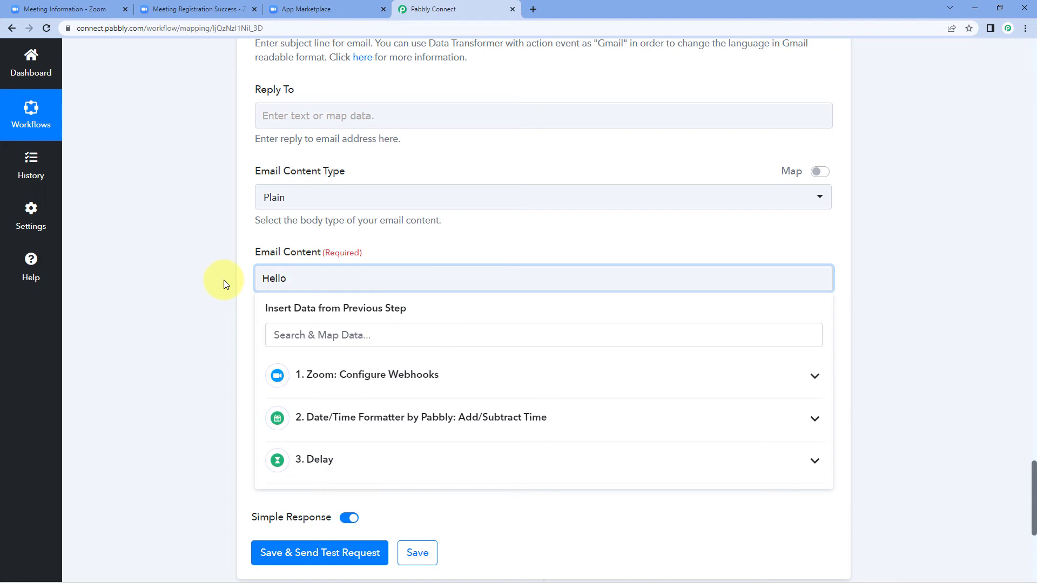
left_click(413, 379)
scroll(431, 419, "down", 4)
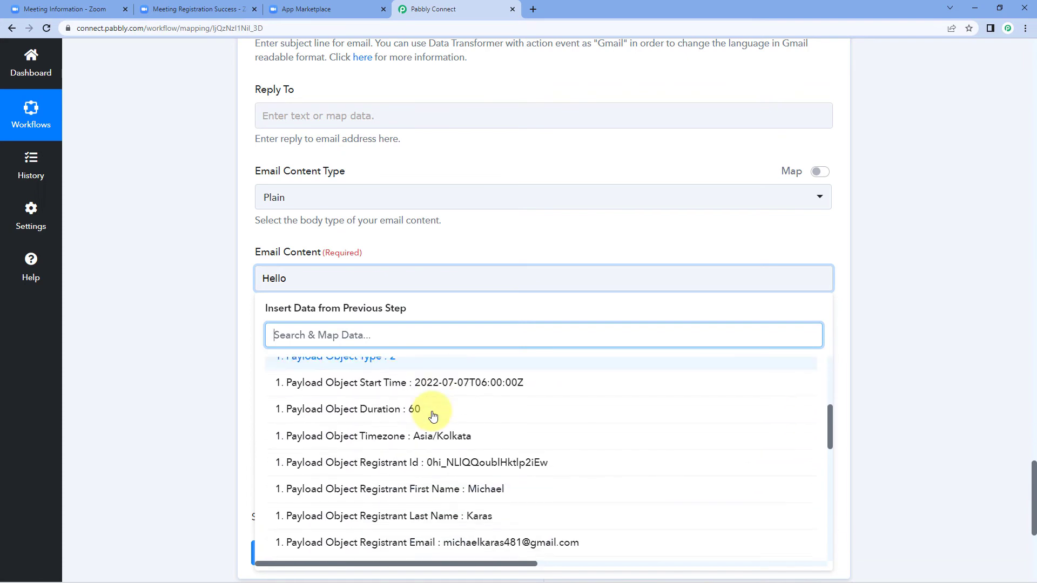
scroll(431, 417, "down", 3)
left_click(424, 362)
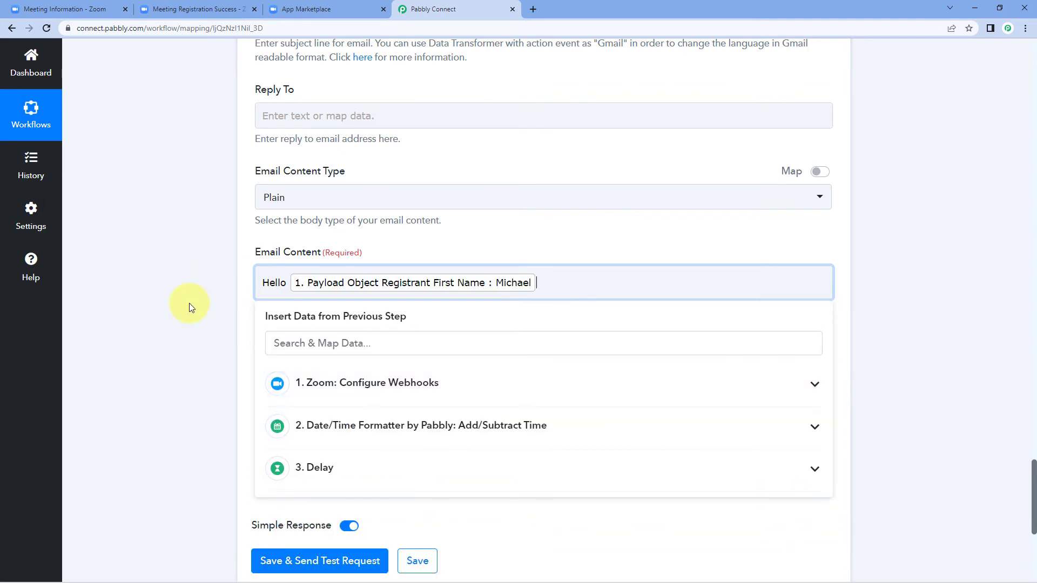
type(",")
key("Return")
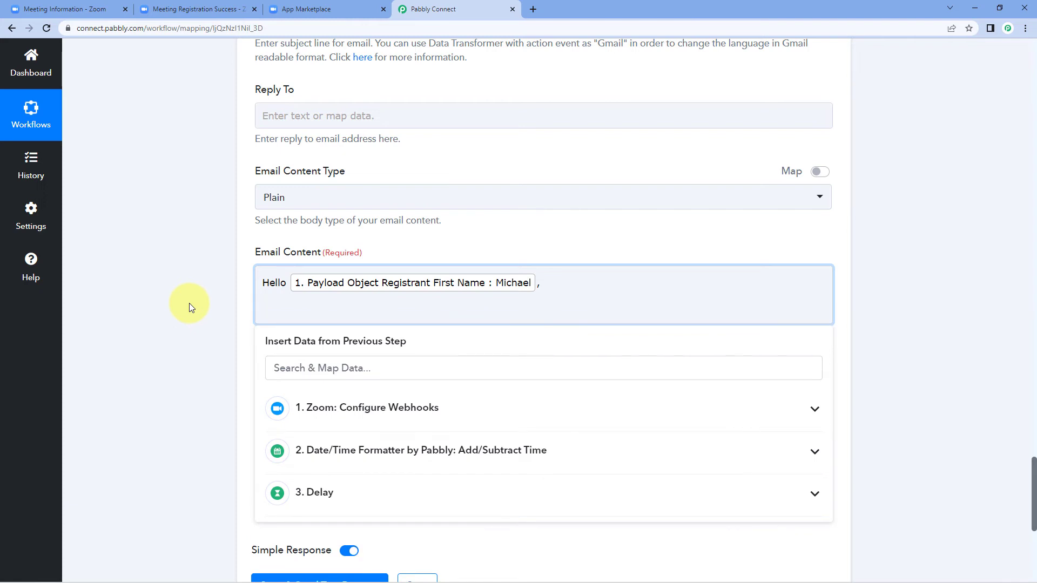
Add a reminder sentence inserting the meeting's Start Time and Topic from the Zoom step
type("This is just a gentel reminder f")
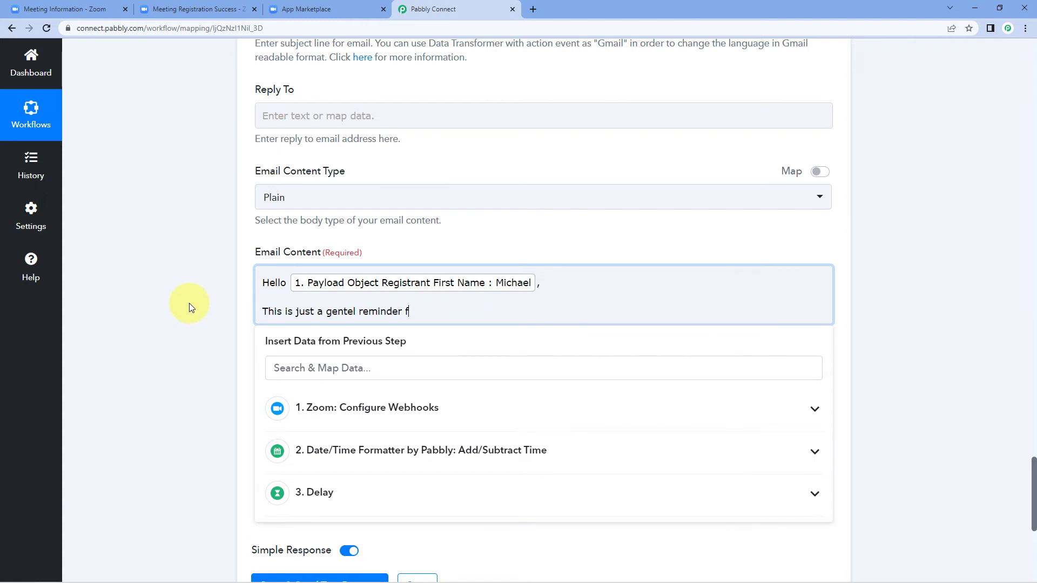
type("or meeting that you have on")
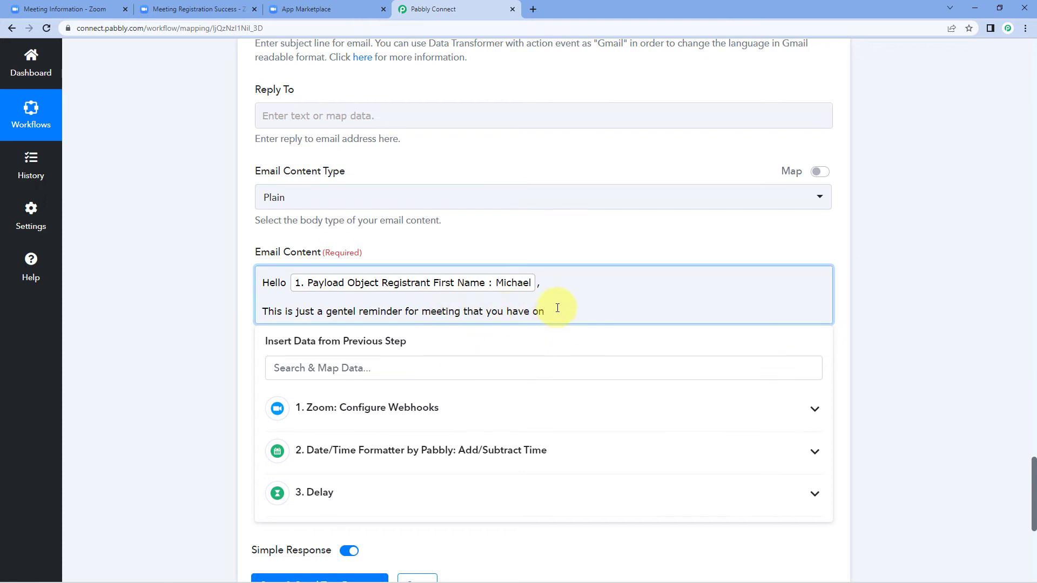
left_click(438, 407)
scroll(431, 451, "down", 5)
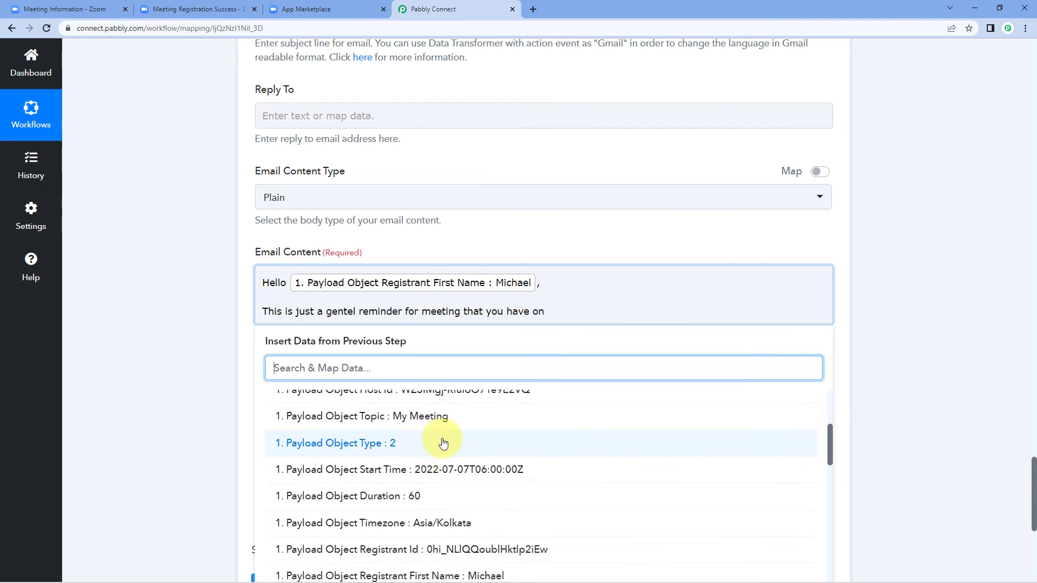
left_click(480, 417)
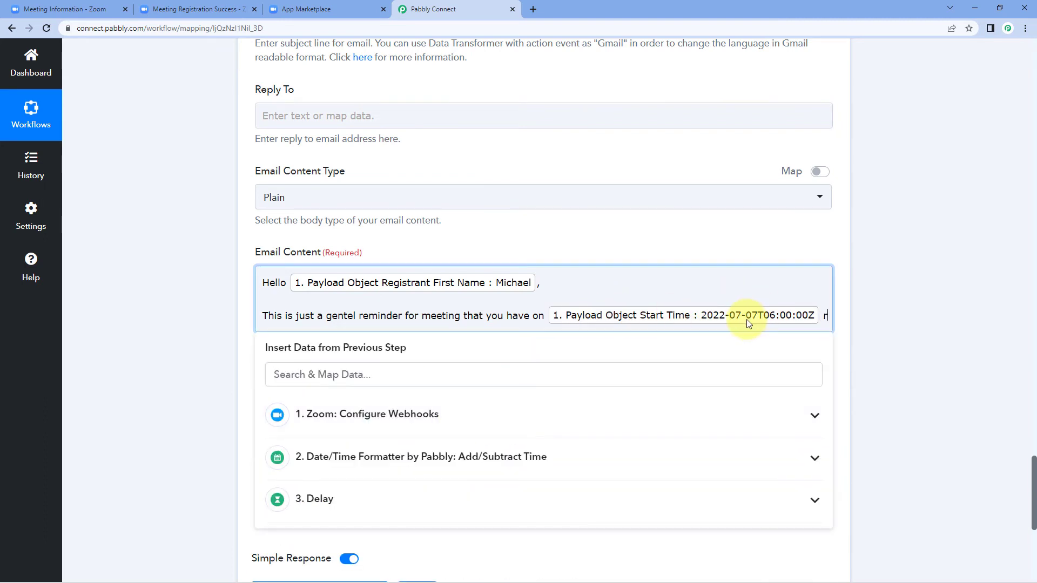
type("regarding")
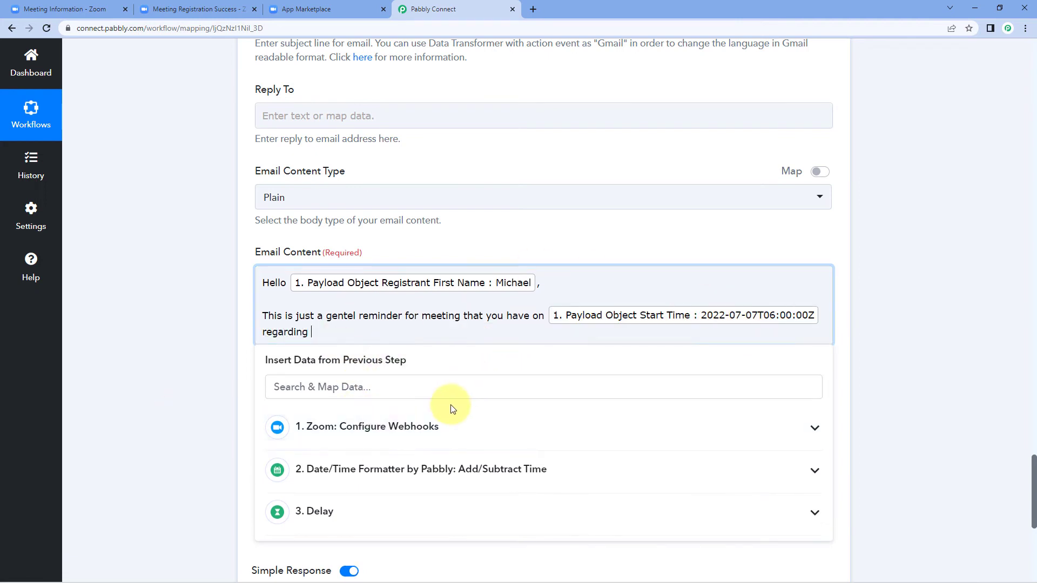
left_click(448, 426)
scroll(442, 448, "down", 3)
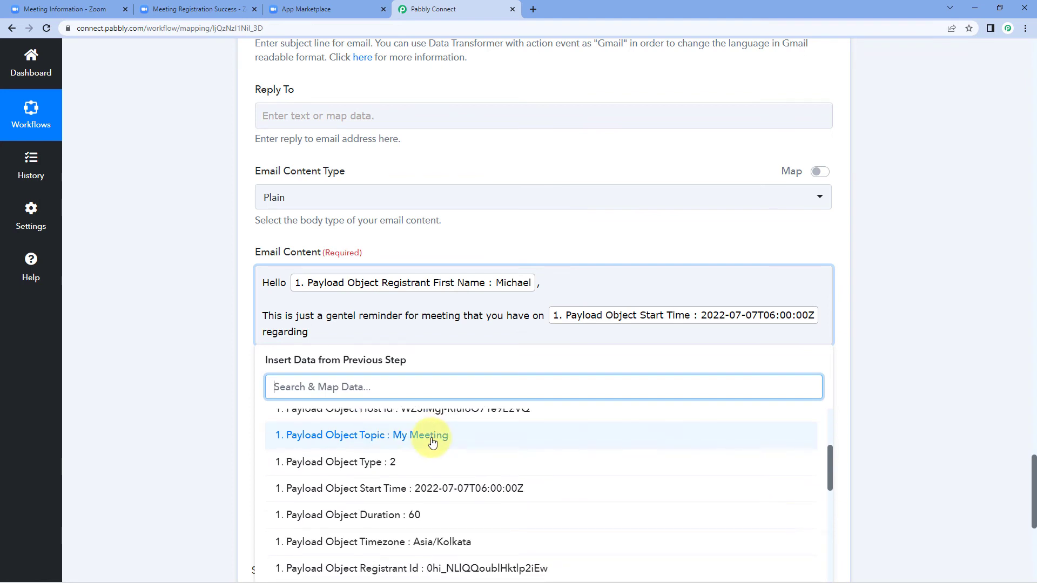
left_click(432, 442)
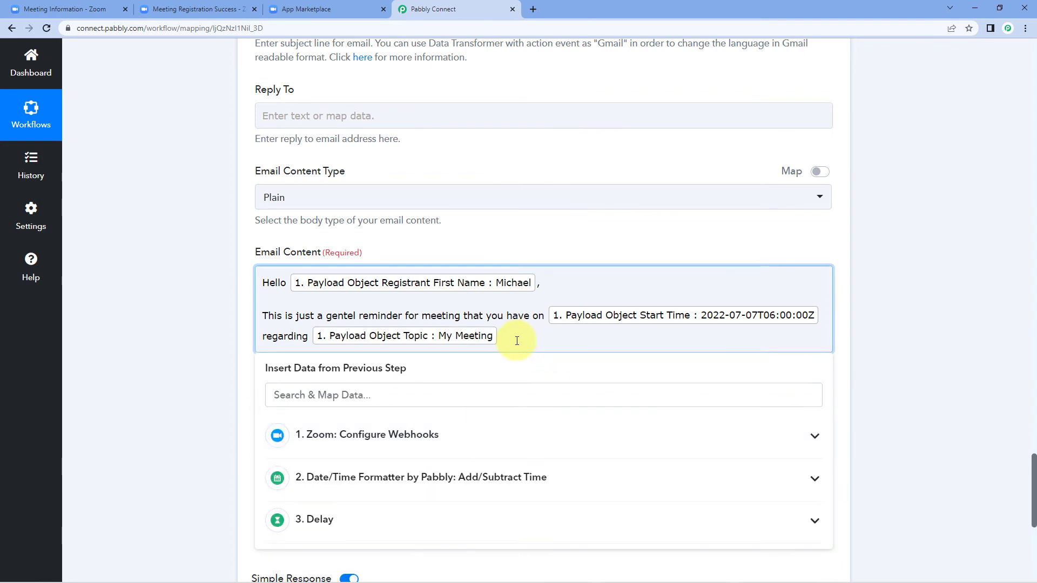
type(".")
key("Return")
Finish the body with 'We expect you to be on time.', 'Thank You' and 'Regards'
type("We expect you to be")
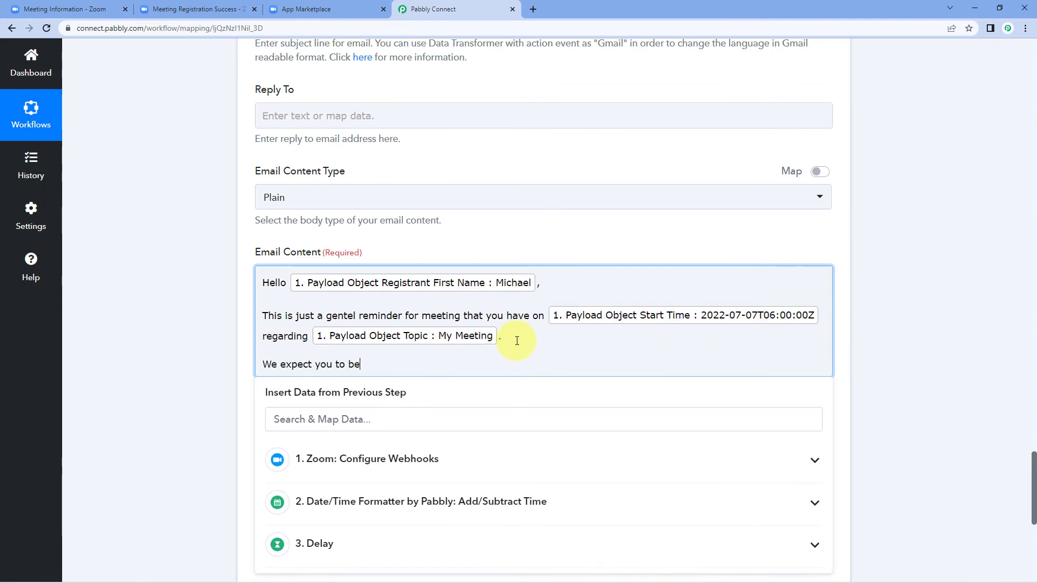
type(" on time.")
key("Return")
key("Return")
type("Thank You")
key("Return")
type("Reg")
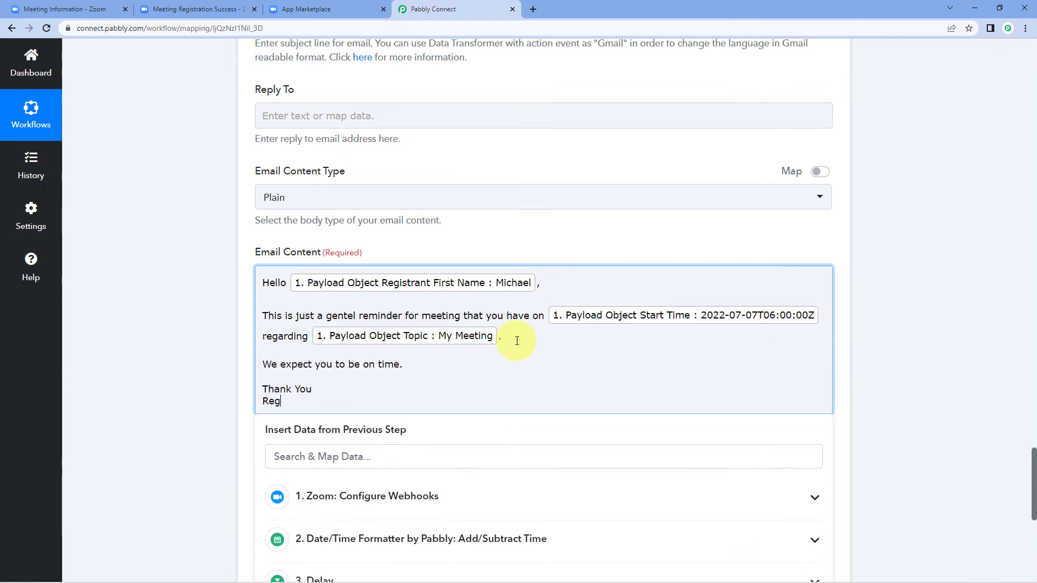
type("ards")
left_click(215, 330)
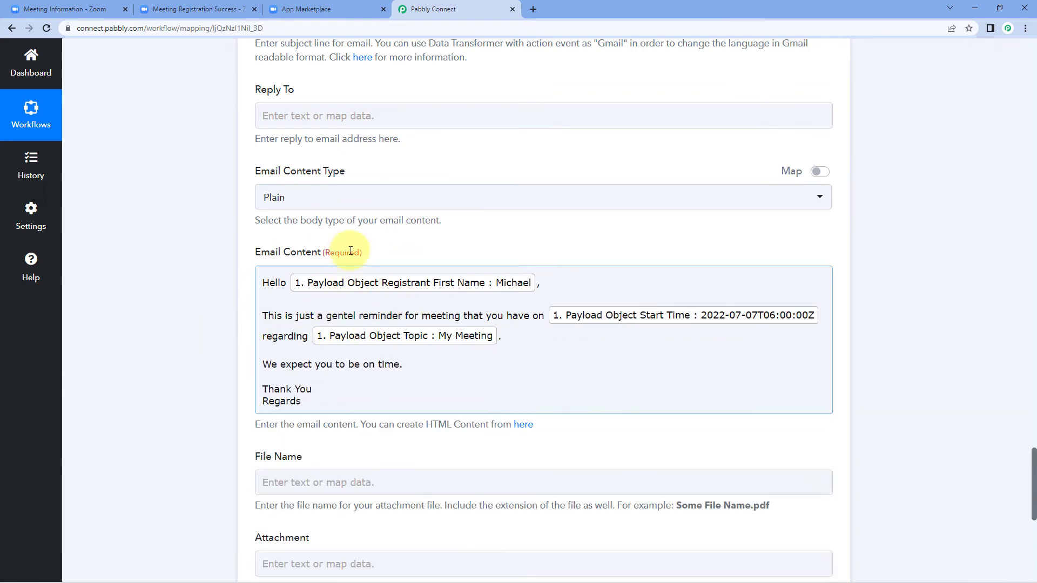
left_click(234, 334)
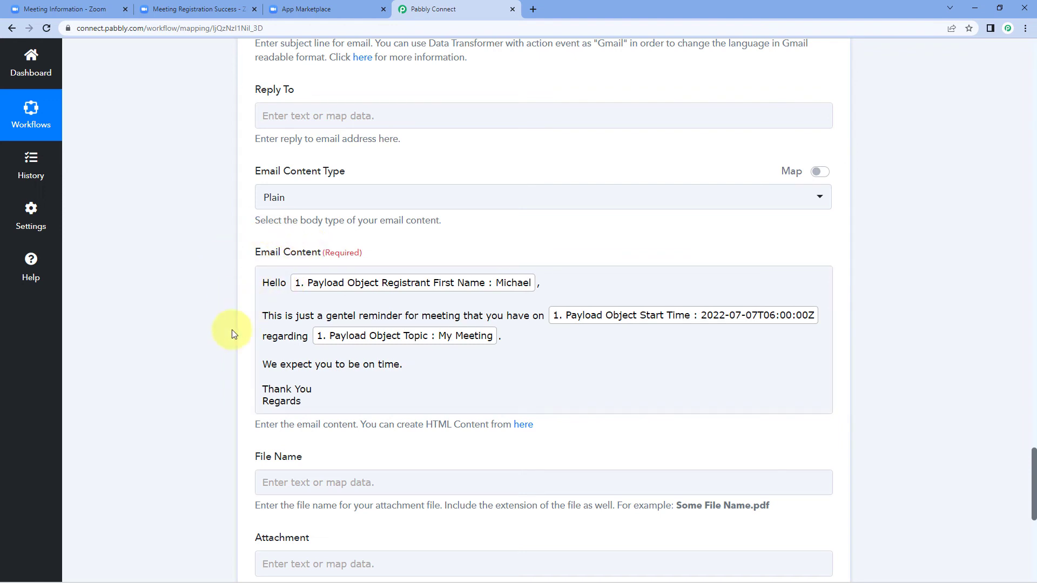
left_click(307, 404)
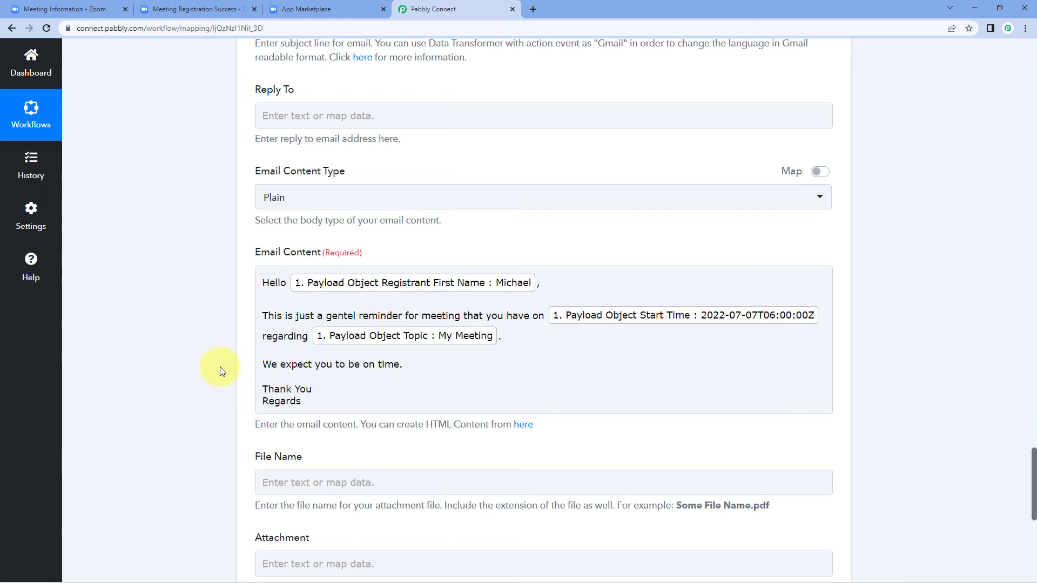
scroll(219, 367, "down", 3)
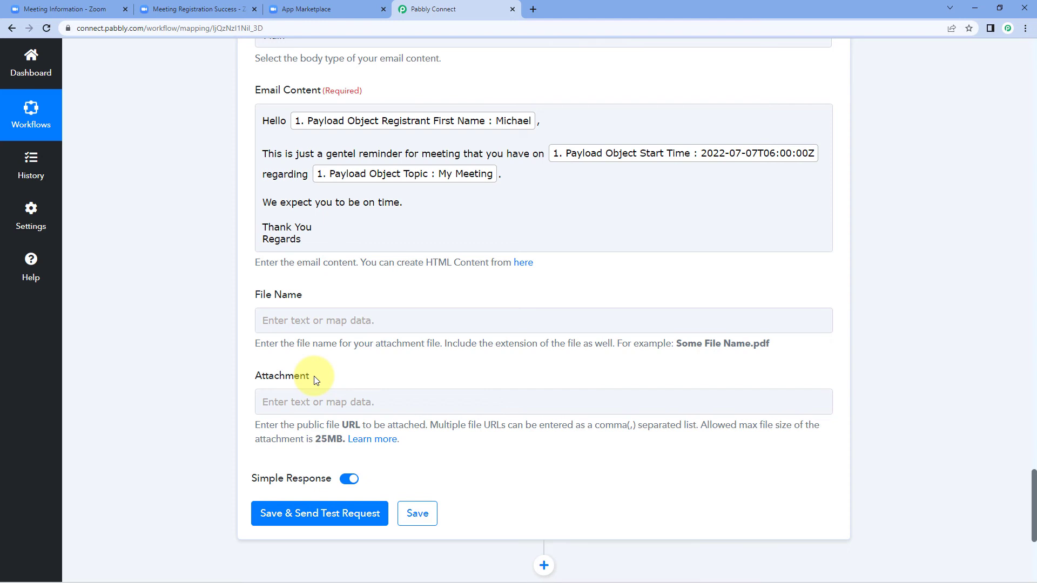
left_click(319, 518)
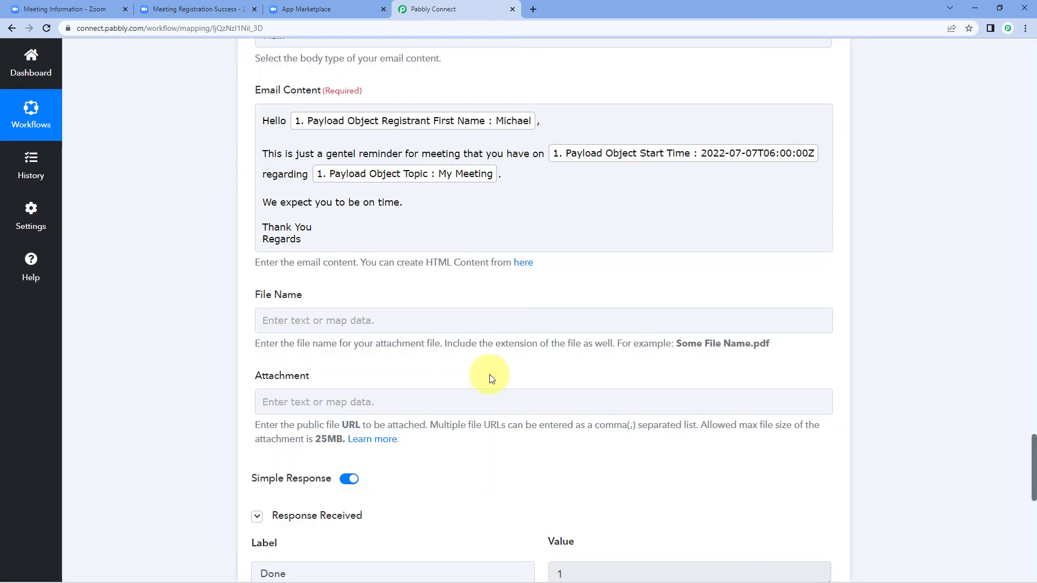
scroll(490, 376, "down", 8)
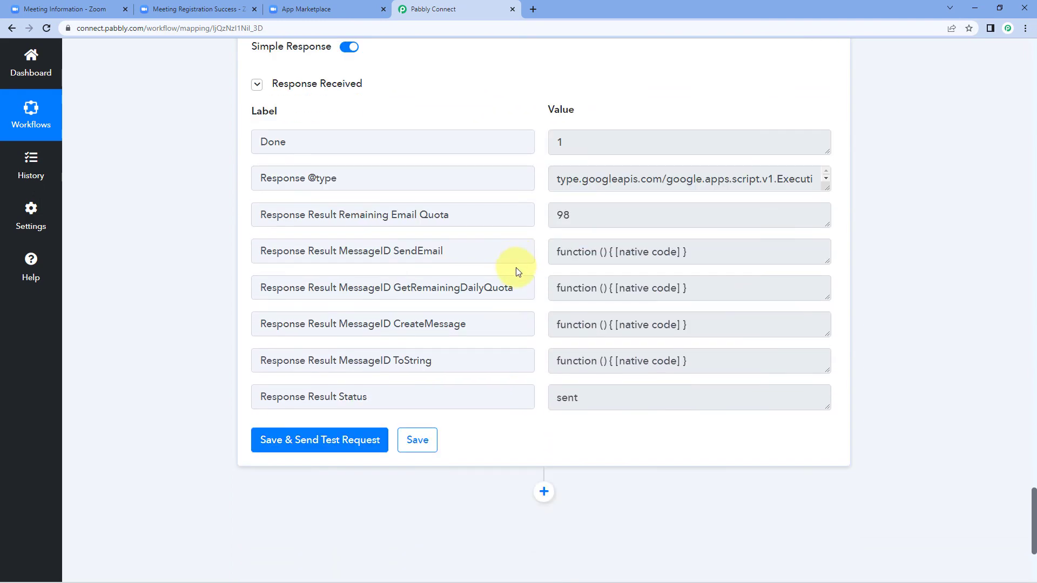
scroll(516, 268, "up", 3)
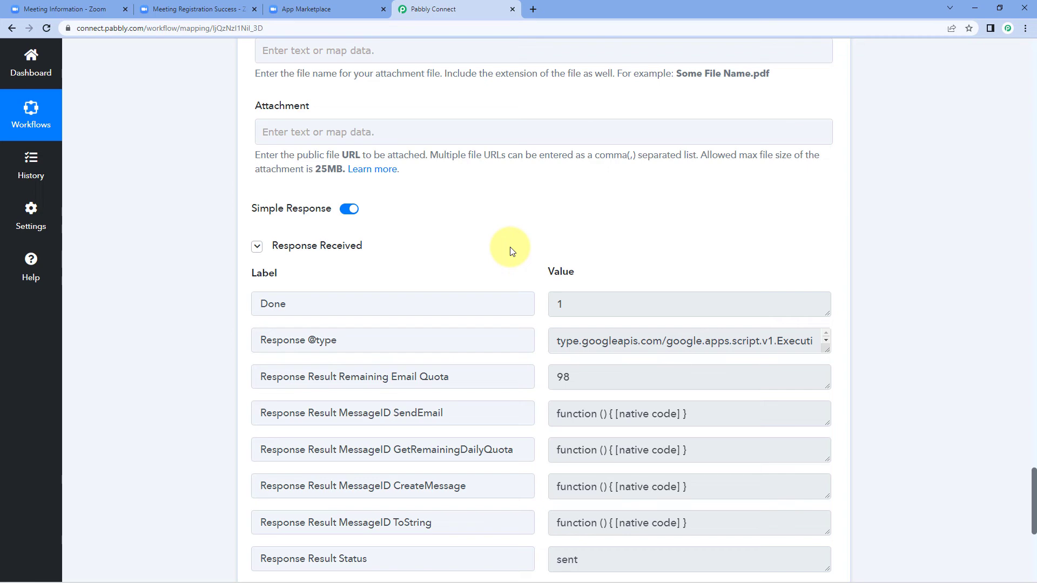
scroll(512, 252, "up", 7)
scroll(238, 187, "up", 6)
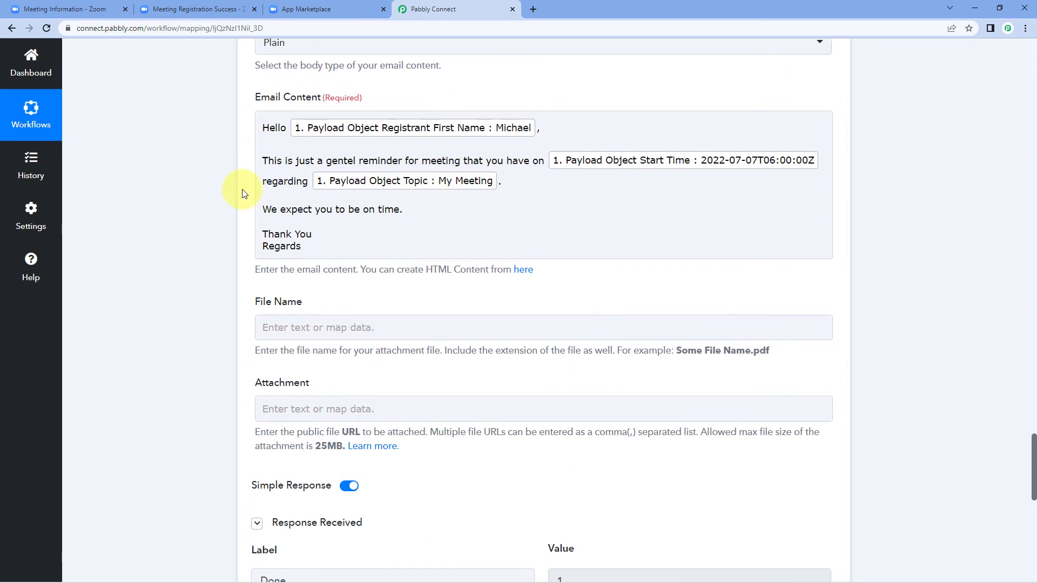
scroll(373, 172, "up", 6)
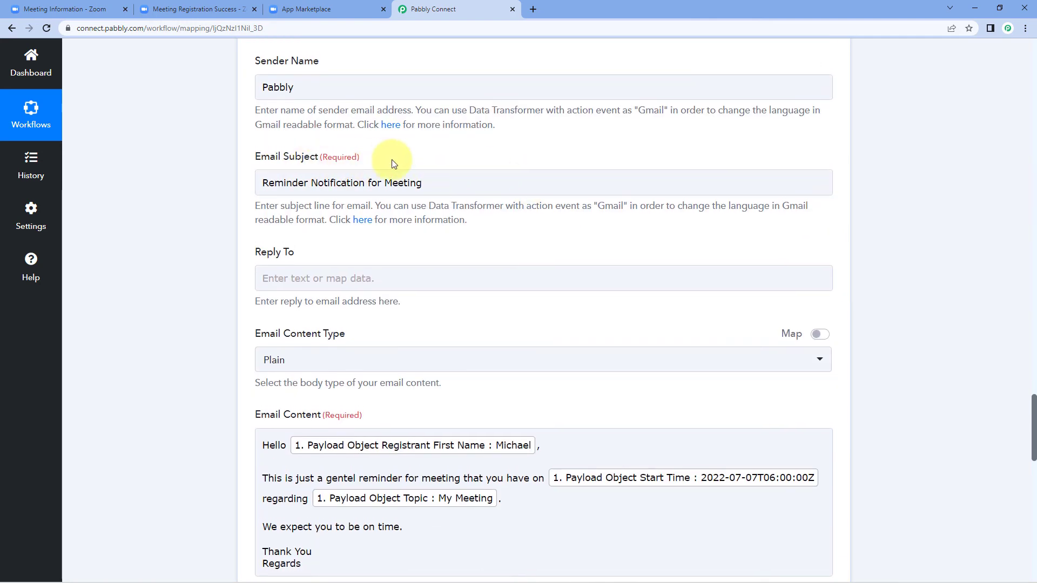
scroll(352, 207, "up", 3)
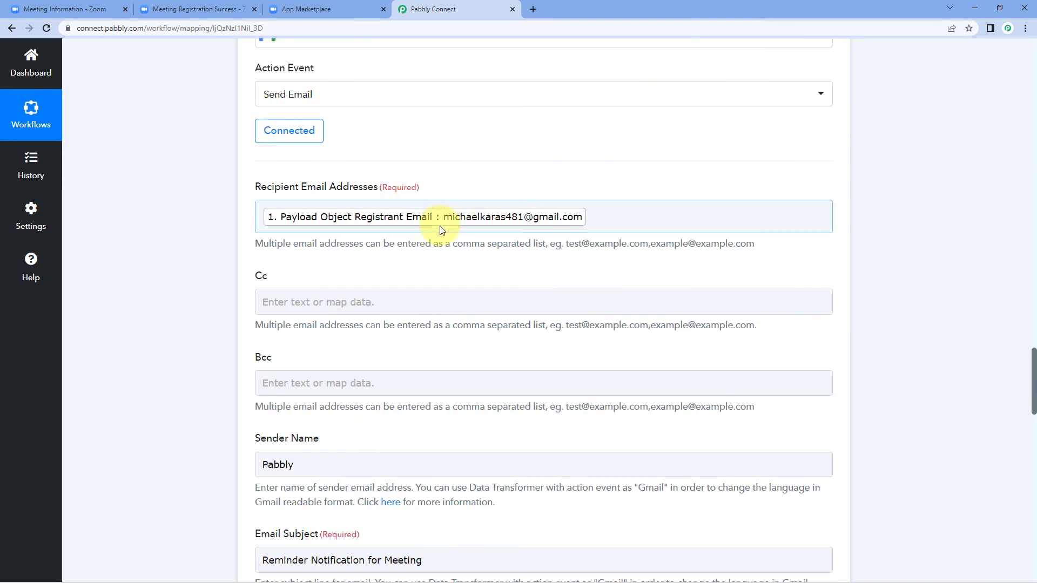
Check the Zoom registration tab, then open Gmail for the registrant's Google account in a new tab
left_click(228, 9)
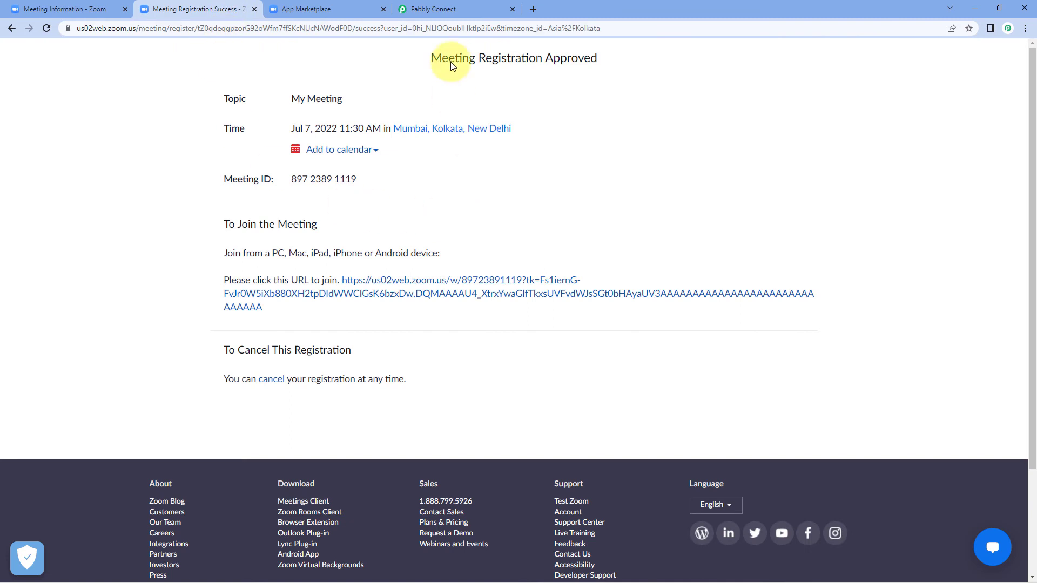
left_click(458, 7)
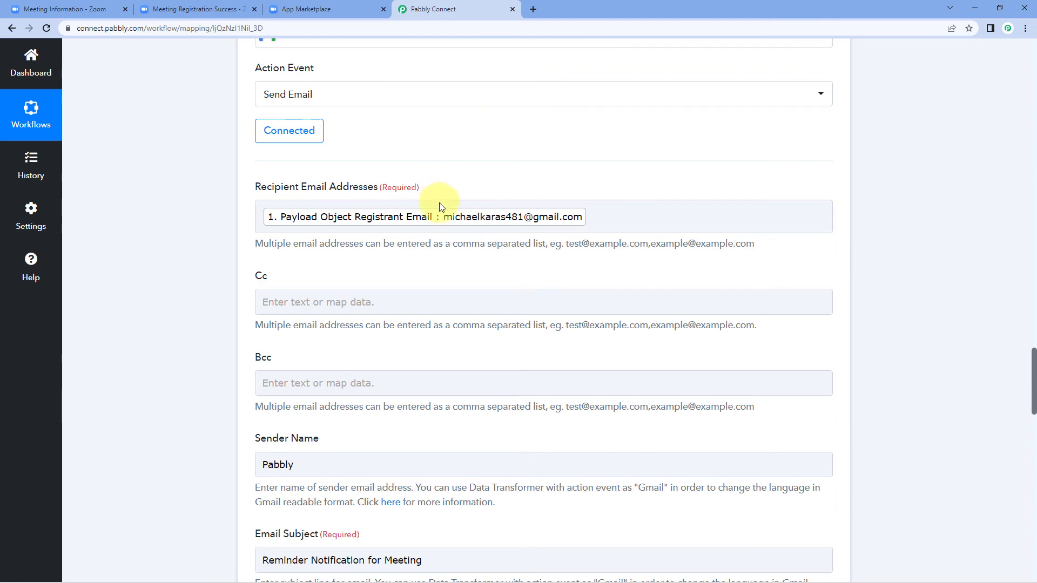
left_click(531, 10)
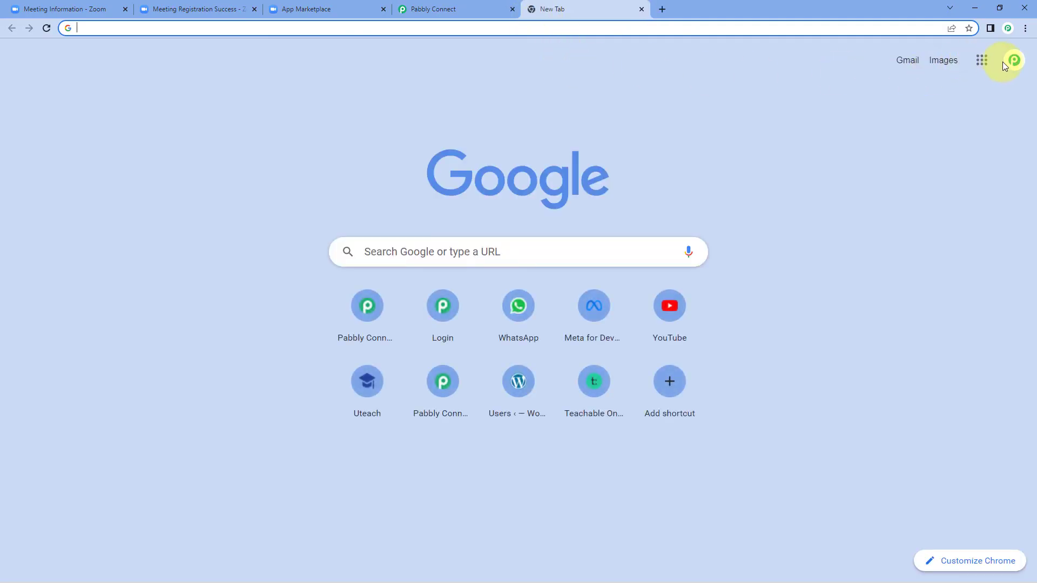
left_click(1006, 64)
left_click(847, 259)
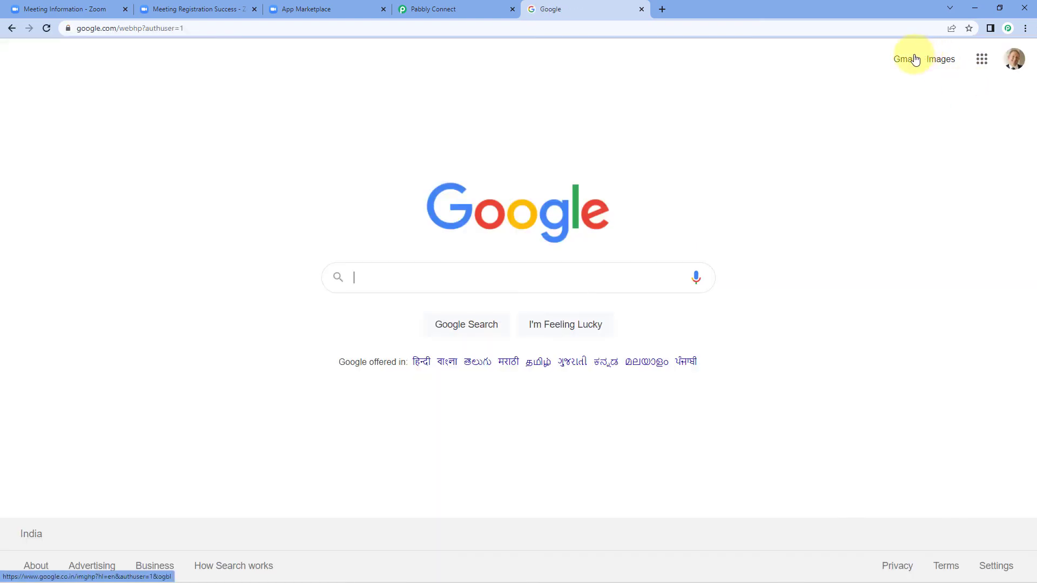
left_click(912, 59)
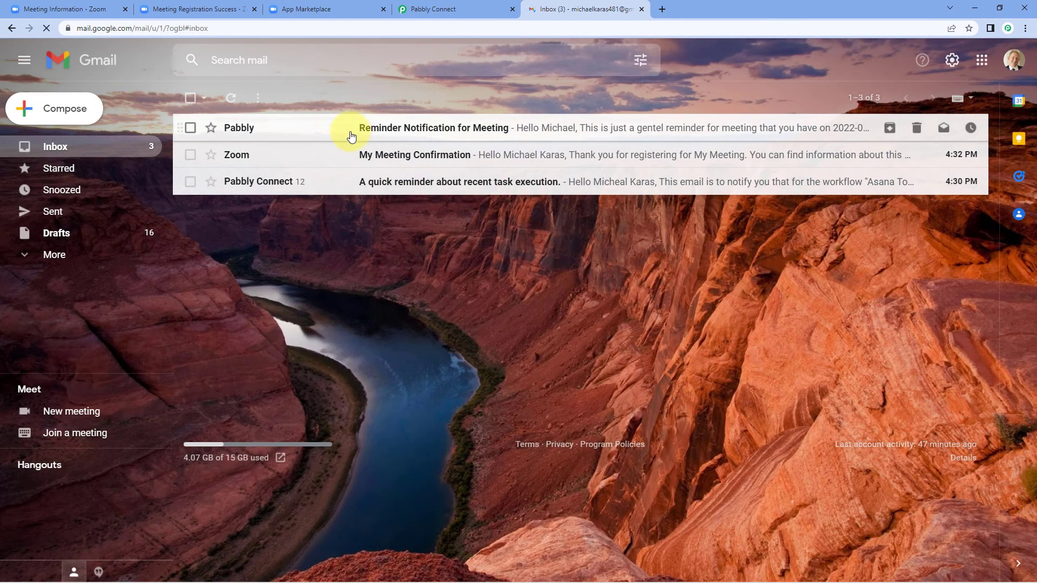
Open the reminder email and highlight its start time 2022-07-07T06:00:00Z and topic My Meeting
left_click(356, 131)
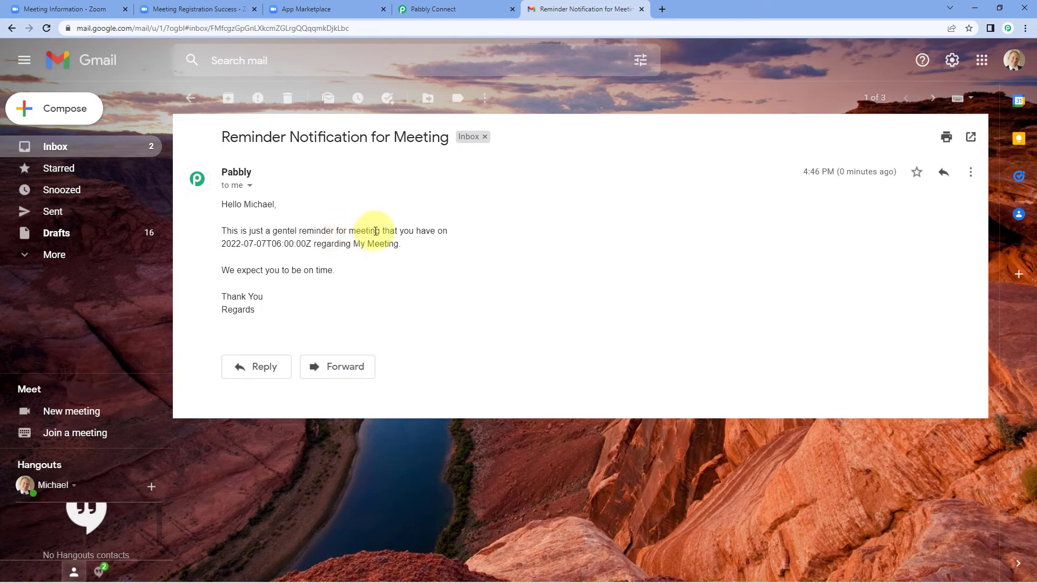
left_click_drag(222, 243, 266, 243)
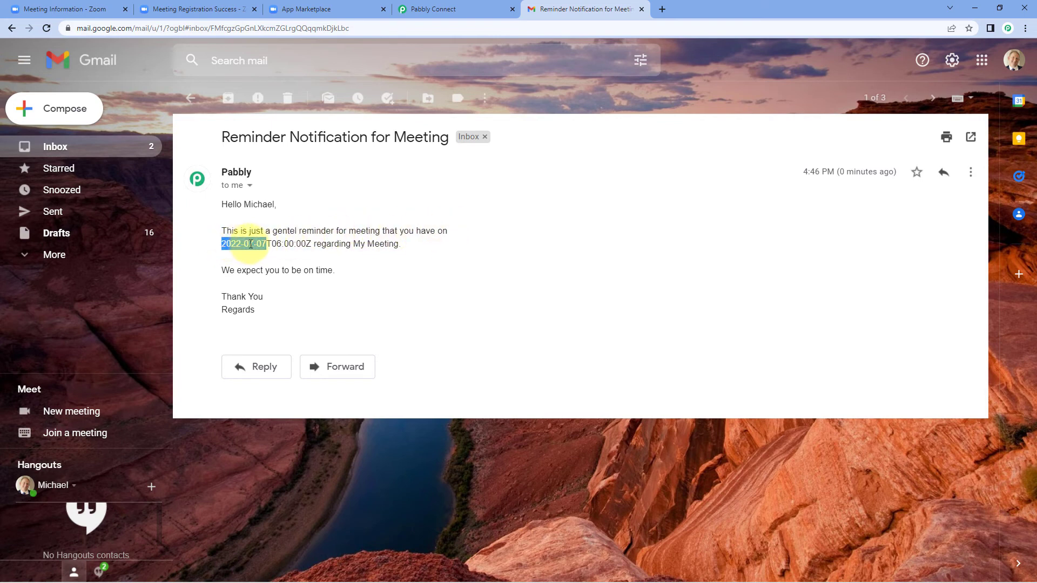
left_click(287, 244)
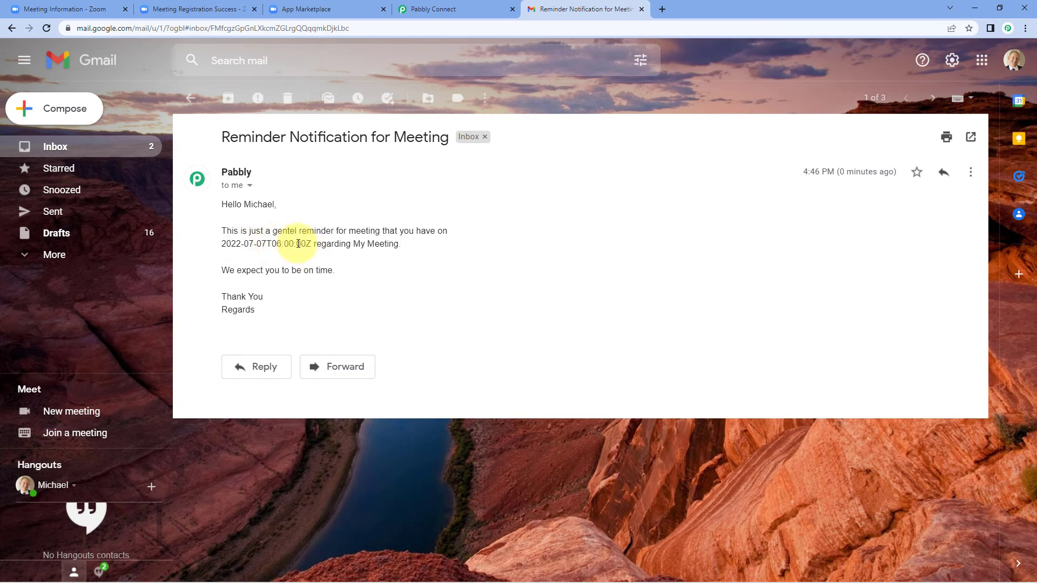
left_click_drag(272, 243, 305, 243)
left_click(349, 244)
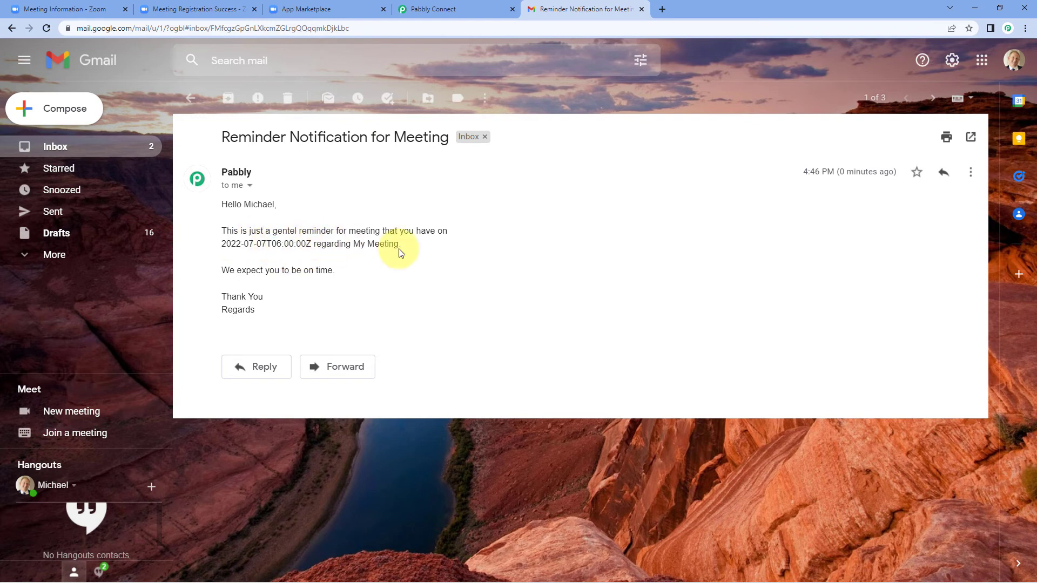
left_click_drag(394, 243, 347, 246)
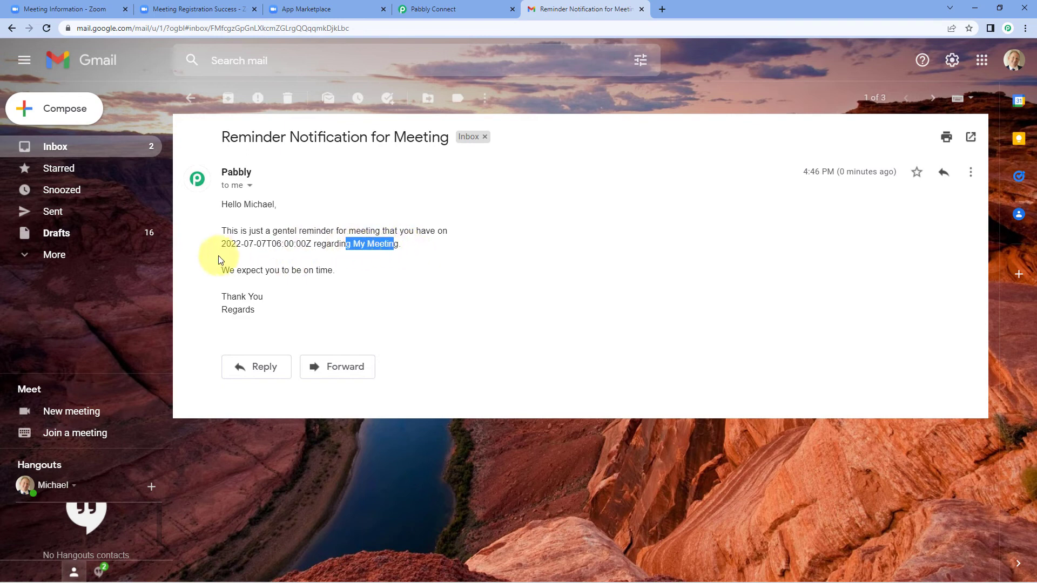
left_click_drag(226, 269, 342, 275)
left_click(273, 294)
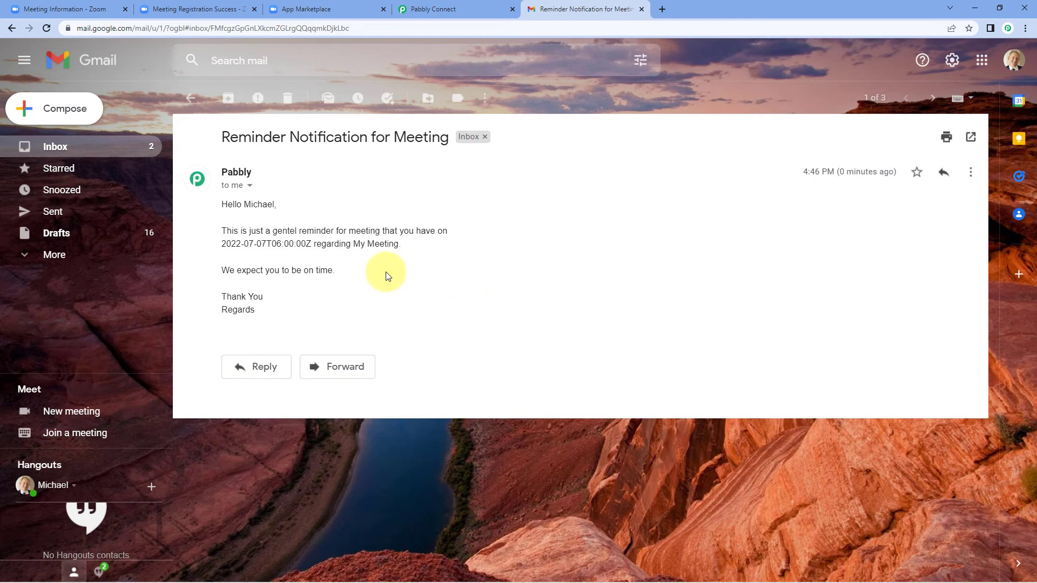
left_click_drag(222, 244, 315, 245)
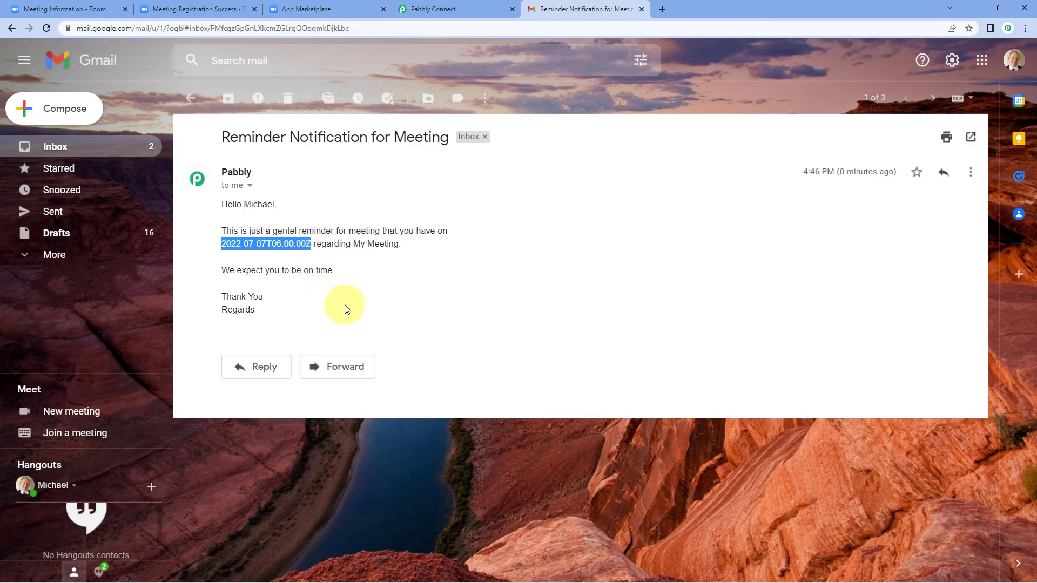
left_click(454, 8)
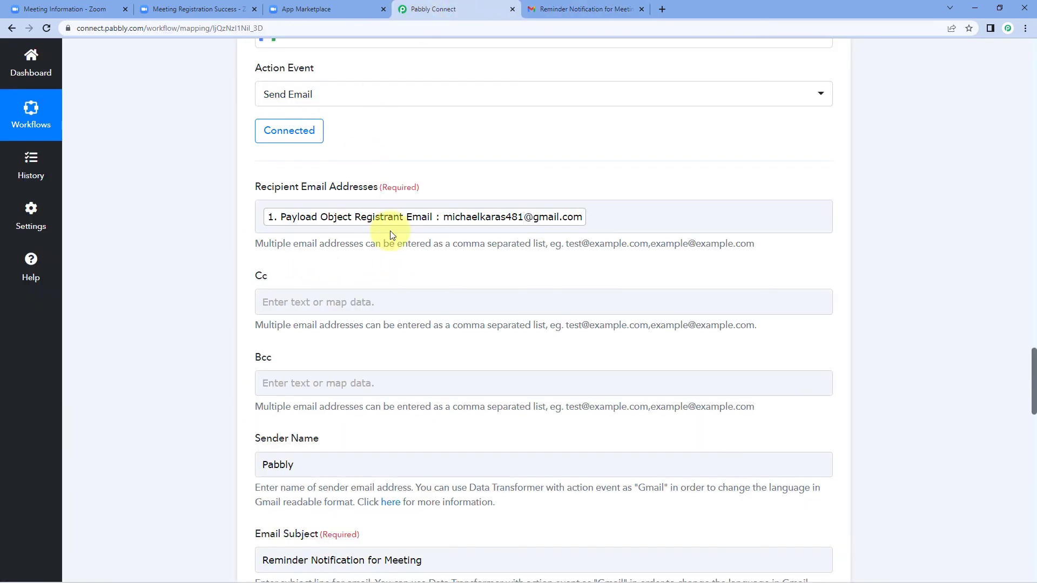
scroll(393, 227, "up", 9)
scroll(500, 270, "up", 12)
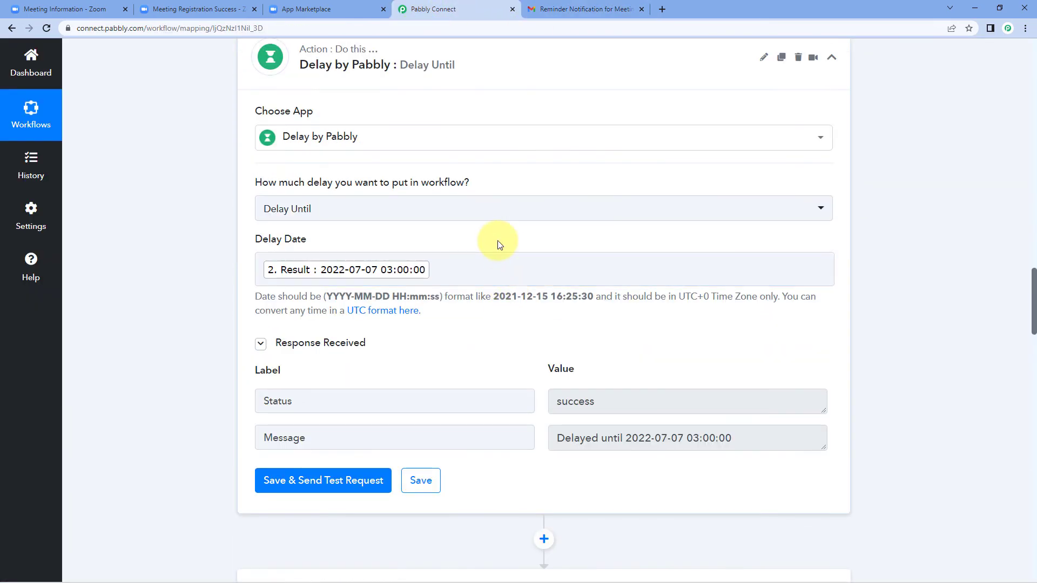
scroll(498, 243, "up", 1)
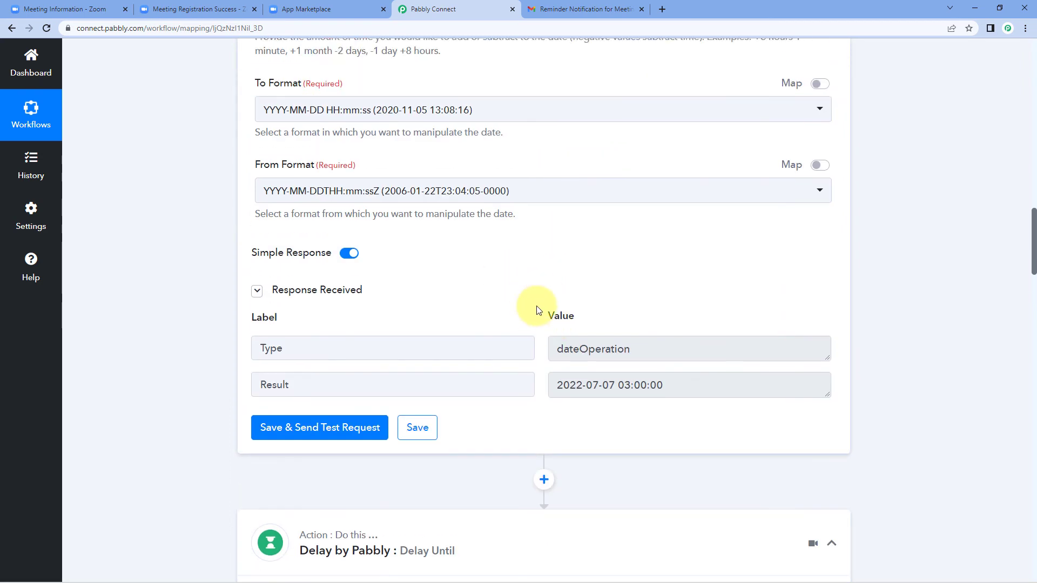
scroll(527, 286, "down", 4)
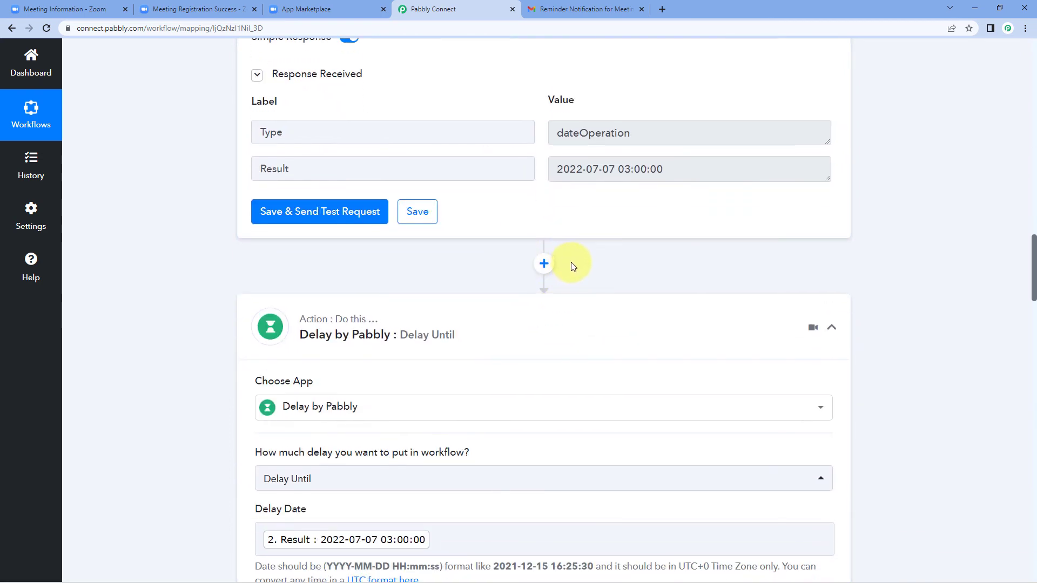
Insert a Date/Time Formatter step above Delay Until using the Format Date with Time Zone event, and connect it
left_click(544, 265)
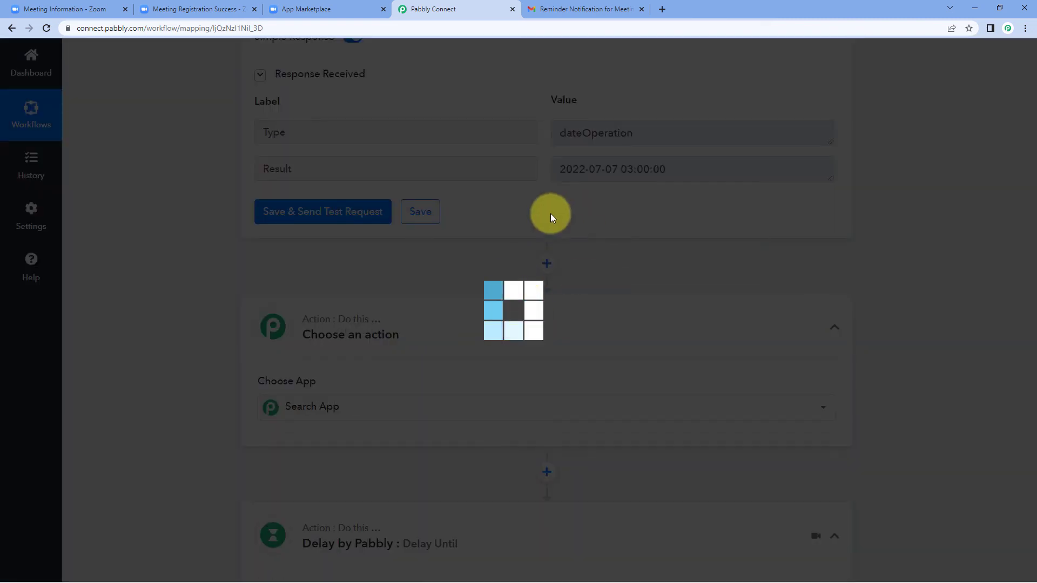
scroll(482, 278, "down", 2)
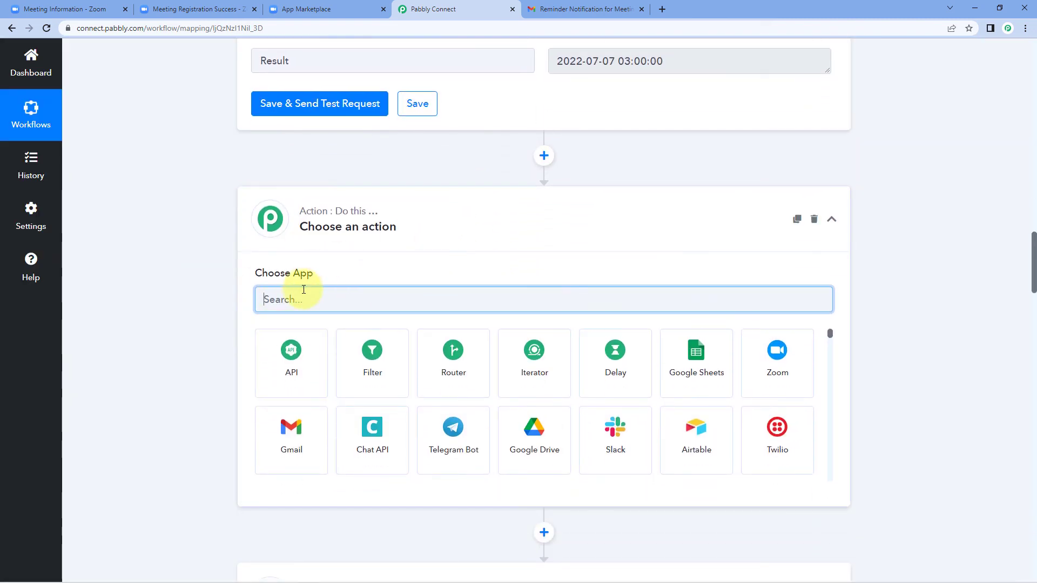
type("Date")
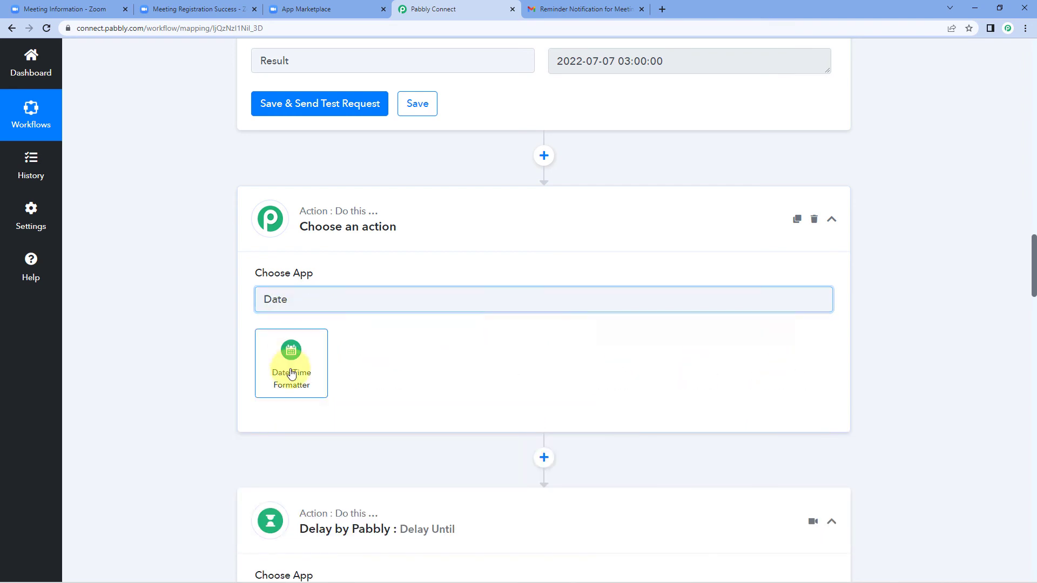
left_click(291, 372)
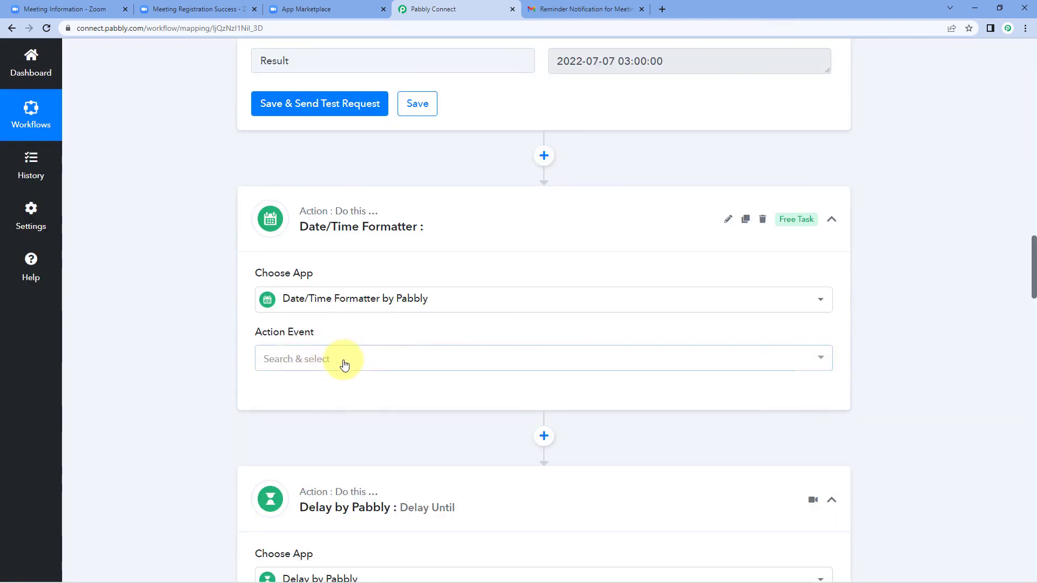
scroll(345, 357, "down", 2)
left_click(343, 249)
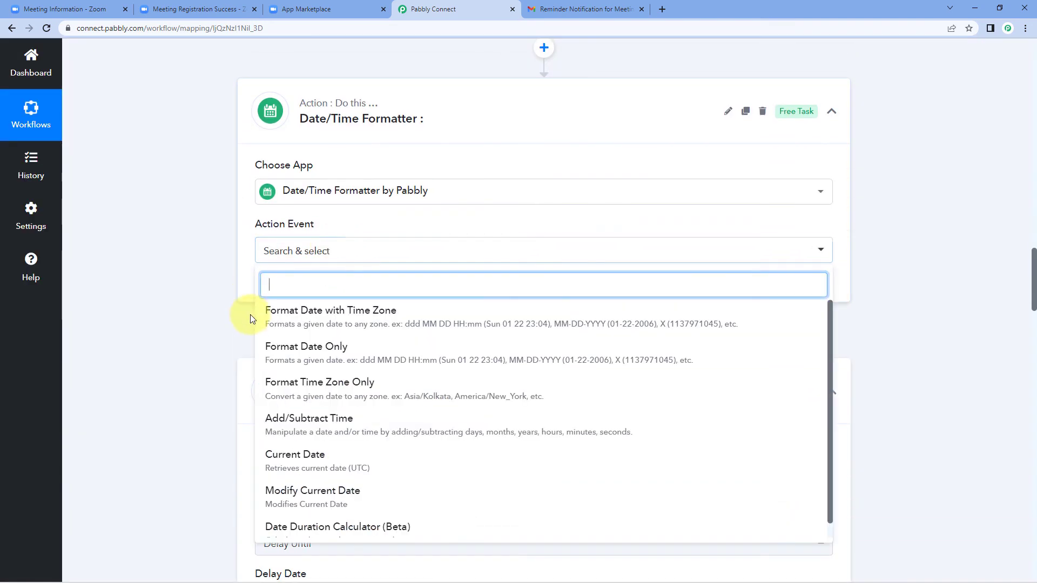
scroll(250, 314, "down", 1)
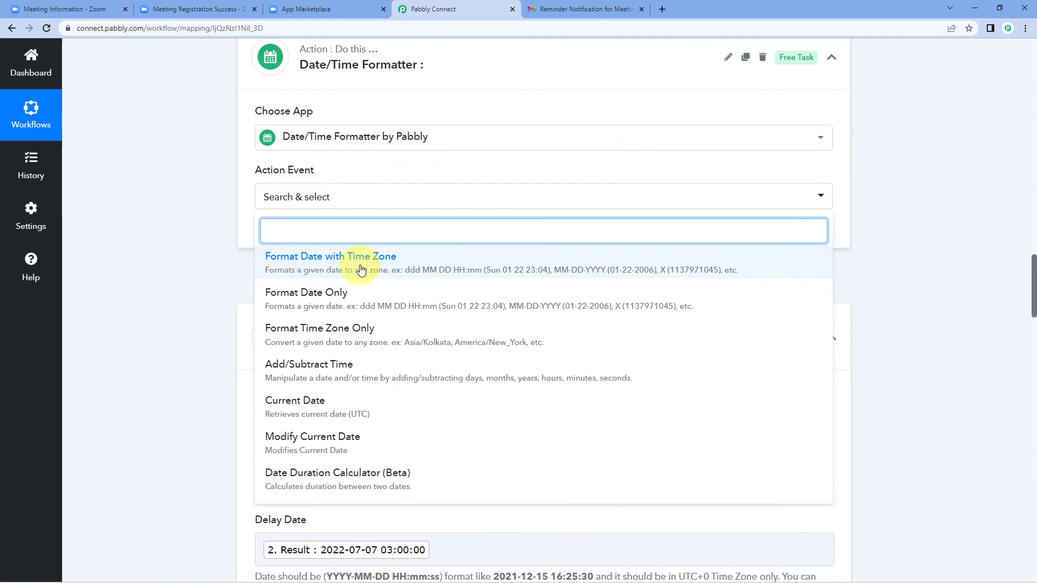
left_click(361, 268)
left_click(289, 229)
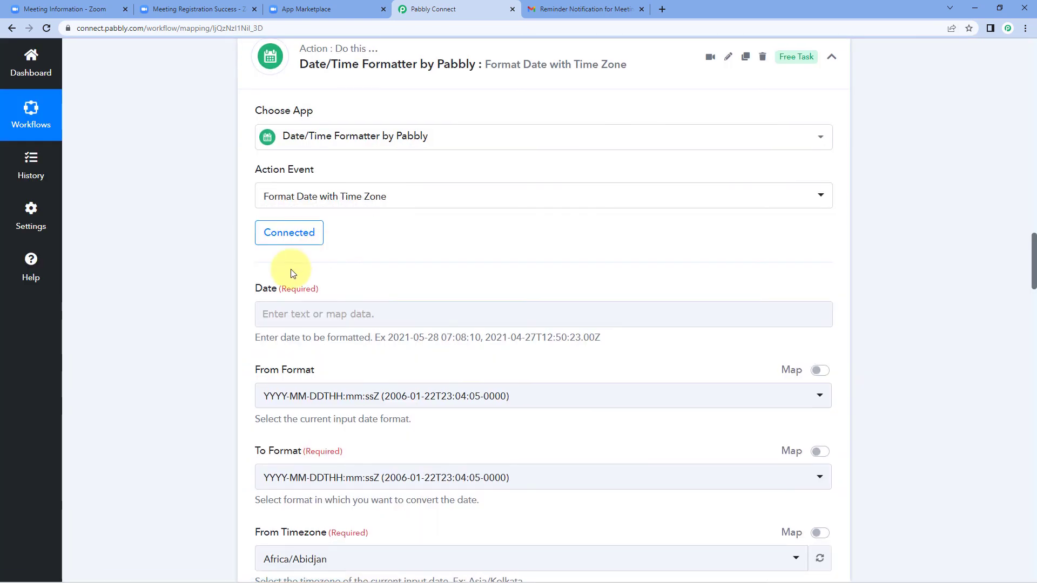
Map the Zoom meeting's Start Time into the formatter's Date field
scroll(291, 269, "down", 2)
left_click(329, 212)
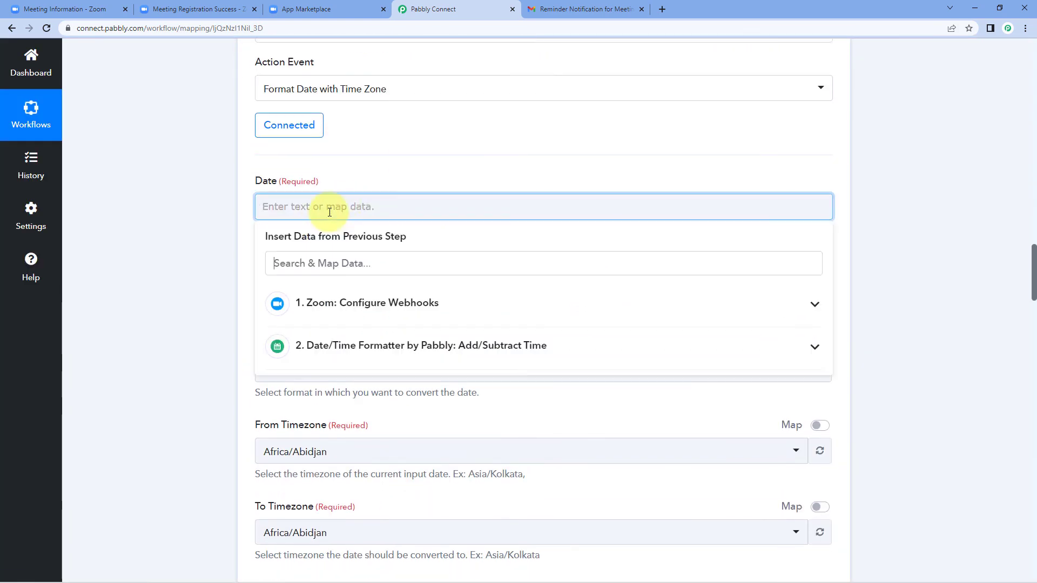
left_click(363, 305)
scroll(370, 344, "down", 3)
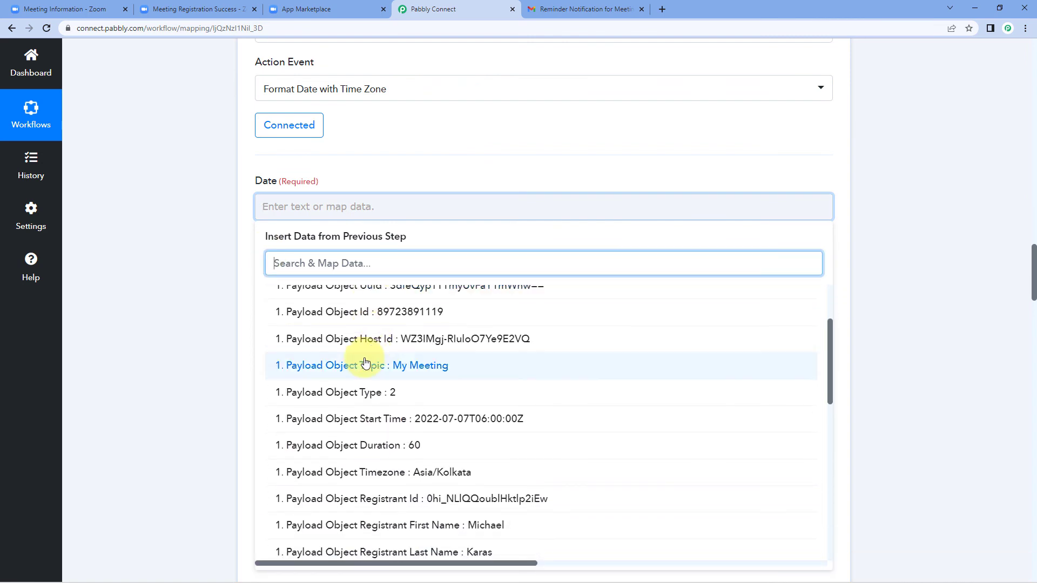
left_click(392, 425)
left_click(212, 266)
scroll(463, 238, "down", 1)
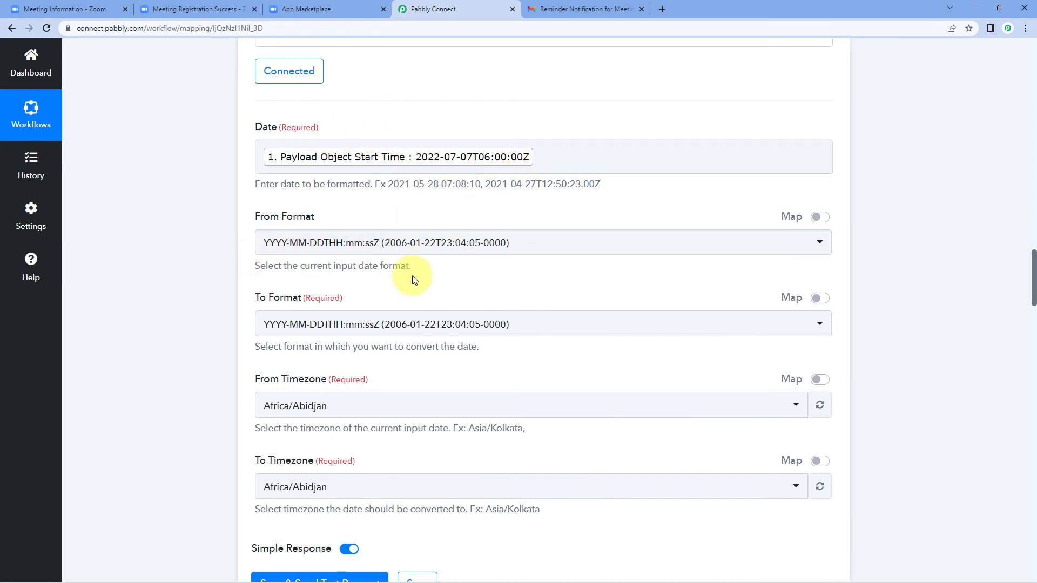
scroll(414, 279, "down", 2)
Set the output format to DD.MM.YYYY HH:mm
left_click(360, 217)
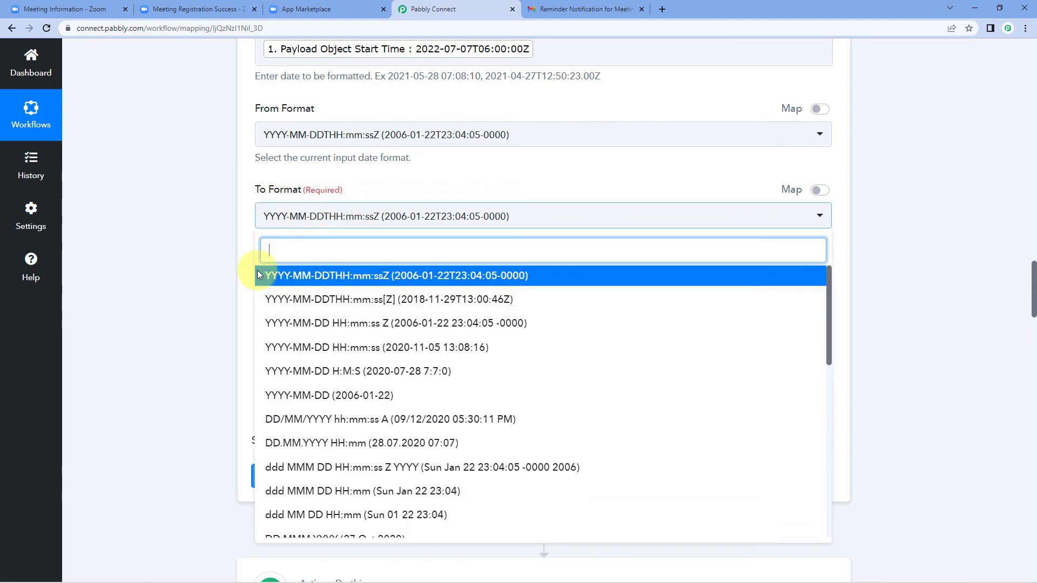
scroll(351, 314, "down", 3)
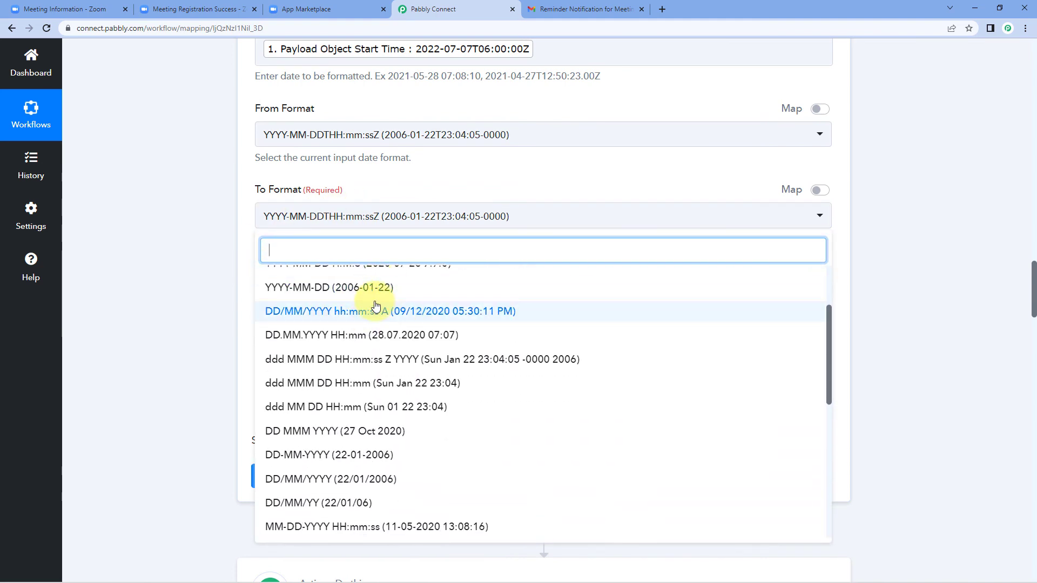
scroll(346, 330, "down", 1)
scroll(319, 356, "up", 1)
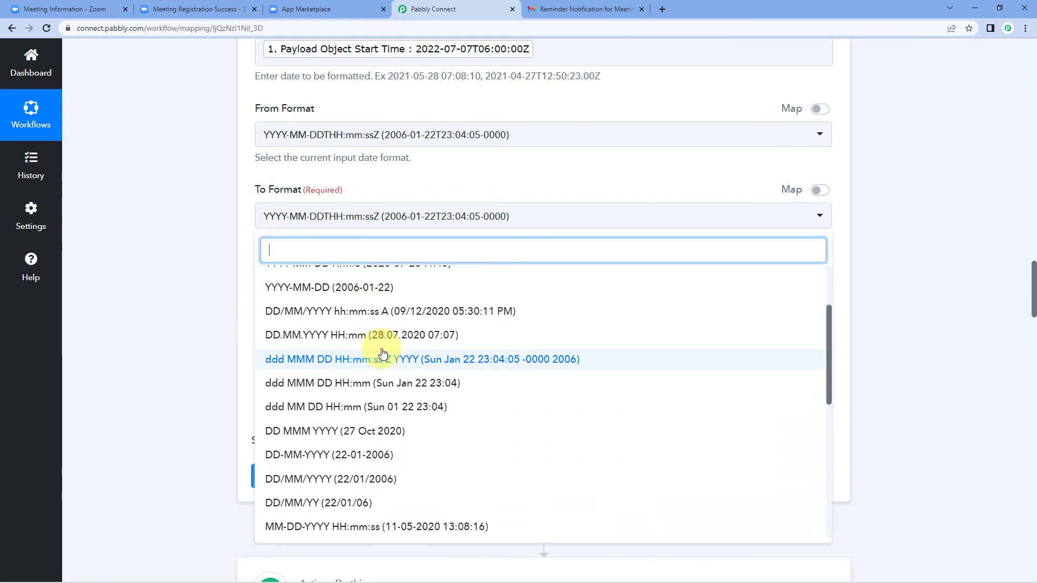
left_click(281, 337)
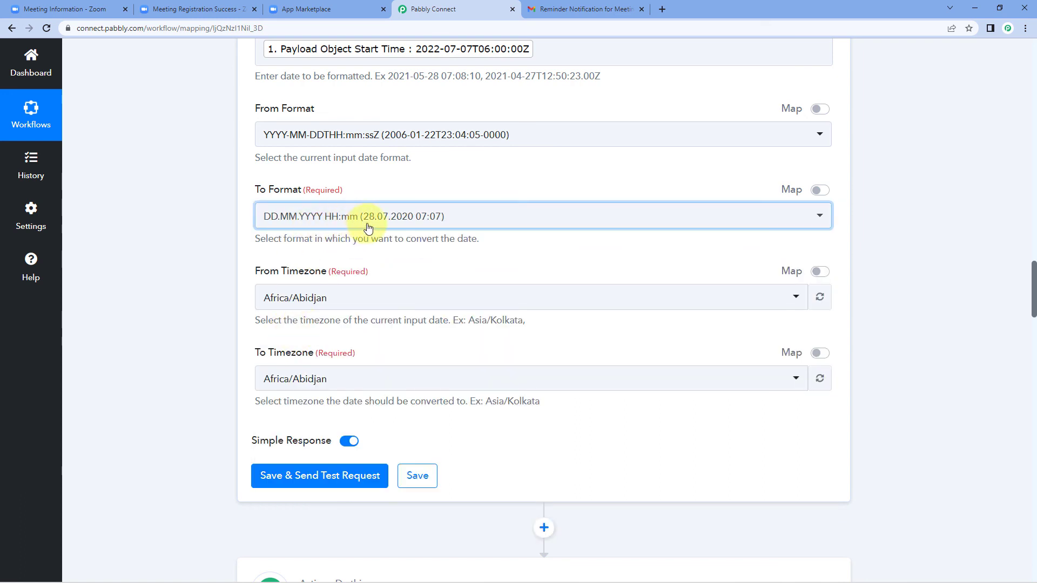
Convert from Etc/UTC to Asia/Kolkata, then save and send a test request
scroll(281, 268, "down", 1)
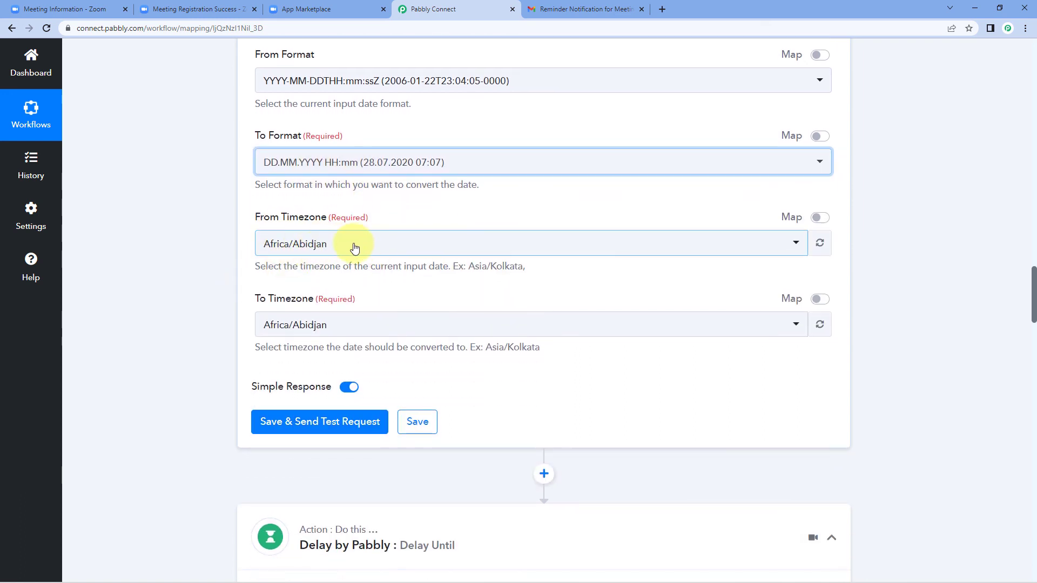
left_click(353, 248)
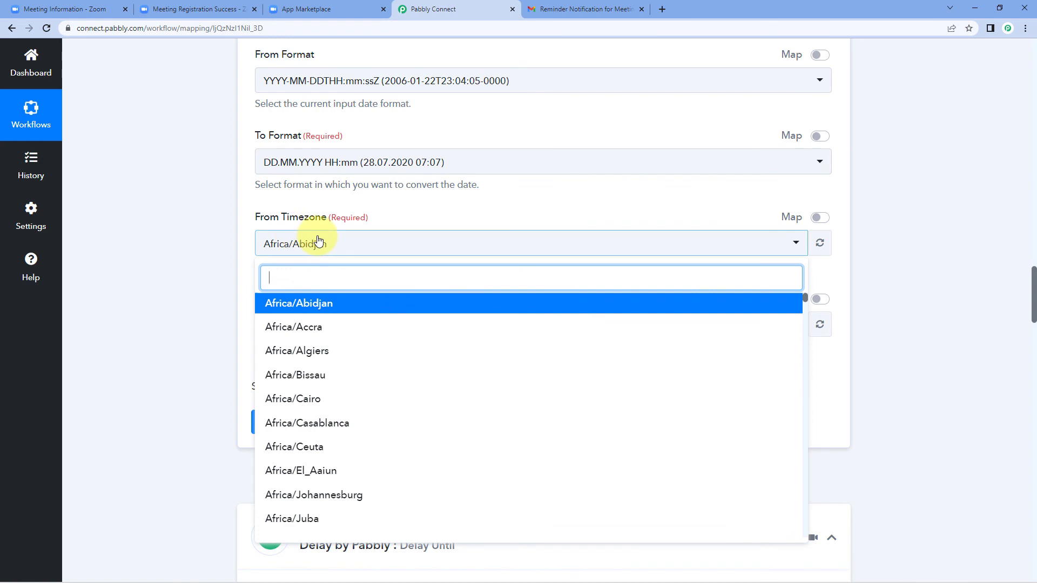
type("u")
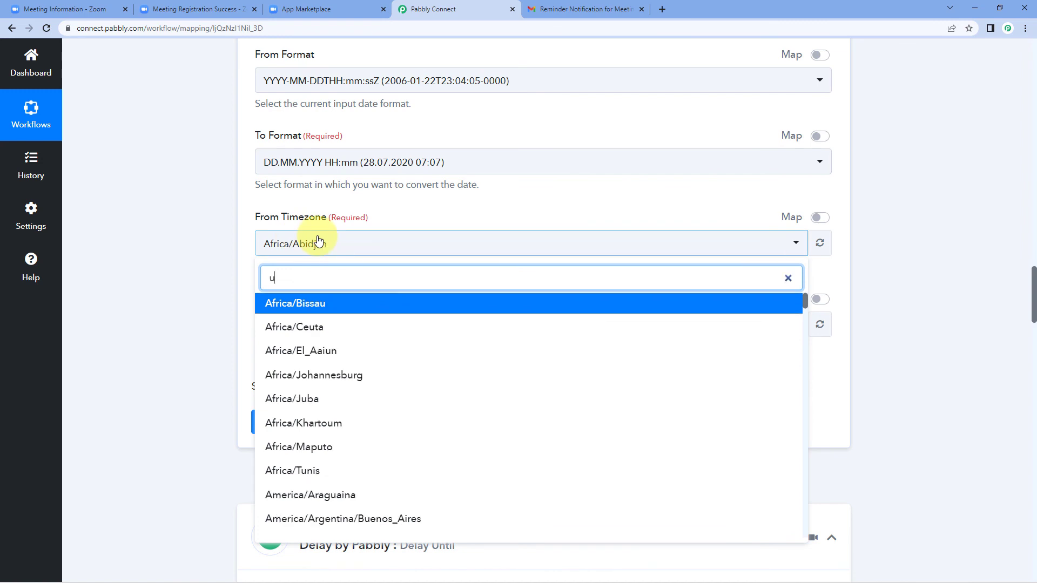
type("tc")
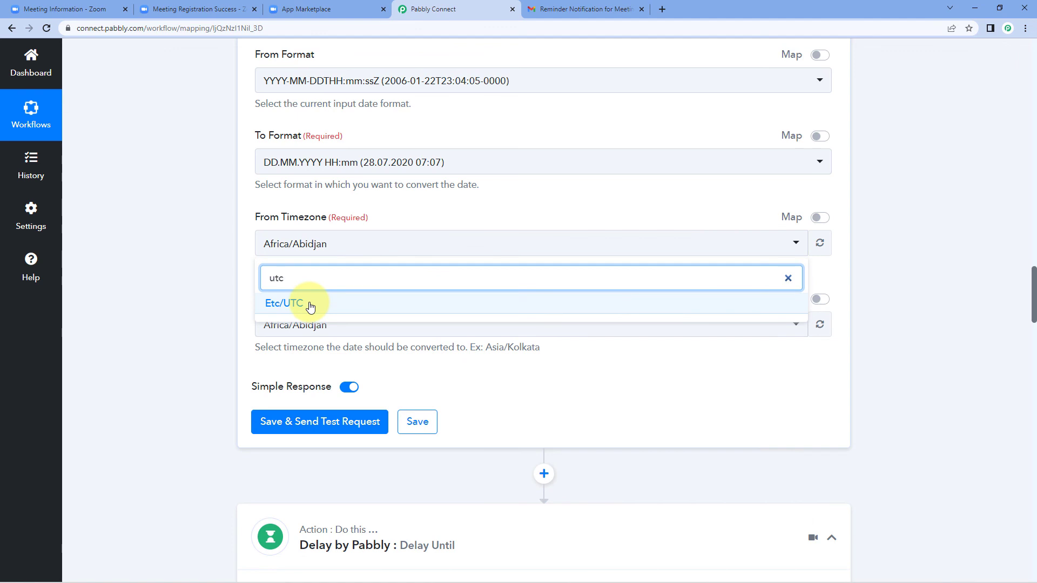
left_click(307, 302)
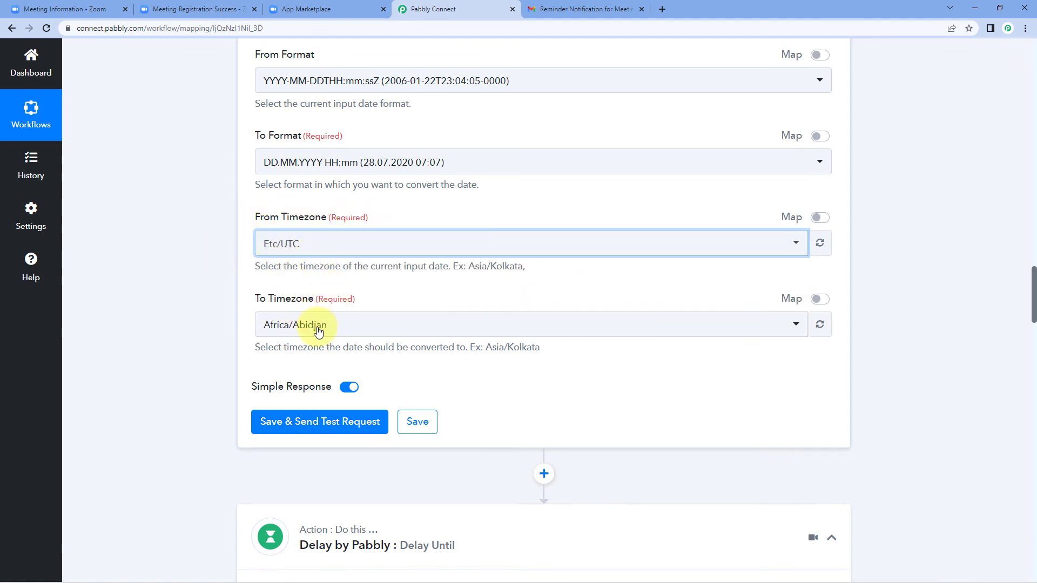
left_click(337, 325)
type("kol")
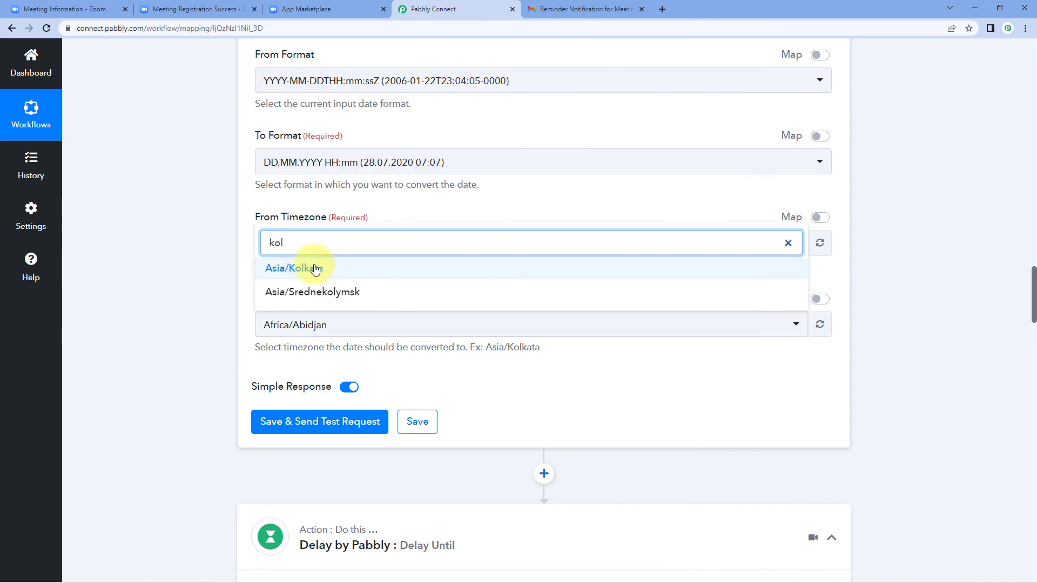
left_click(307, 268)
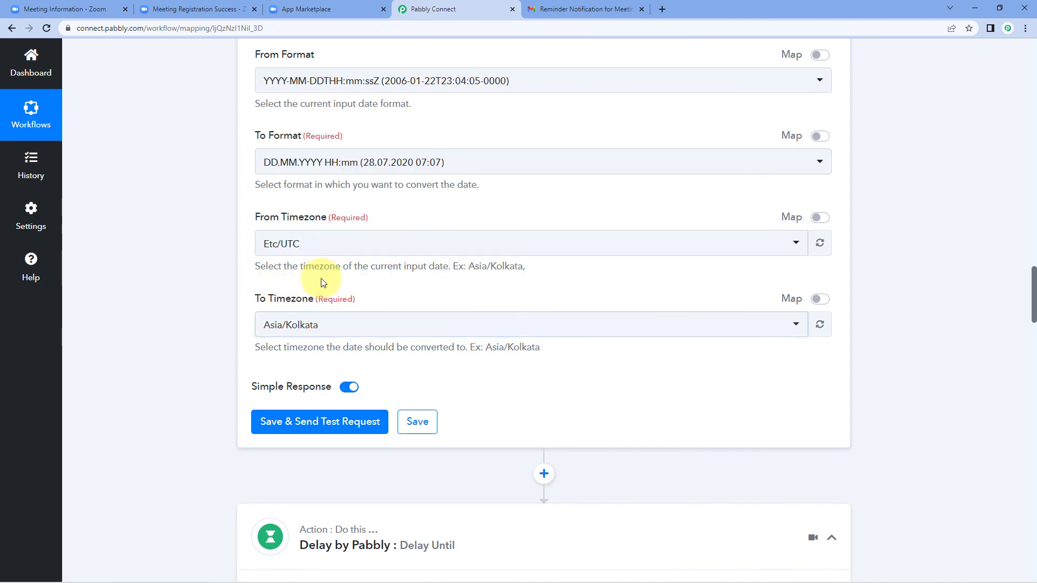
left_click(344, 426)
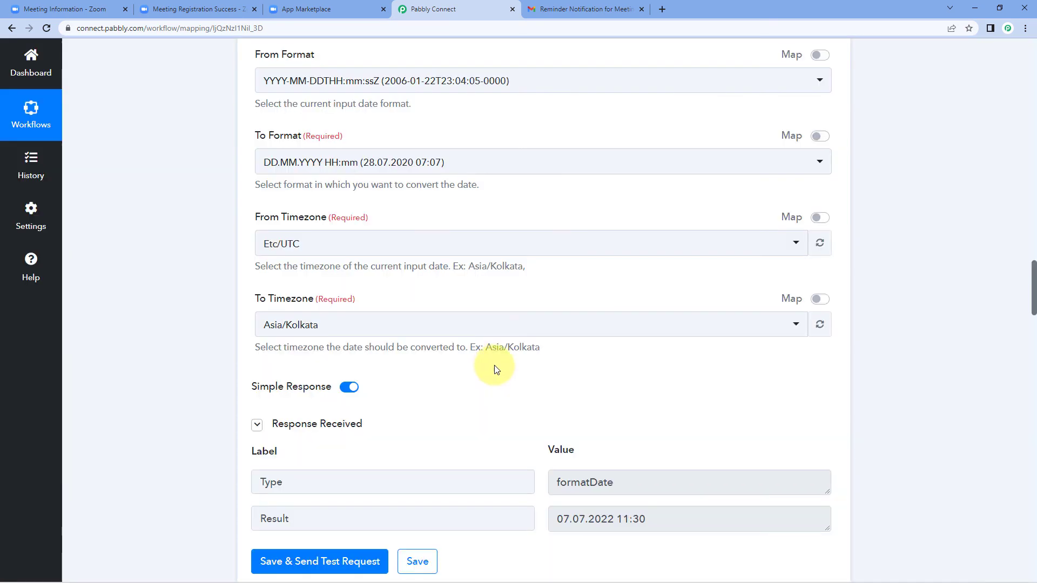
Highlight the test Result 07.07.2022 11:30 to confirm the converted start time
scroll(494, 365, "down", 2)
left_click_drag(558, 412, 637, 410)
left_click(591, 422)
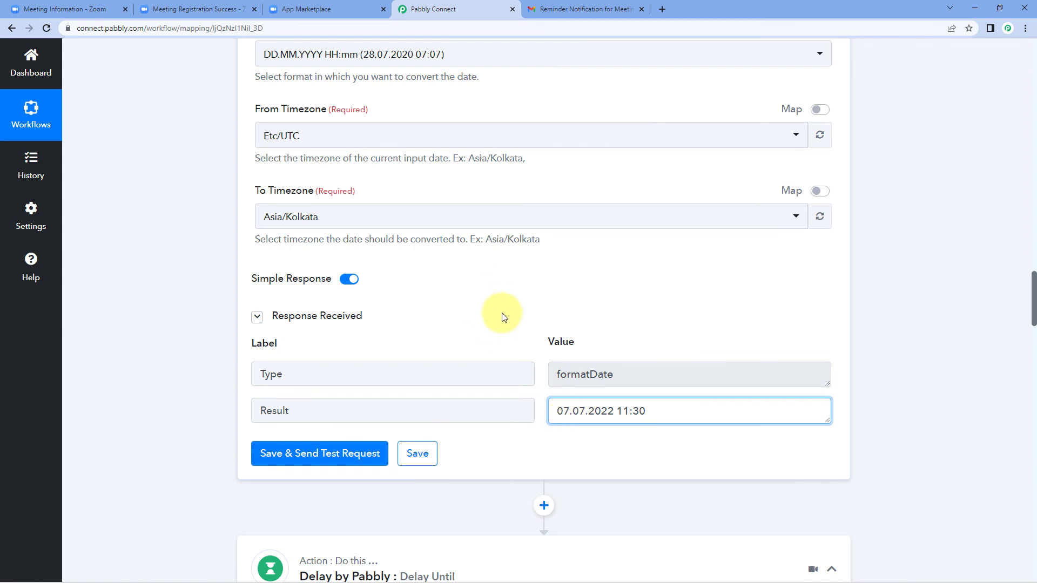
left_click_drag(558, 411, 612, 412)
left_click(627, 335)
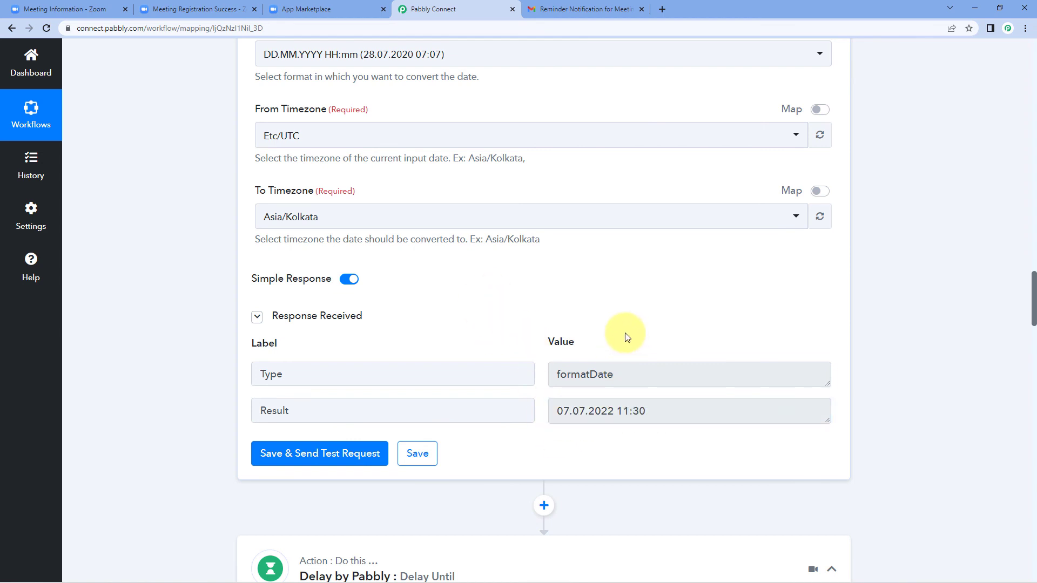
left_click_drag(645, 410, 539, 338)
left_click(537, 336)
scroll(535, 333, "down", 15)
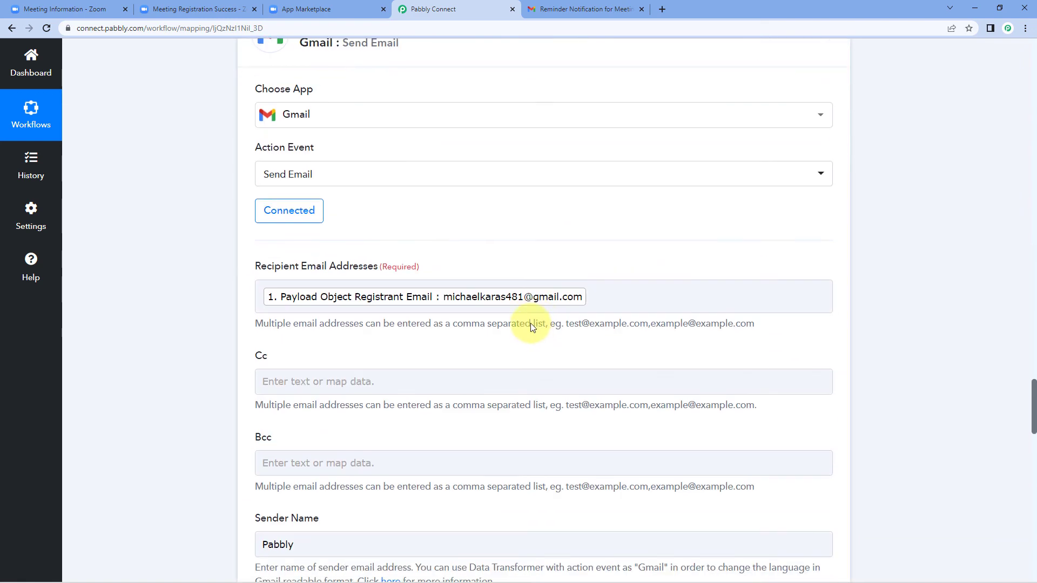
Review the Gmail Send Email fields, then collapse the Gmail and Zoom trigger cards
scroll(451, 354, "down", 6)
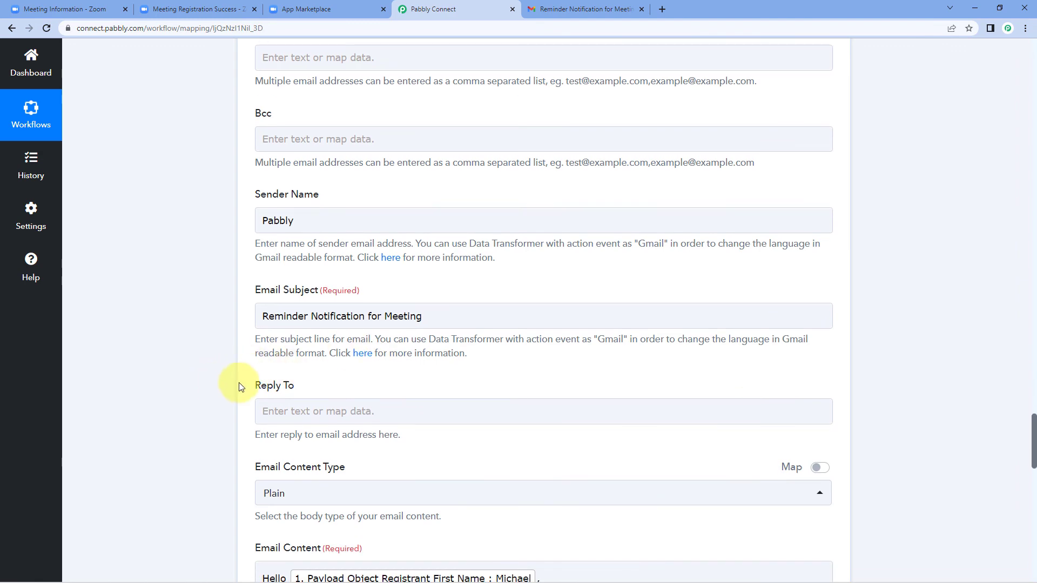
scroll(232, 384, "up", 3)
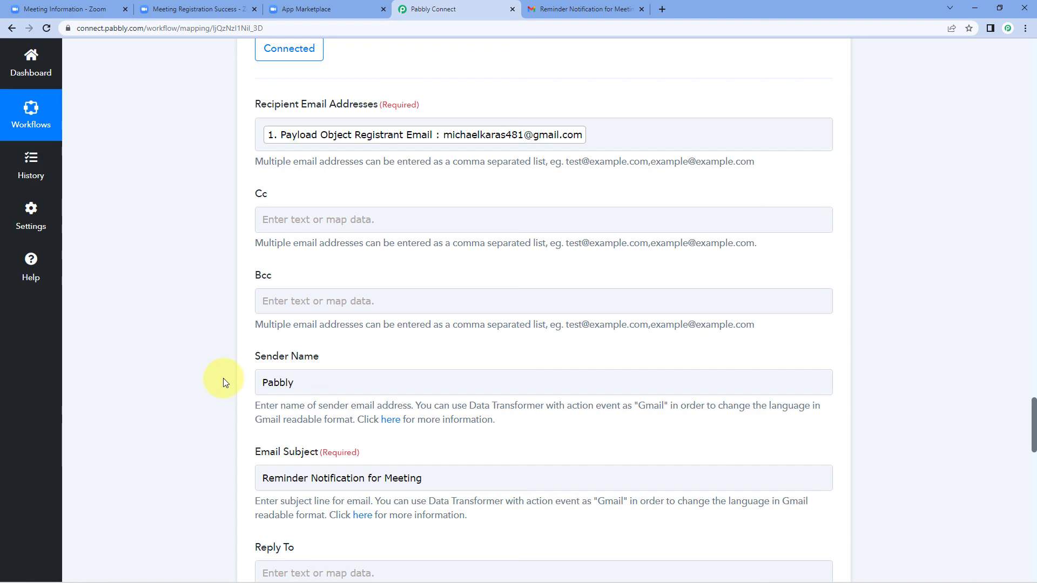
scroll(166, 282, "up", 5)
scroll(210, 282, "up", 2)
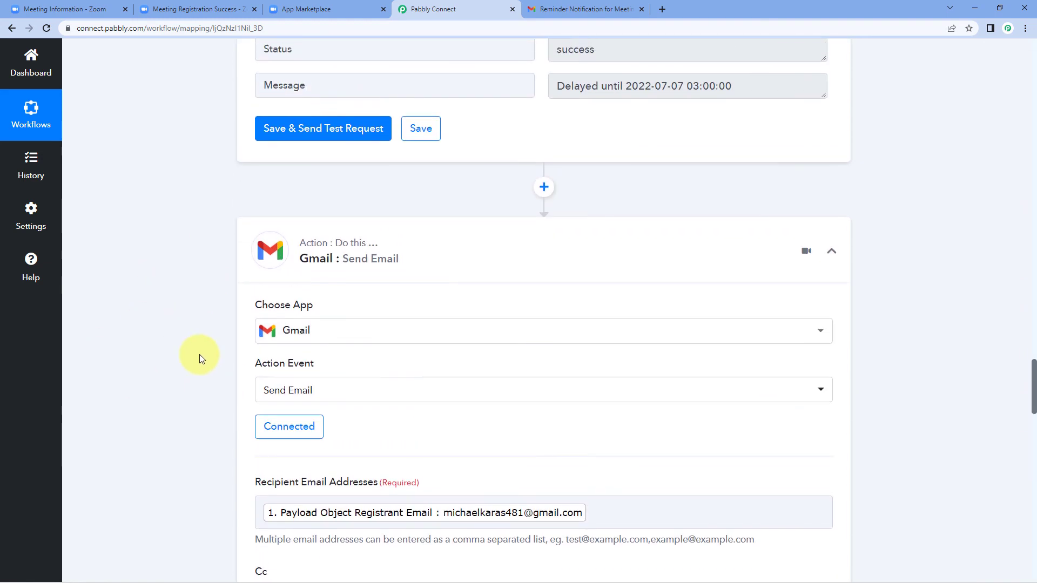
left_click(835, 254)
scroll(857, 237, "up", 18)
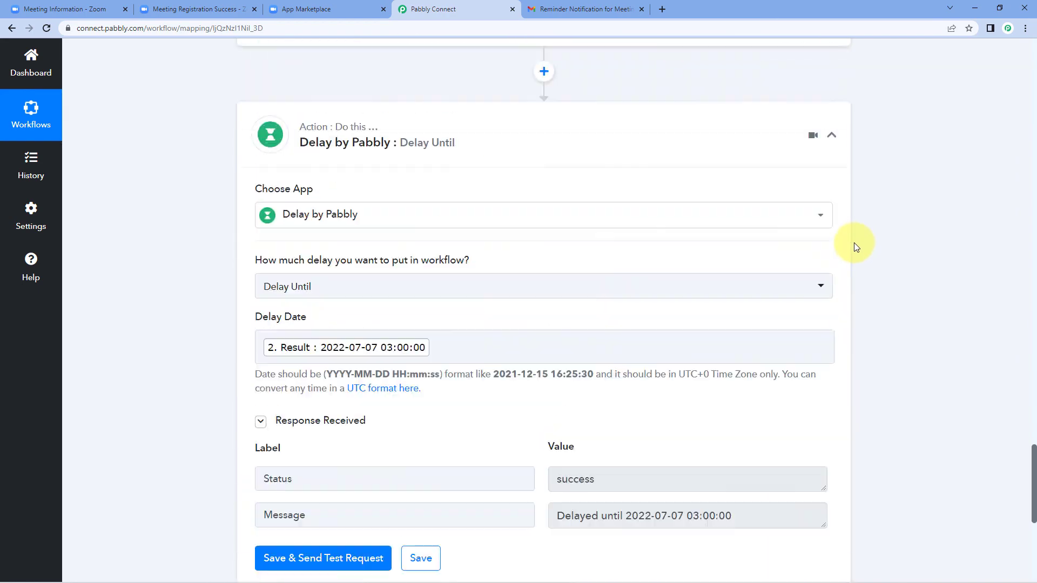
scroll(855, 233, "up", 15)
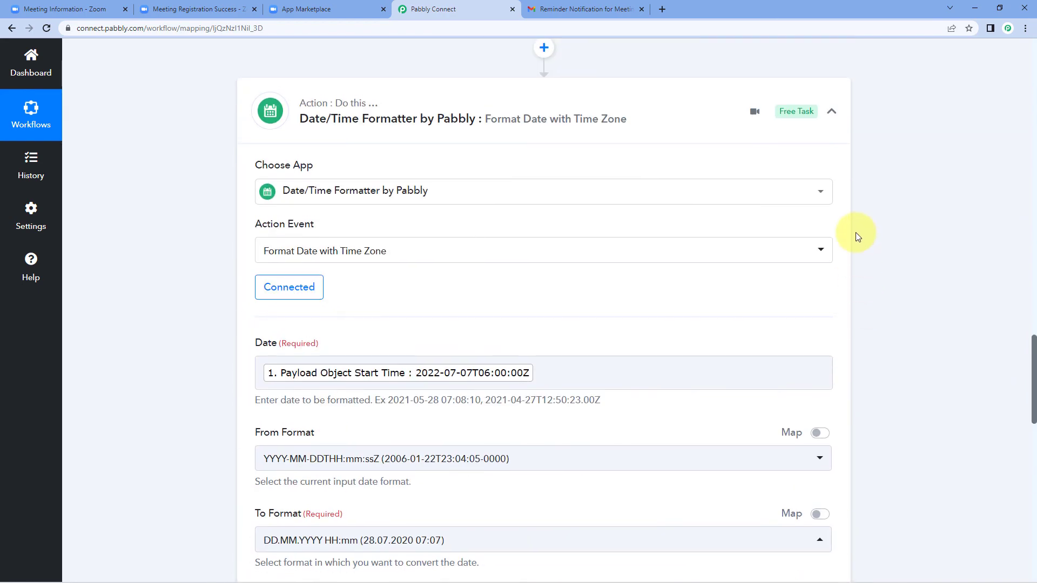
scroll(844, 230, "up", 15)
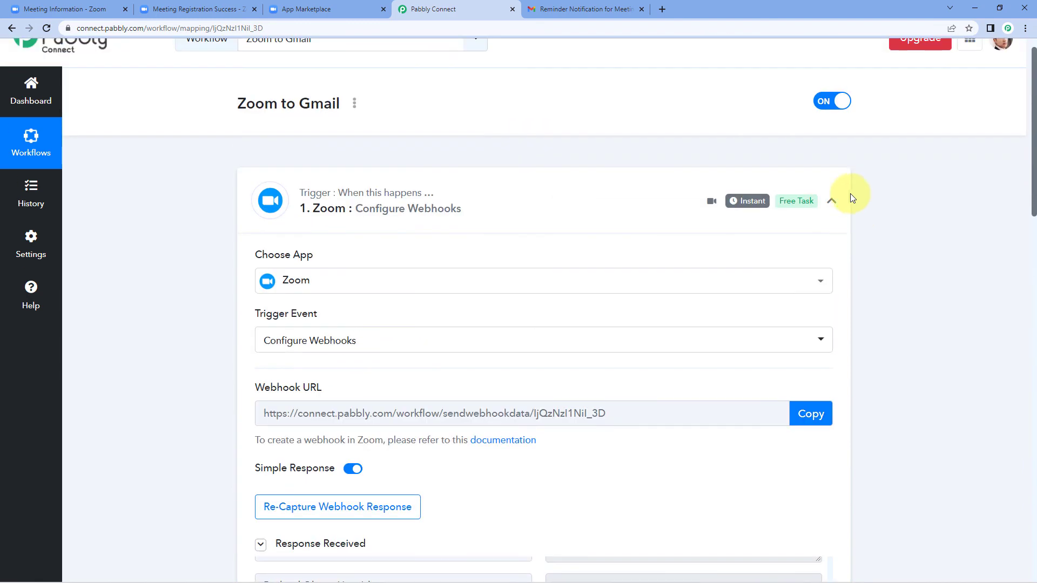
left_click(832, 200)
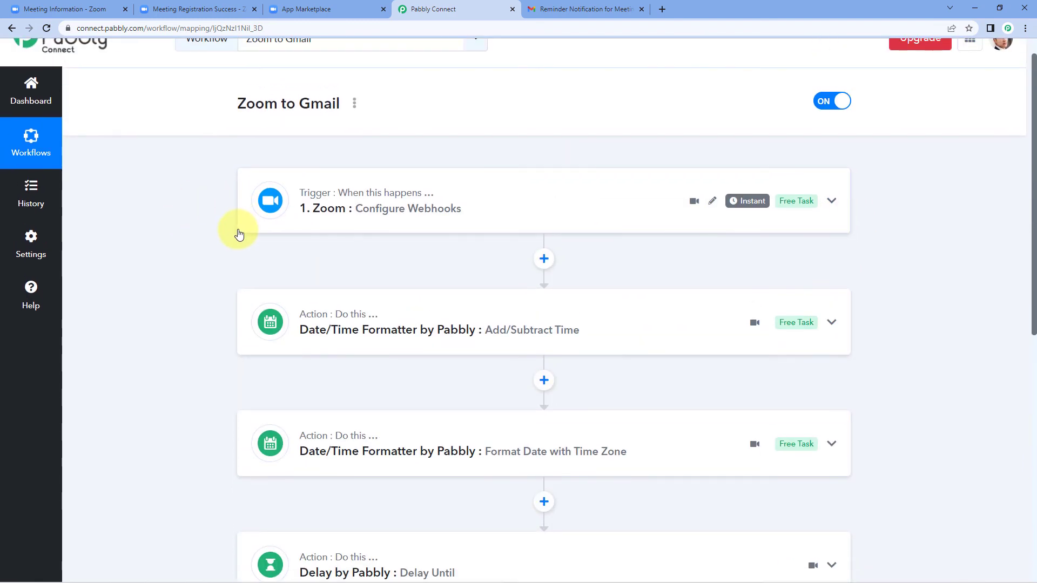
scroll(259, 219, "down", 1)
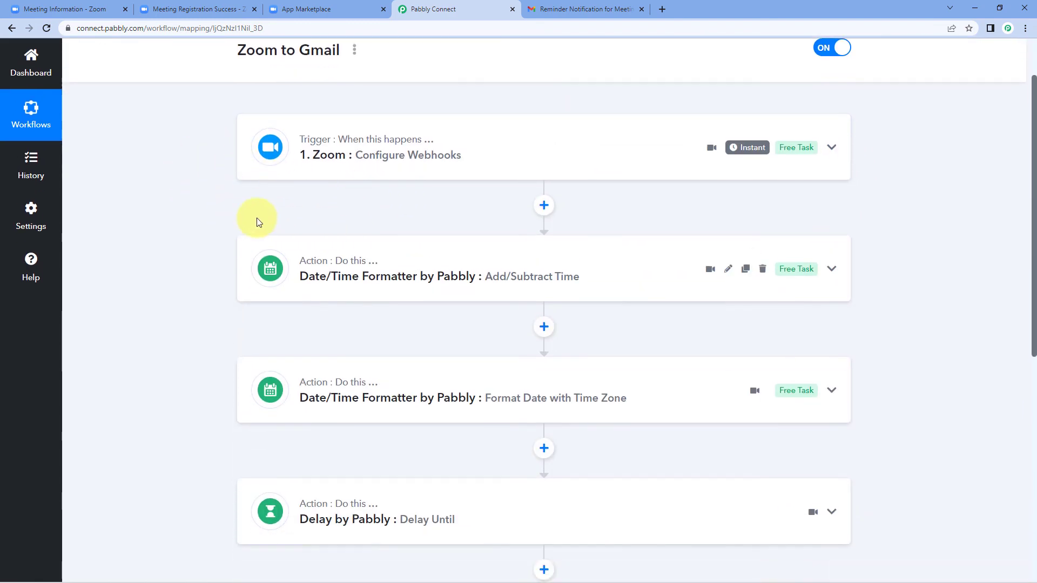
scroll(242, 325, "down", 4)
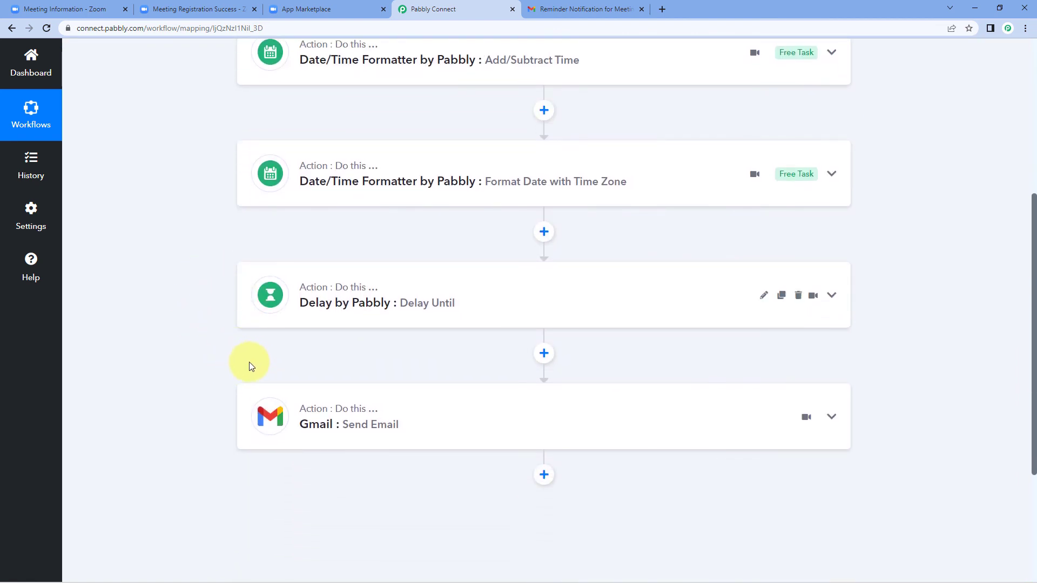
scroll(234, 368, "up", 3)
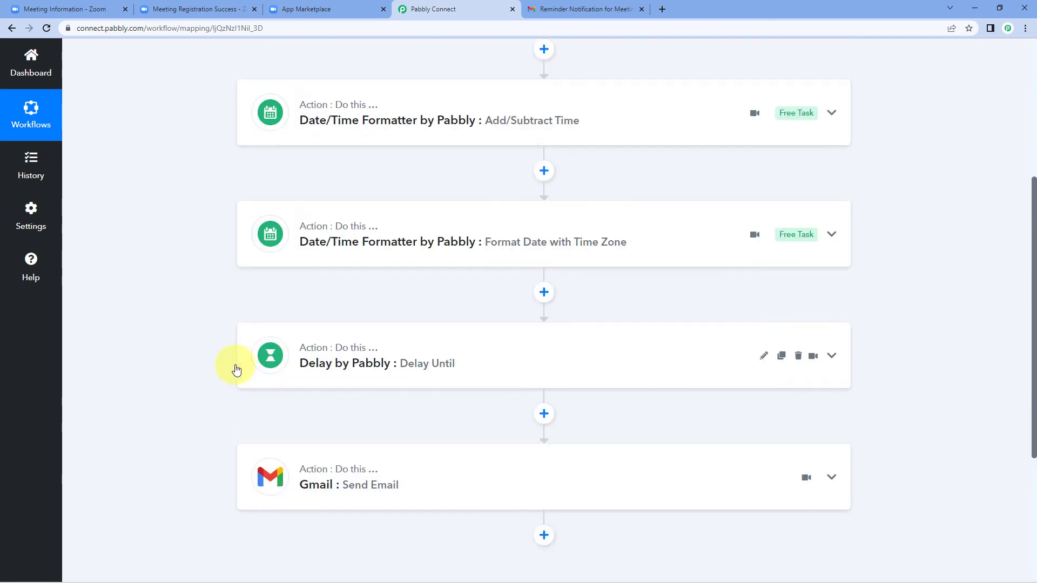
left_click(394, 234)
scroll(199, 317, "down", 4)
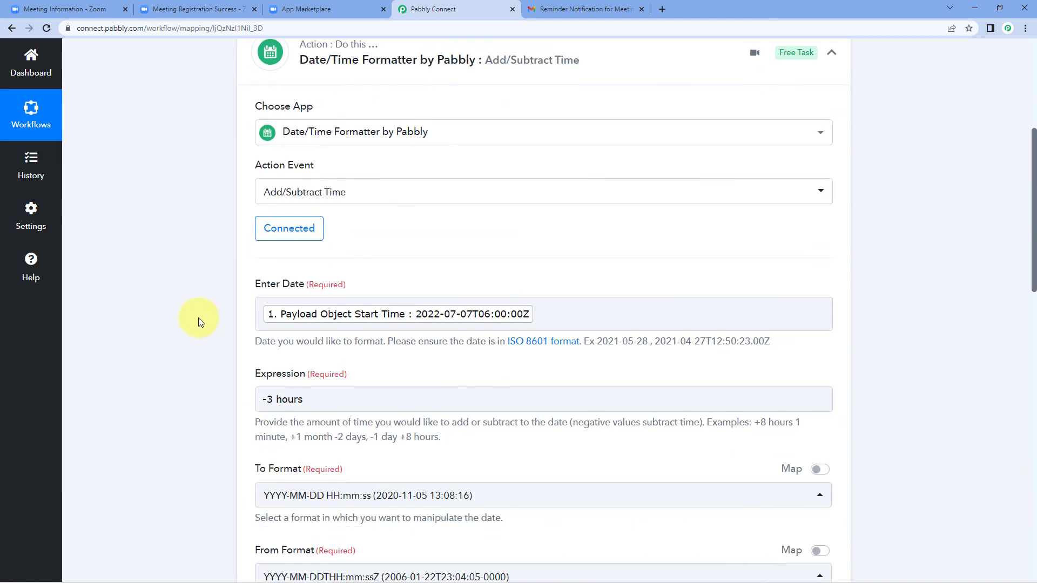
left_click(270, 344)
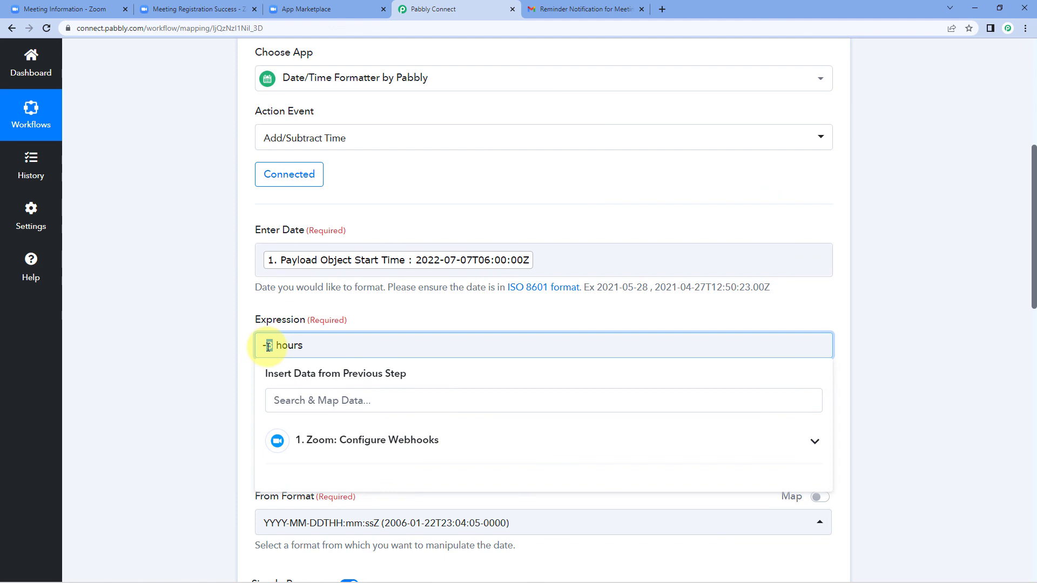
left_click(199, 326)
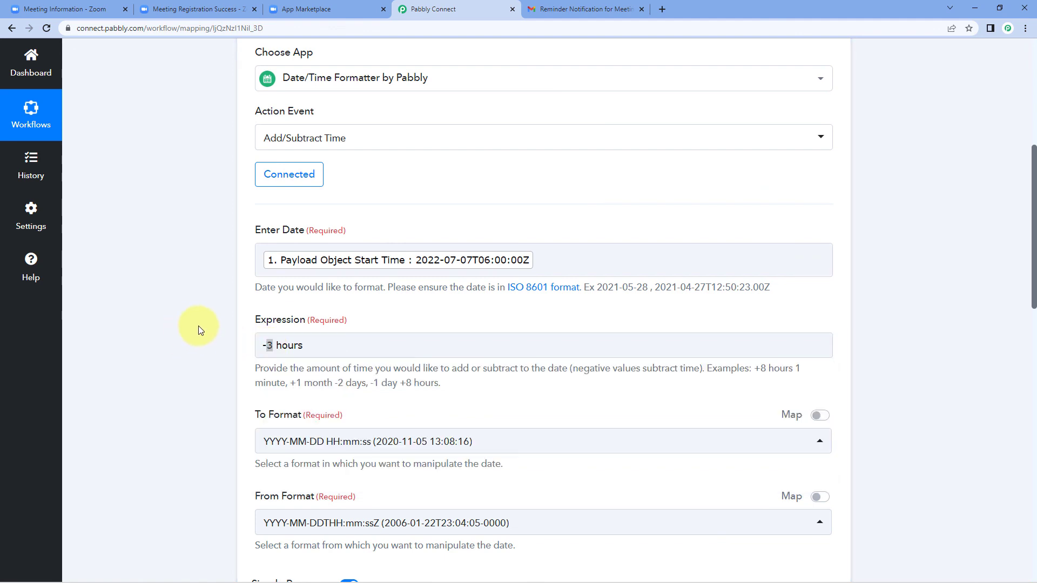
scroll(331, 342, "up", 3)
left_click(568, 171)
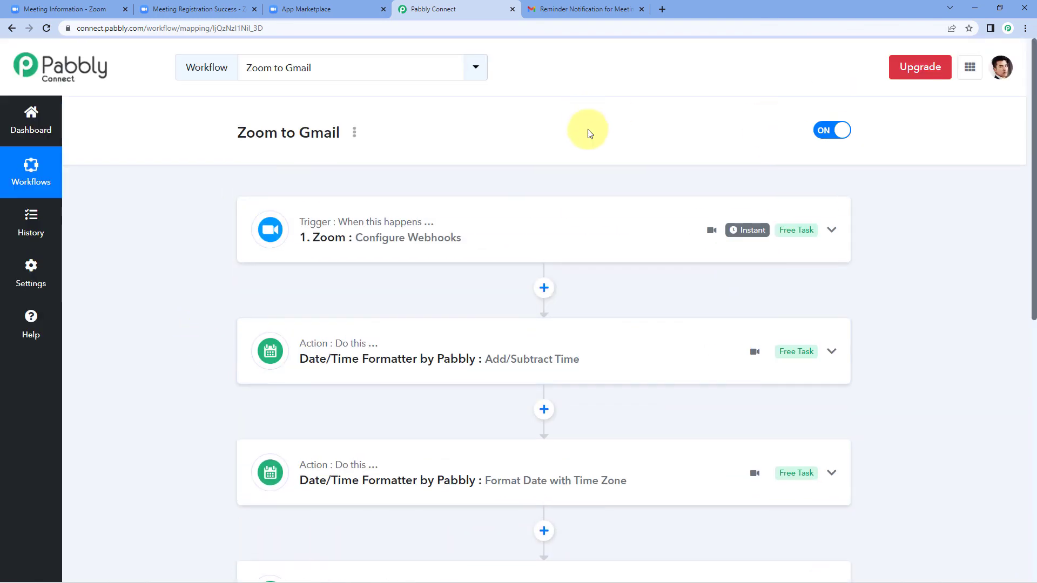